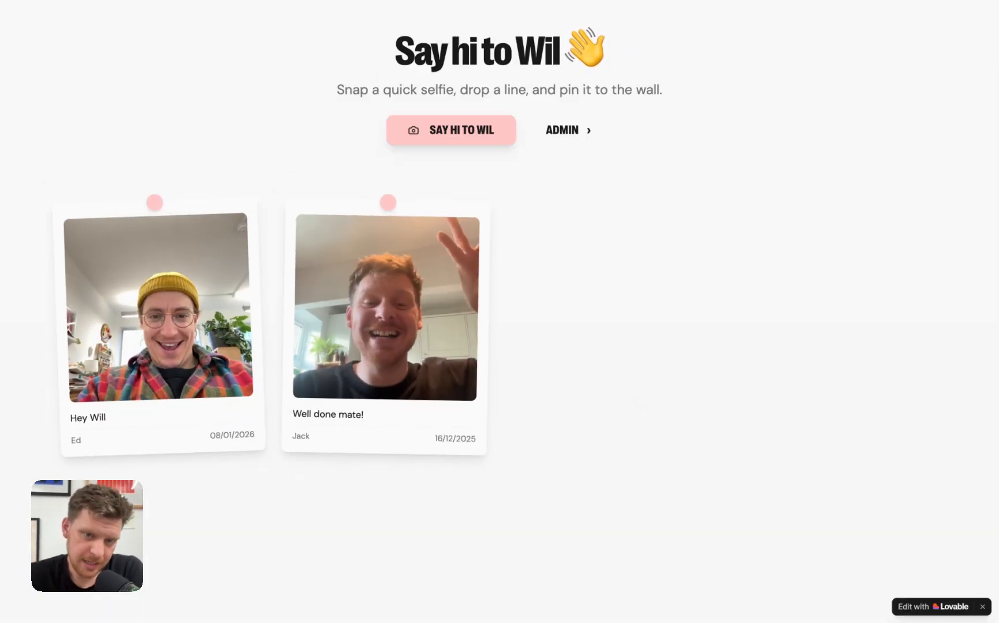
Step: Open the selfie capture dialog on the Say hi to Wil wall and close it without starting the camera
{"action": "left_click", "coordinate": [482, 134]}
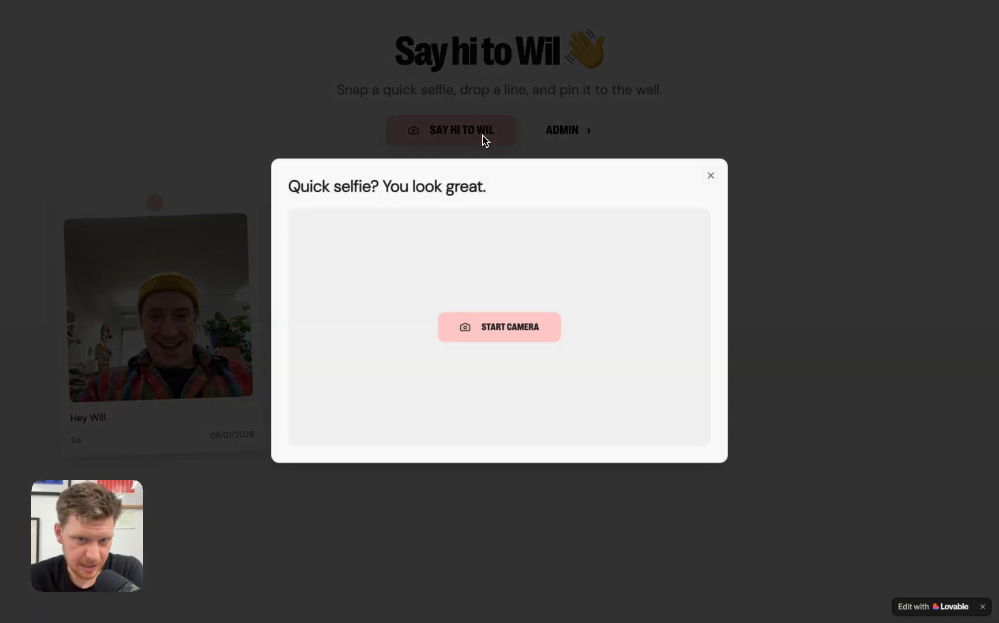
{"action": "left_click", "coordinate": [710, 176]}
Step: Switch to the wpcreation.co.uk homepage and reload it from the top
{"action": "left_click", "coordinate": [421, 14]}
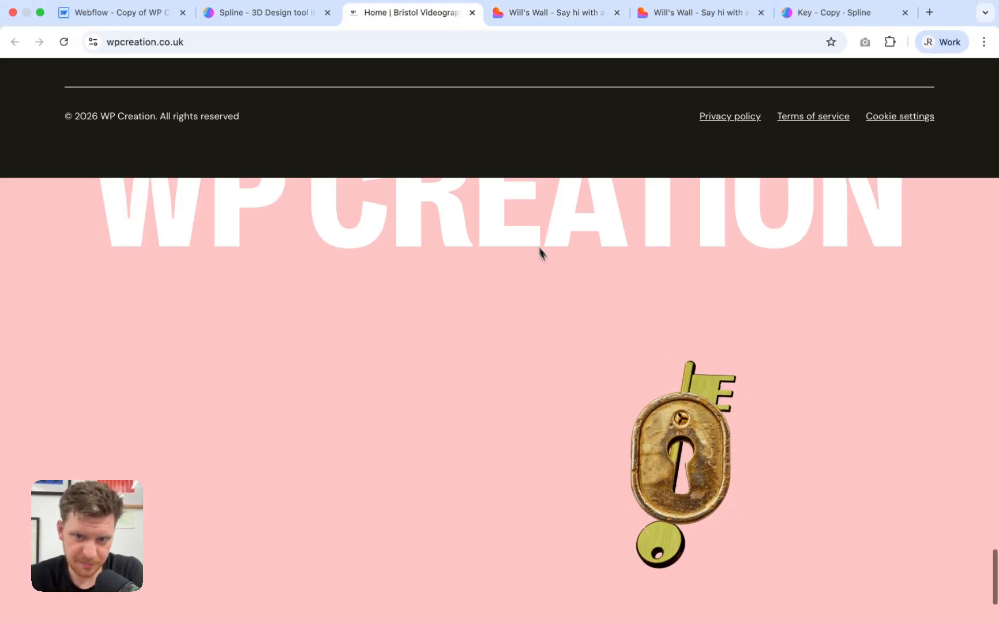
{"action": "scroll", "coordinate": [539, 252], "scroll_direction": "up", "scroll_amount": 20}
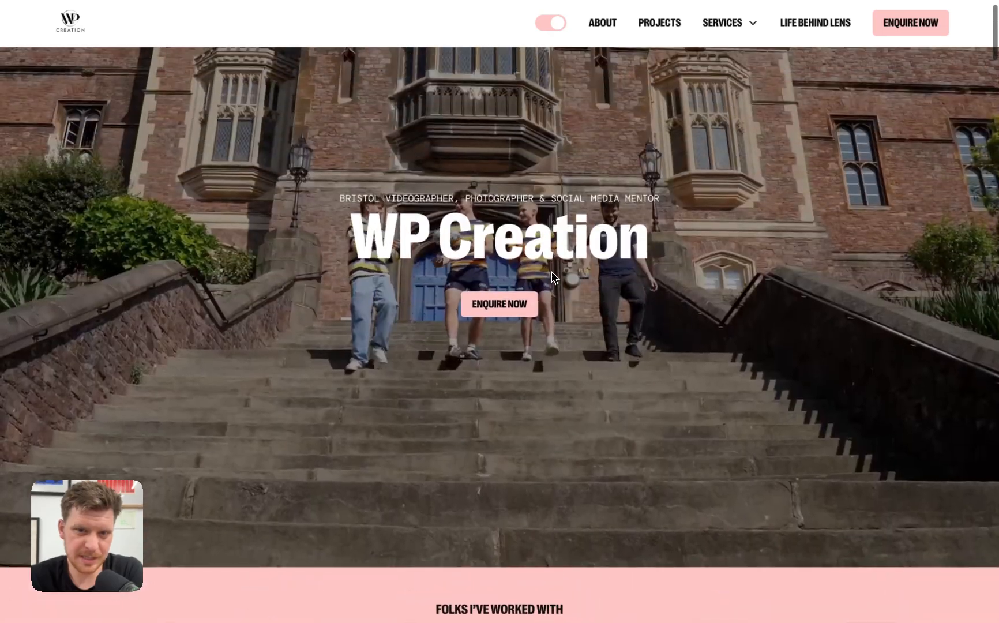
{"action": "left_click", "coordinate": [375, 21]}
{"action": "key", "text": "Return"}
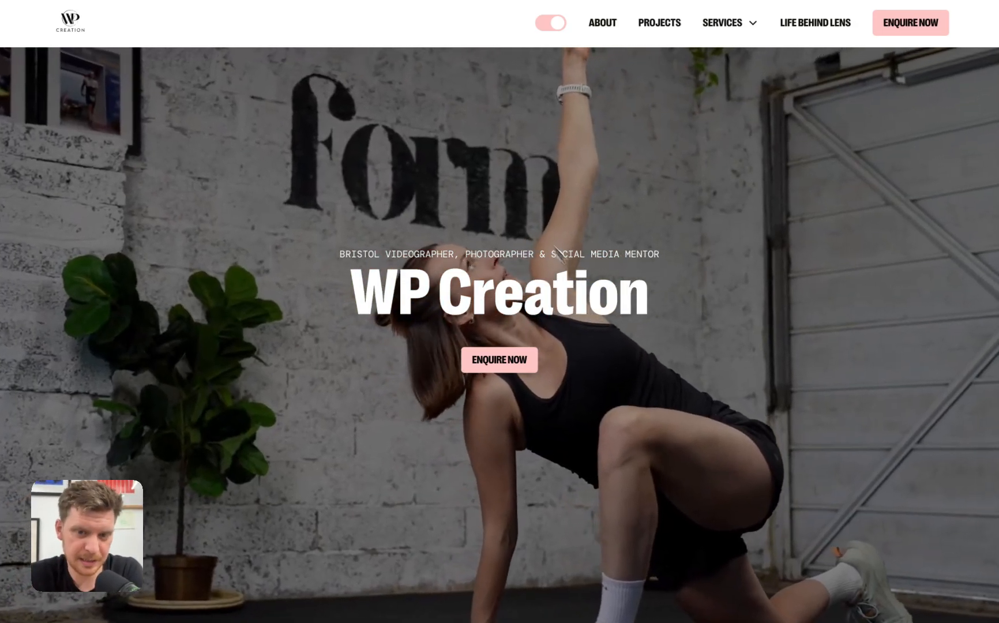
Step: Review the WP Creation homepage down to the key and lock scene, and move the key onto the lock
{"action": "scroll", "coordinate": [621, 323], "scroll_direction": "down", "scroll_amount": 20}
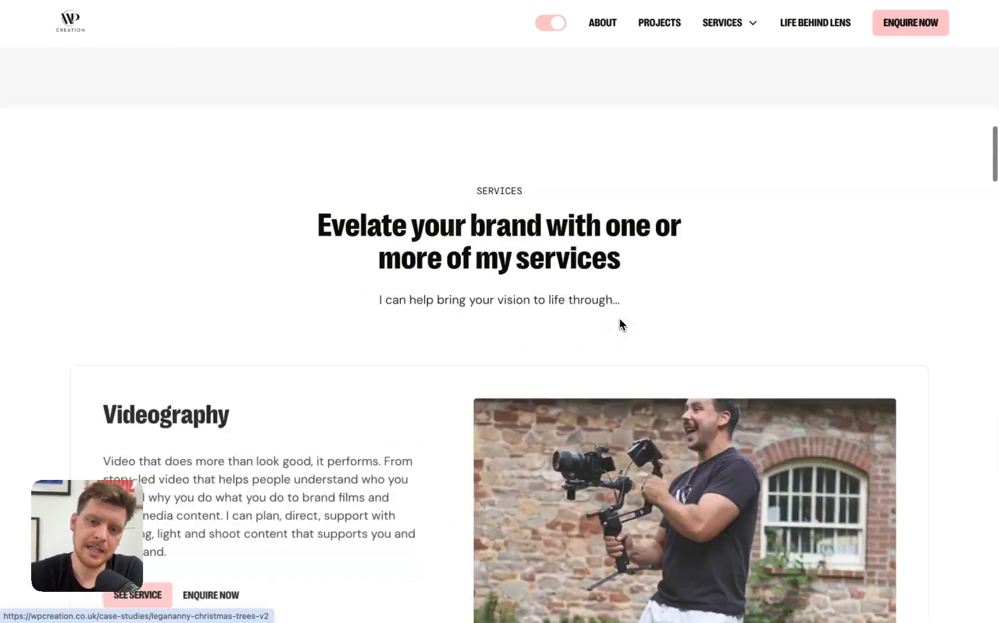
{"action": "scroll", "coordinate": [621, 323], "scroll_direction": "down", "scroll_amount": 15}
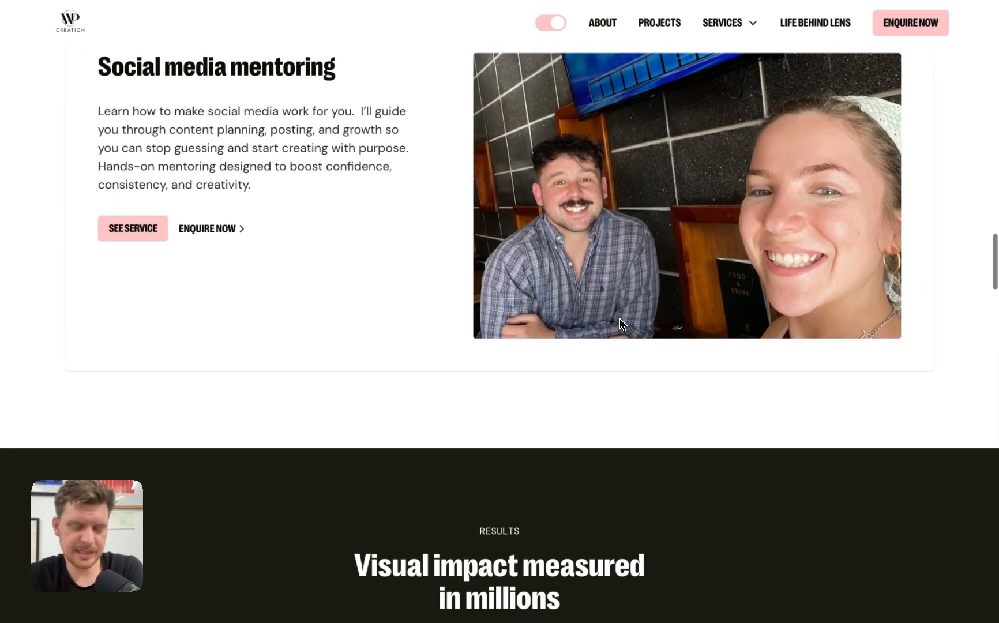
{"action": "scroll", "coordinate": [619, 318], "scroll_direction": "down", "scroll_amount": 15}
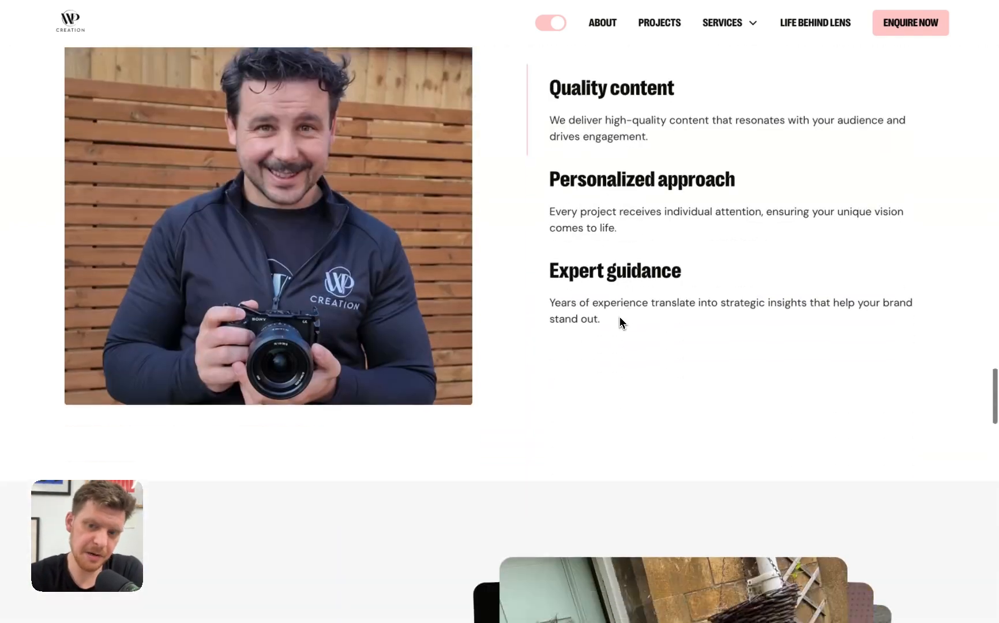
{"action": "scroll", "coordinate": [619, 318], "scroll_direction": "down", "scroll_amount": 15}
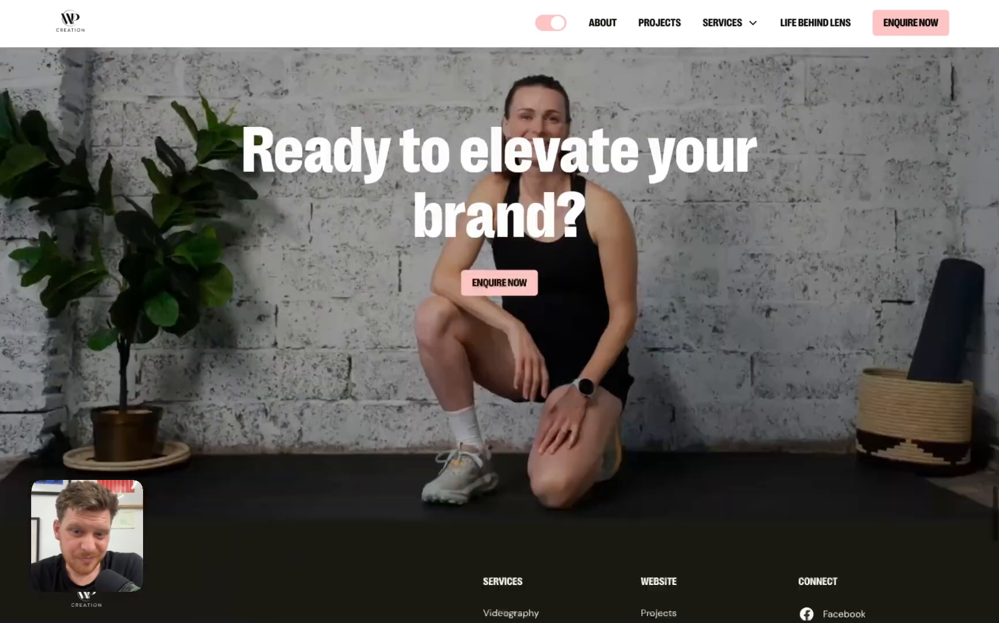
{"action": "scroll", "coordinate": [621, 321], "scroll_direction": "down", "scroll_amount": 10}
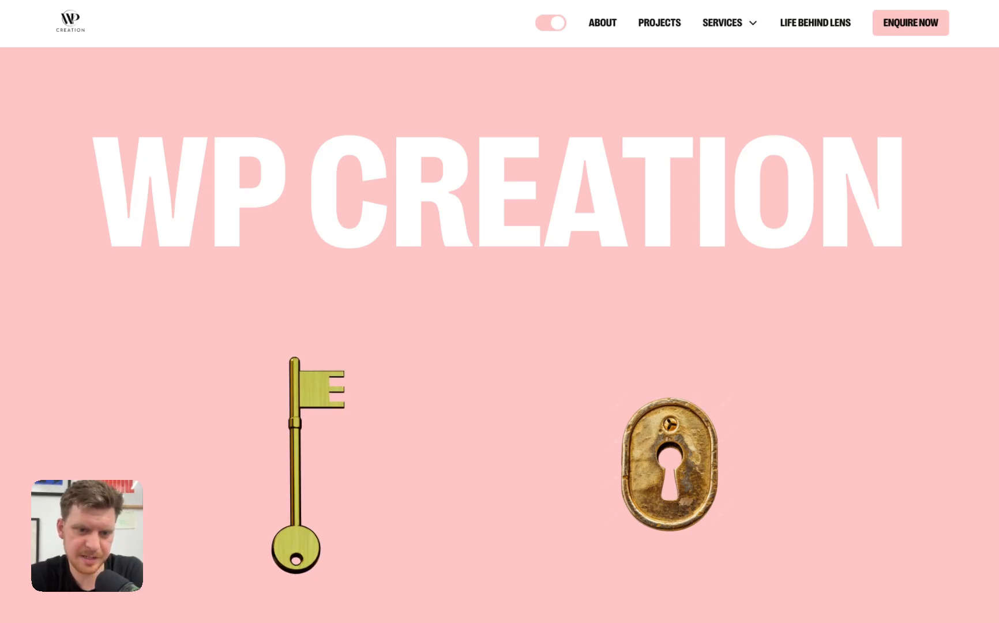
{"action": "left_click_drag", "start_coordinate": [320, 403], "coordinate": [633, 398]}
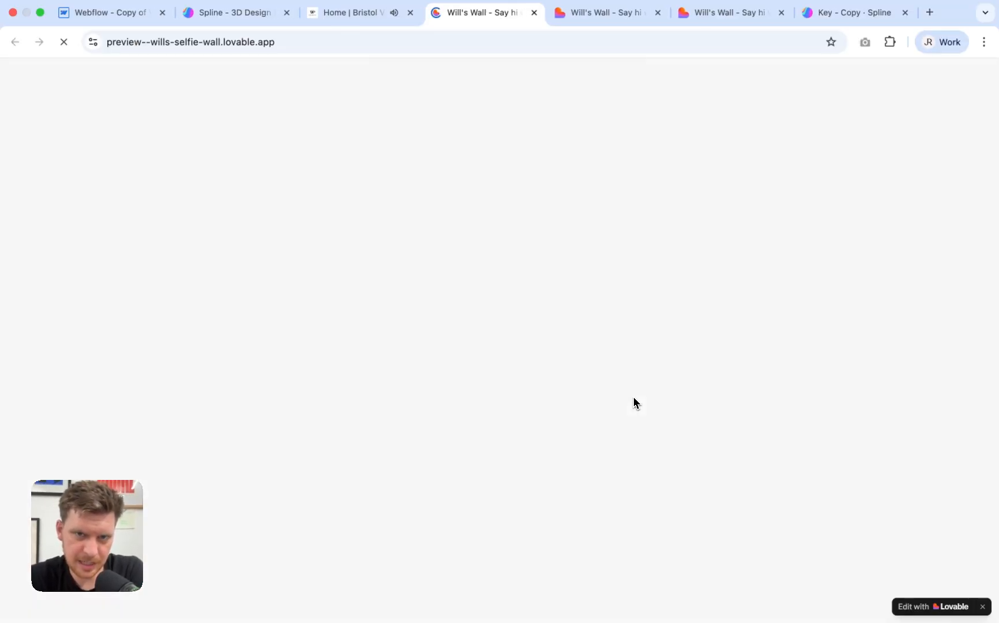
Step: Close all the open Will's Wall tabs, keeping the WP Creation site and the Spline file open
{"action": "left_click", "coordinate": [534, 12]}
{"action": "left_click", "coordinate": [534, 12]}
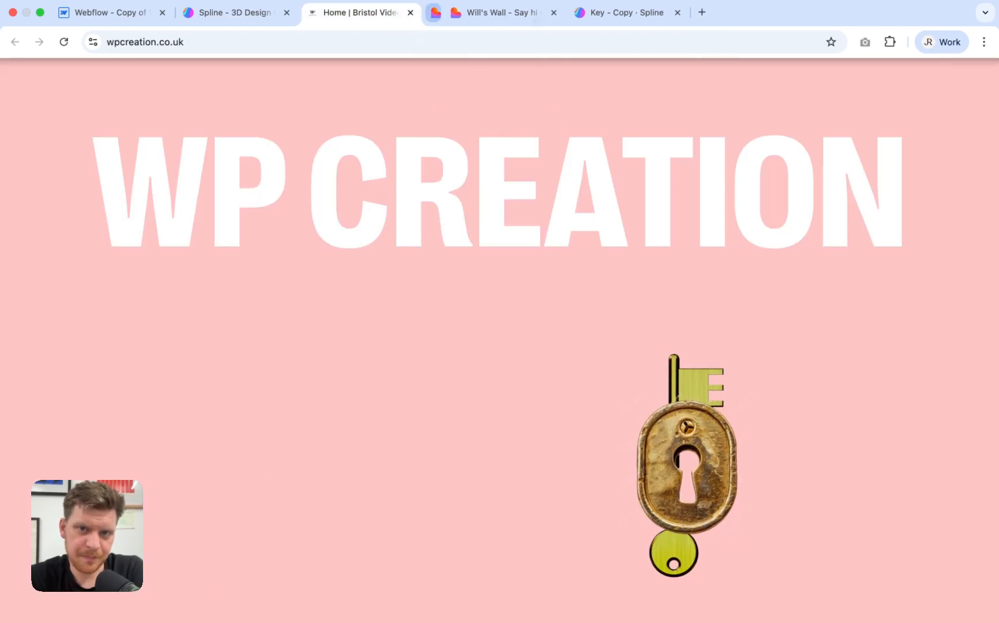
{"action": "left_click", "coordinate": [534, 12]}
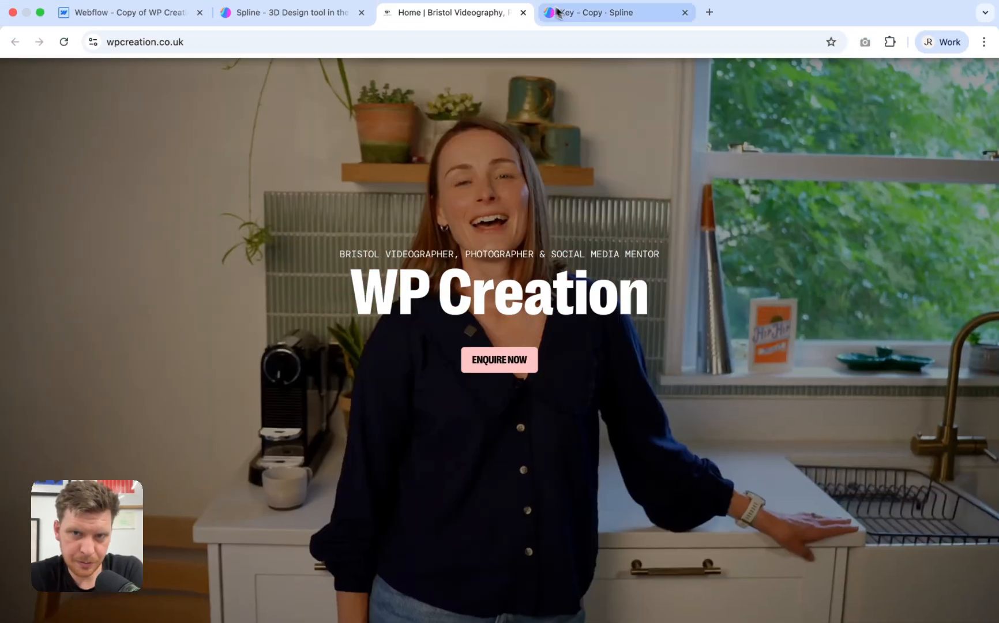
Step: View the Key - Copy scene briefly and open the Will's Wall page from preview--wills-selfie-wall.lovable.app in a new tab
{"action": "left_click", "coordinate": [577, 13]}
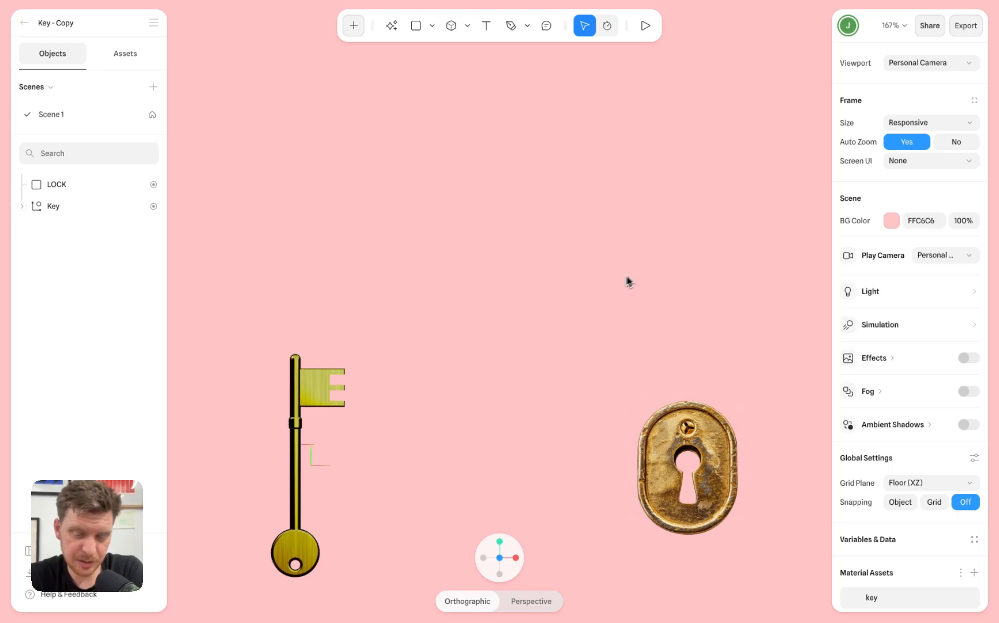
{"action": "left_click", "coordinate": [714, 17]}
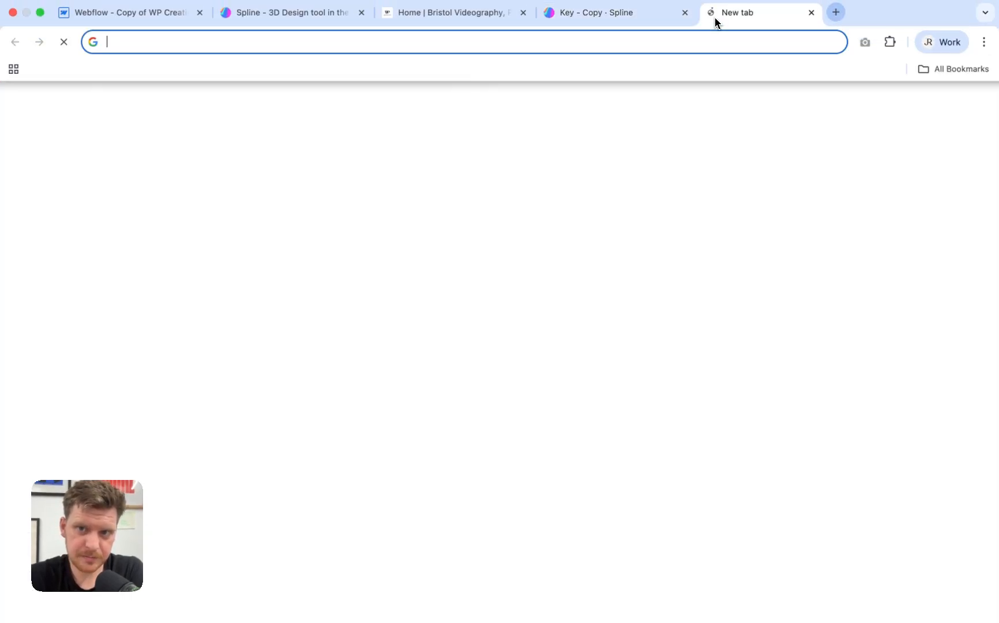
{"action": "type", "text": "say"}
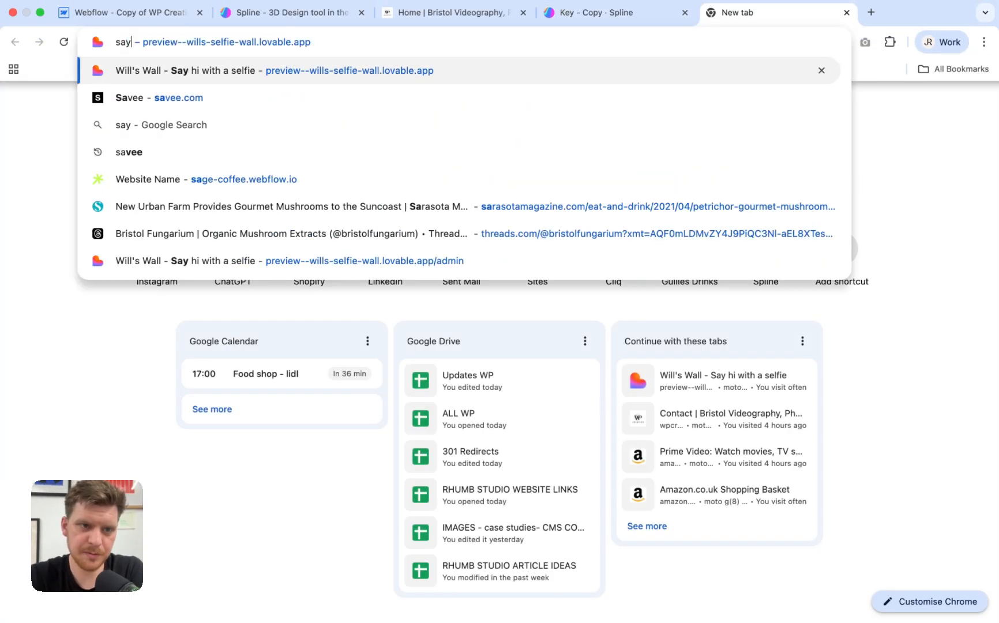
{"action": "left_click", "coordinate": [565, 71]}
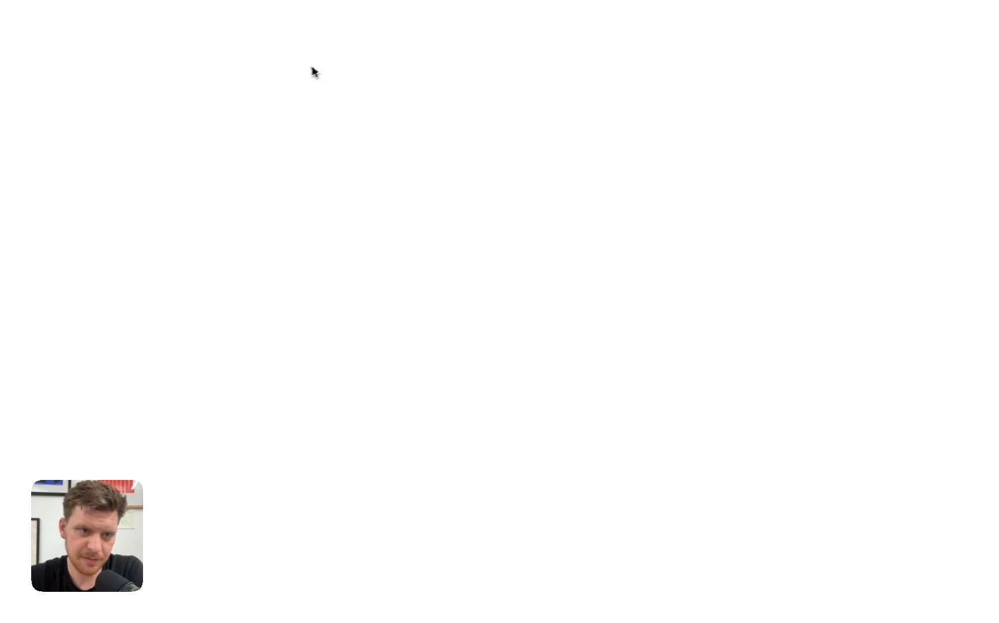
{"action": "mouse_move", "coordinate": [278, 1]}
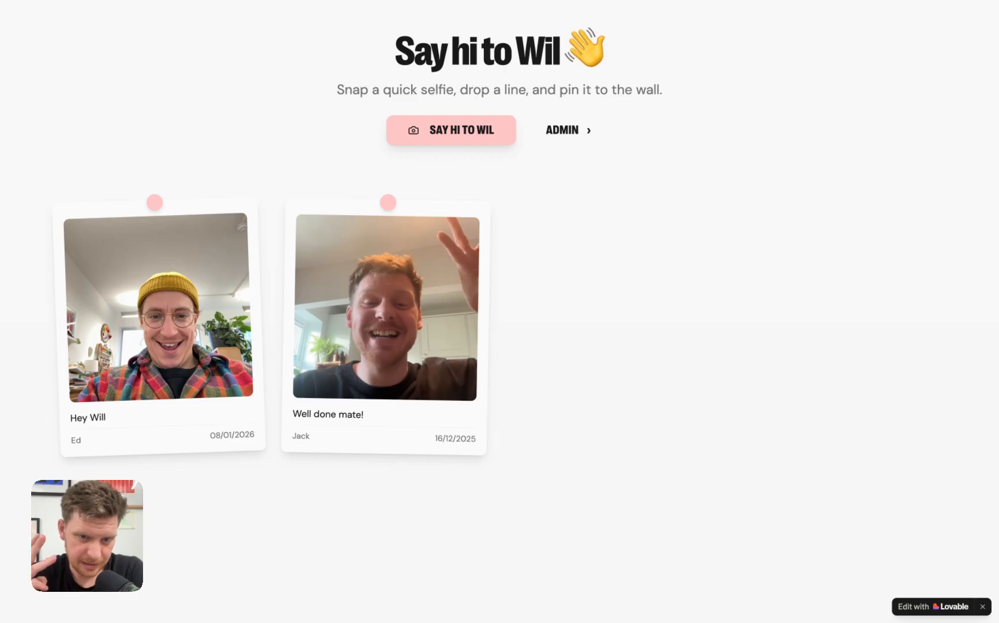
Step: Switch to the Key - Copy file in Spline and examine the key model in the scene
{"action": "mouse_move", "coordinate": [625, 5]}
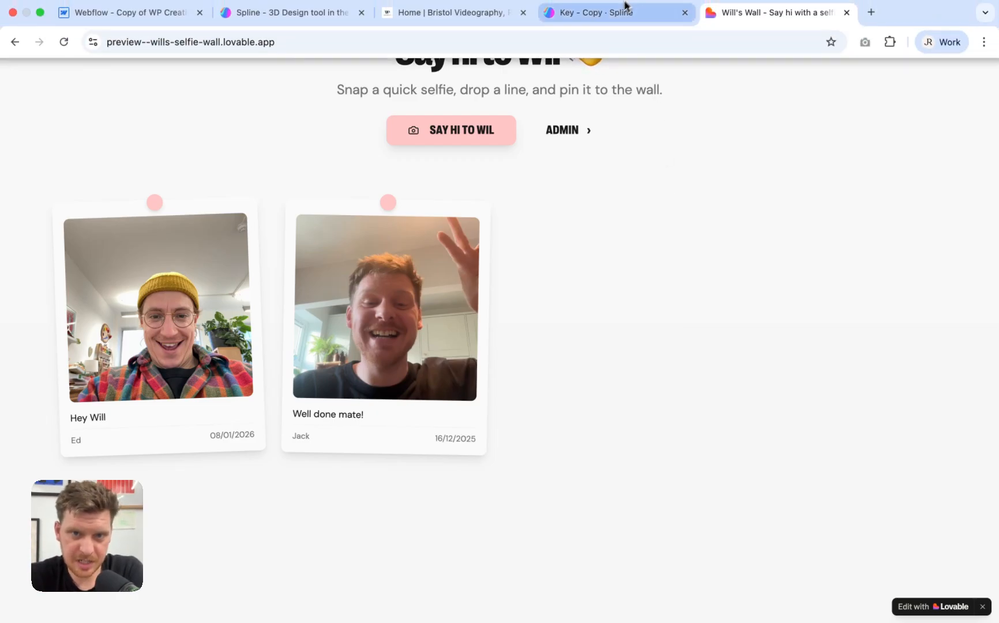
{"action": "left_click", "coordinate": [615, 20]}
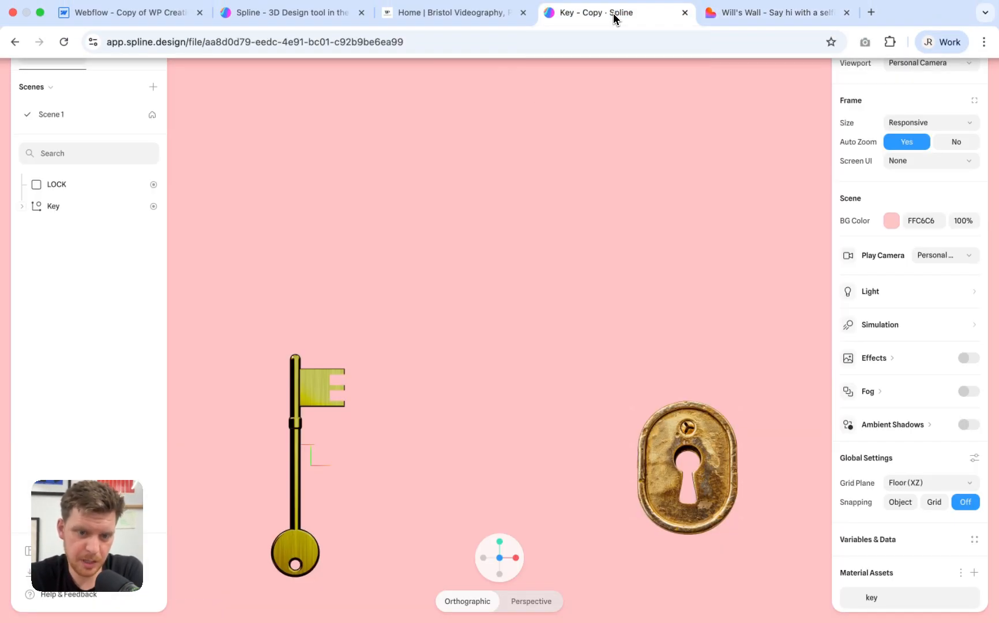
{"action": "left_click", "coordinate": [319, 397]}
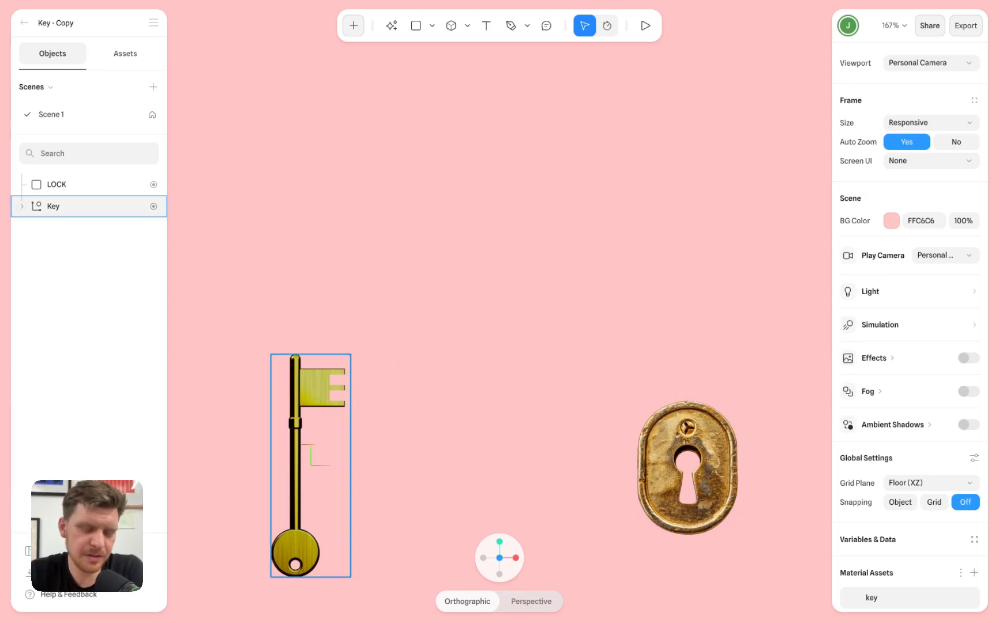
{"action": "left_click", "coordinate": [311, 366]}
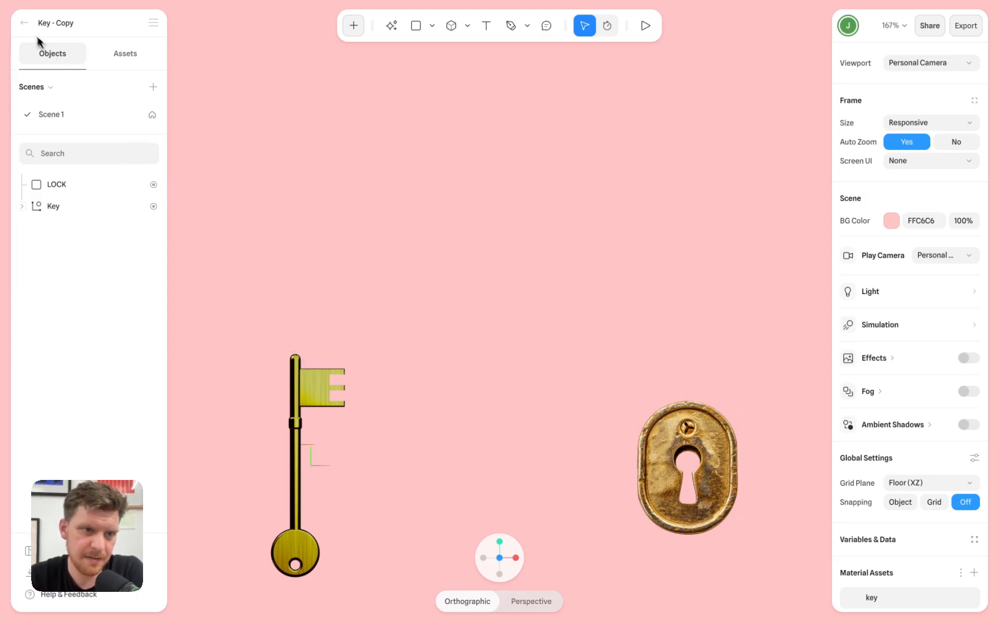
Step: View the R4X Bot scene in the Spline community and reopen the Key - Copy file from the home page
{"action": "left_click", "coordinate": [25, 23]}
{"action": "left_click", "coordinate": [68, 211]}
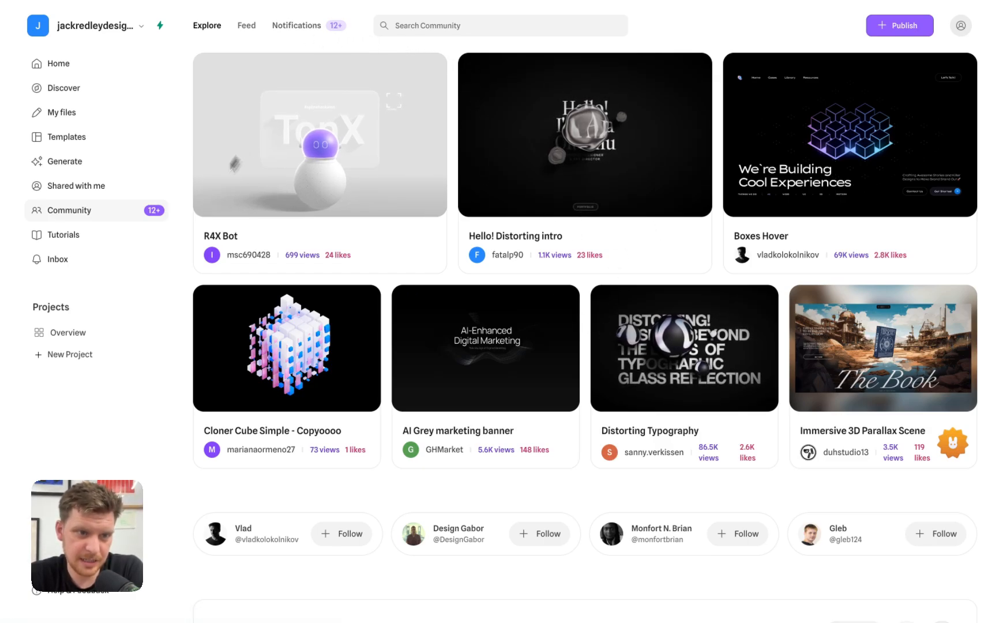
{"action": "left_click", "coordinate": [417, 178]}
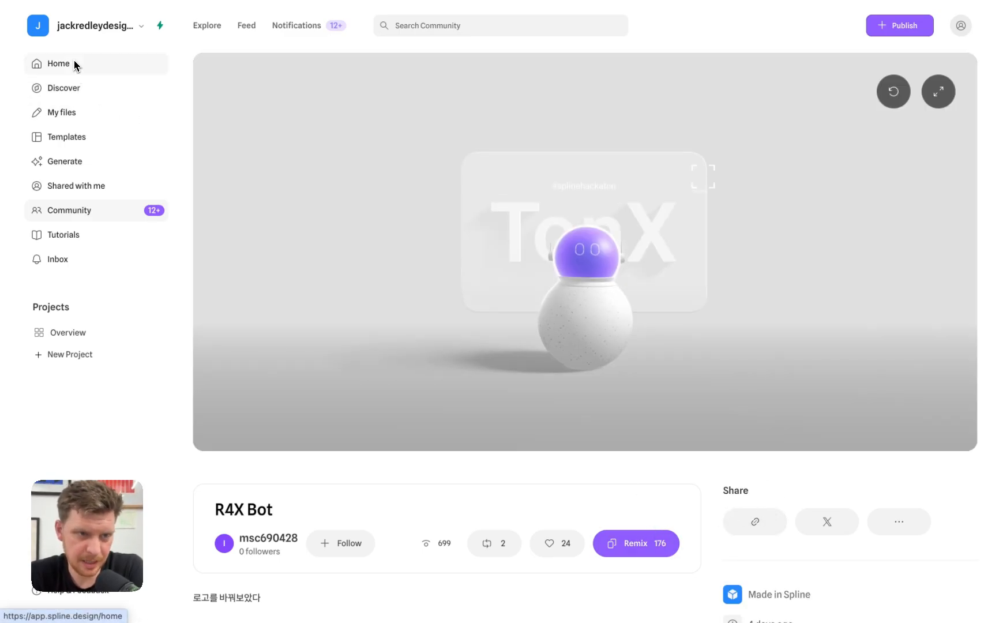
{"action": "left_click", "coordinate": [74, 69]}
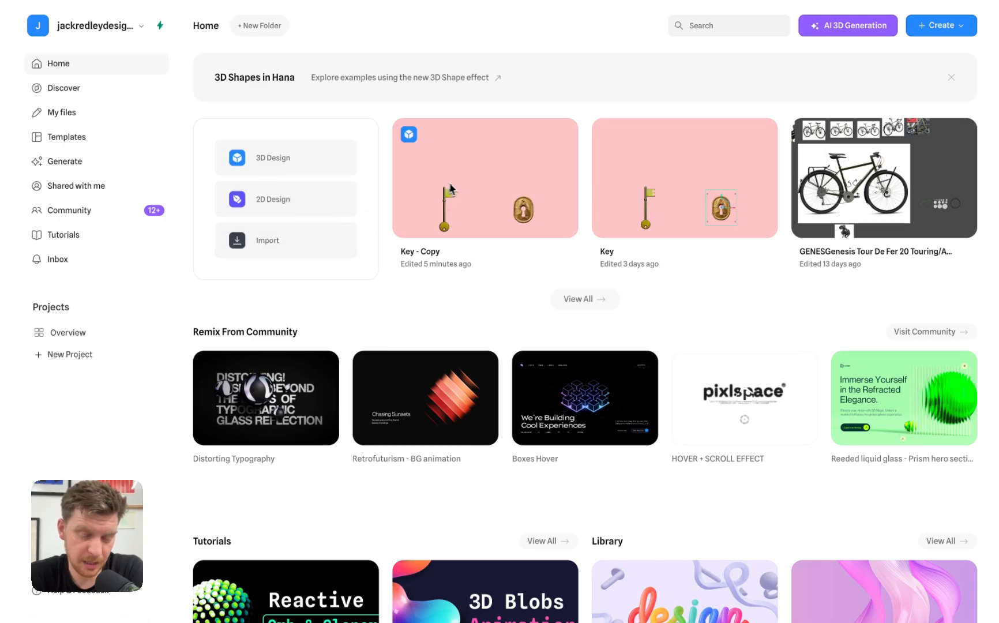
{"action": "left_click", "coordinate": [476, 199]}
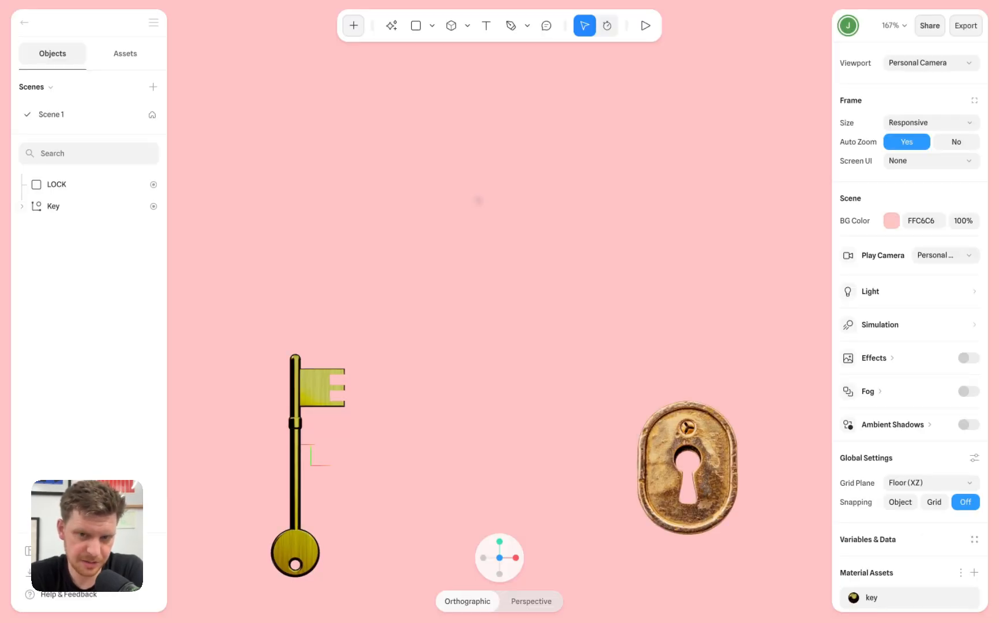
Step: Inspect the Ellipse at the base of the key and the Boolean that forms its toothed head
{"action": "left_click", "coordinate": [313, 550]}
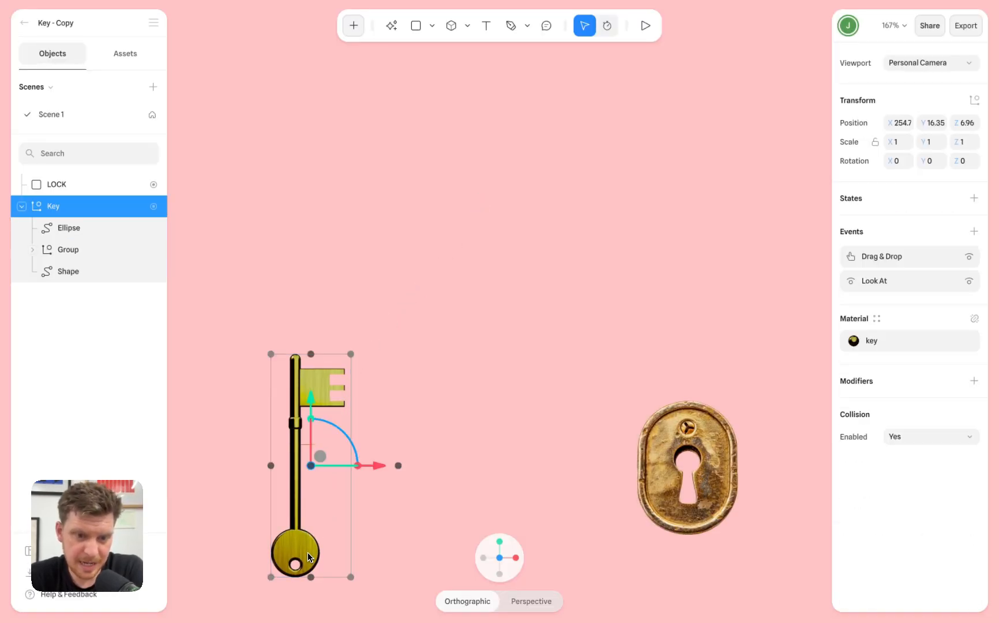
{"action": "left_click", "coordinate": [310, 556]}
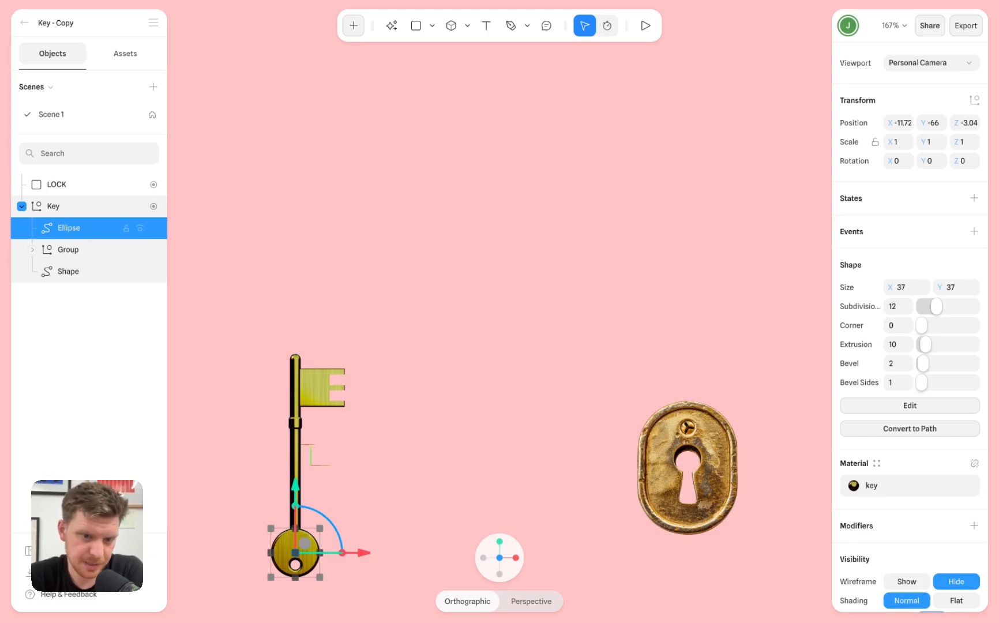
{"action": "left_click", "coordinate": [322, 392]}
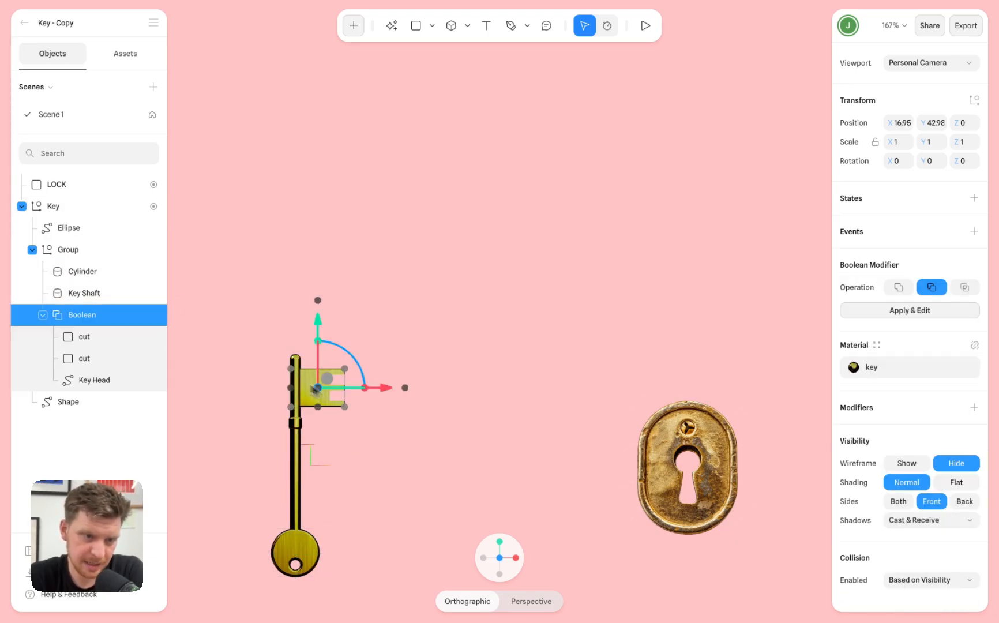
Step: Try moving the first cut shape sideways within the key head's Boolean and undo the move
{"action": "left_click", "coordinate": [85, 337]}
{"action": "left_click_drag", "start_coordinate": [425, 383], "coordinate": [464, 383]}
{"action": "key", "text": "ctrl+z"}
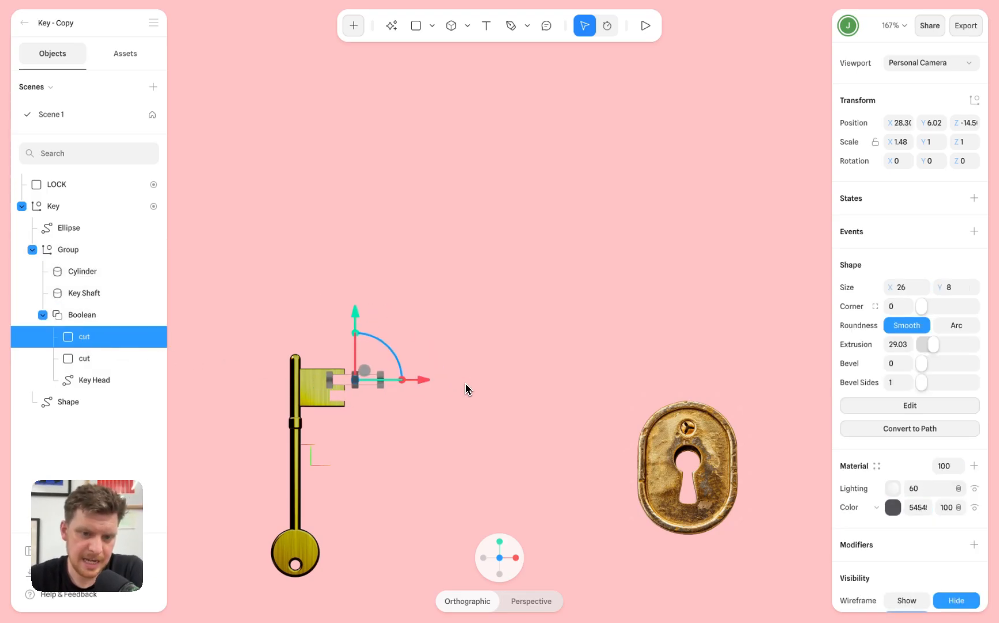
{"action": "left_click", "coordinate": [465, 389]}
Step: Inspect the key's inner Group and its Key Shaft cylinder, and clear the selection
{"action": "left_click", "coordinate": [294, 381]}
{"action": "left_click", "coordinate": [296, 379]}
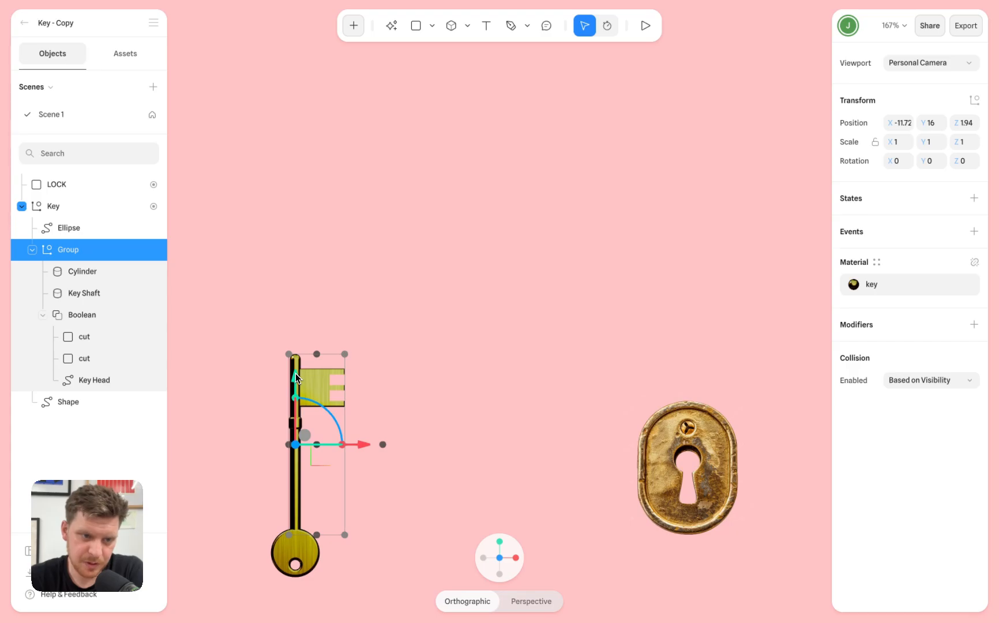
{"action": "left_click", "coordinate": [296, 378]}
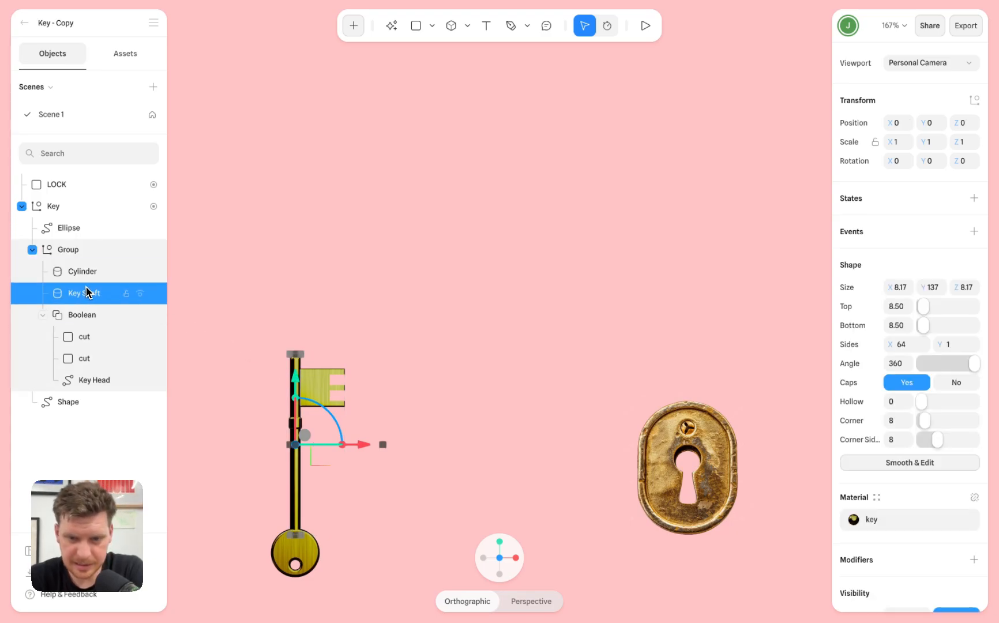
{"action": "left_click", "coordinate": [450, 324]}
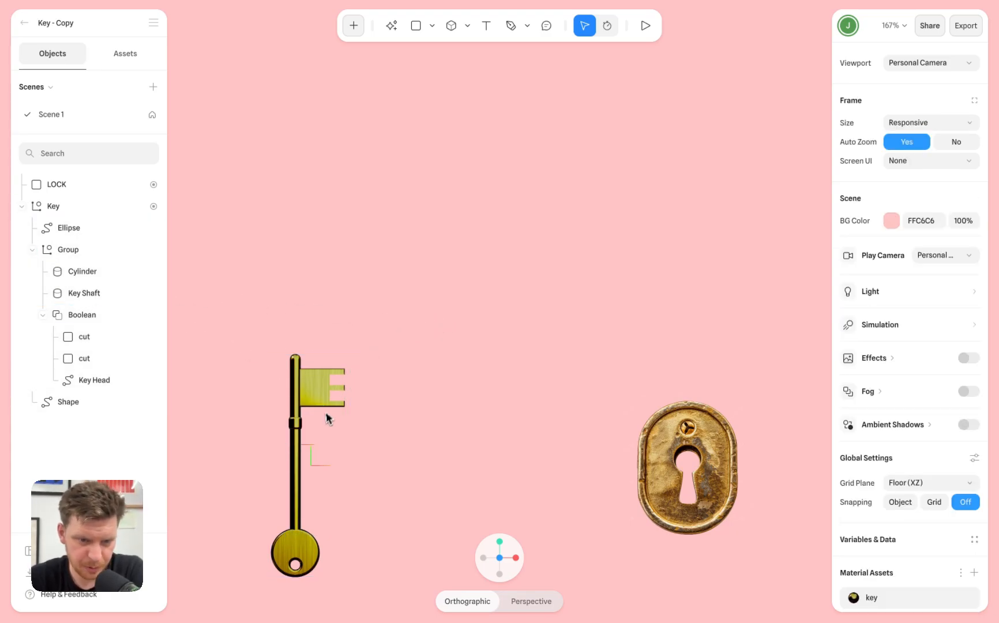
Step: Inspect the LOCK object's events and shape settings, and play the scene as an interactive preview
{"action": "double_click", "coordinate": [661, 459]}
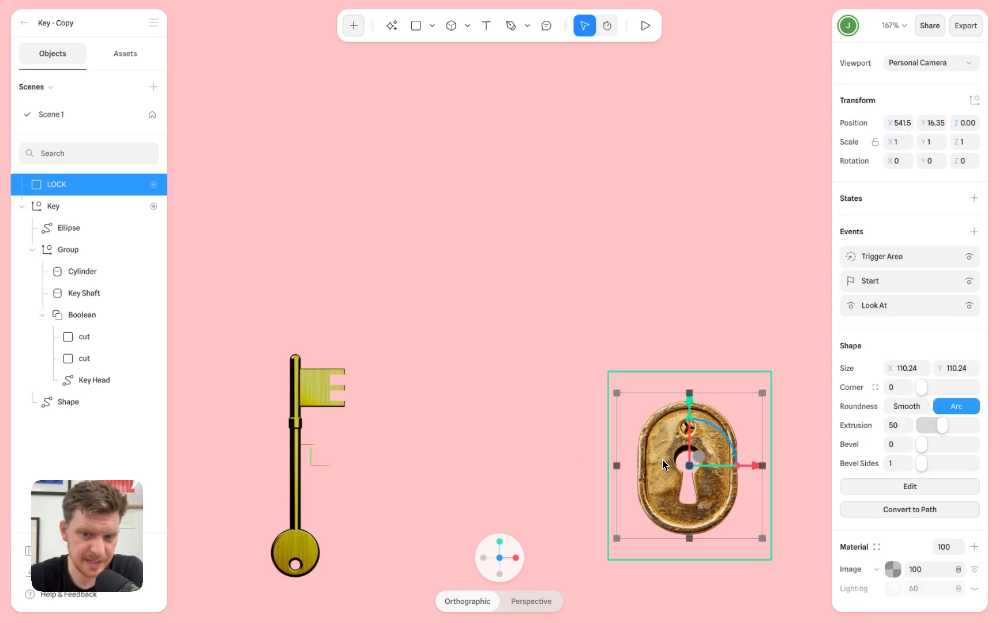
{"action": "left_click", "coordinate": [634, 285]}
{"action": "left_click", "coordinate": [647, 211]}
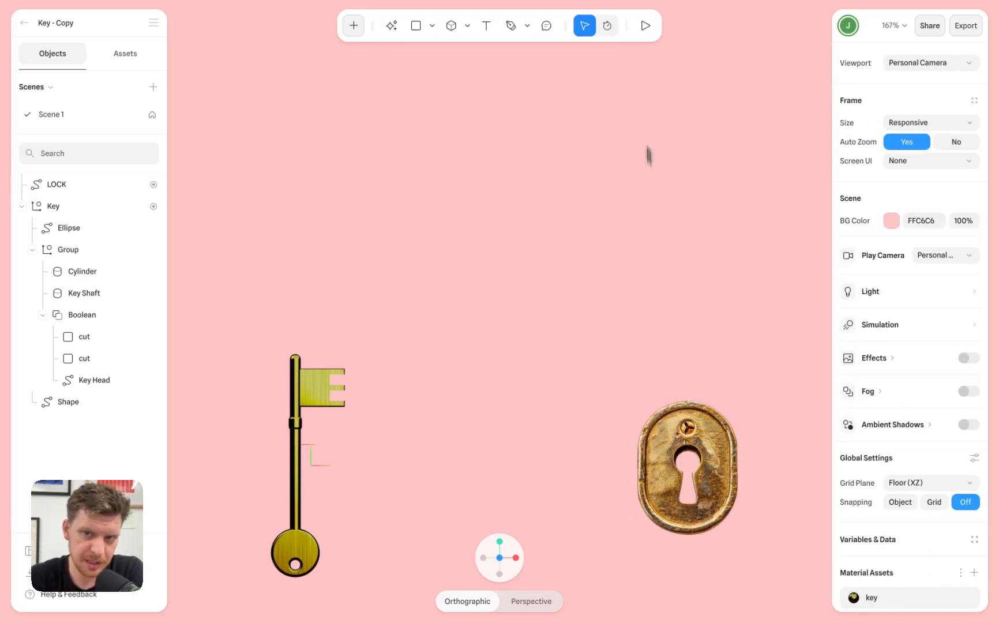
{"action": "left_click", "coordinate": [644, 26]}
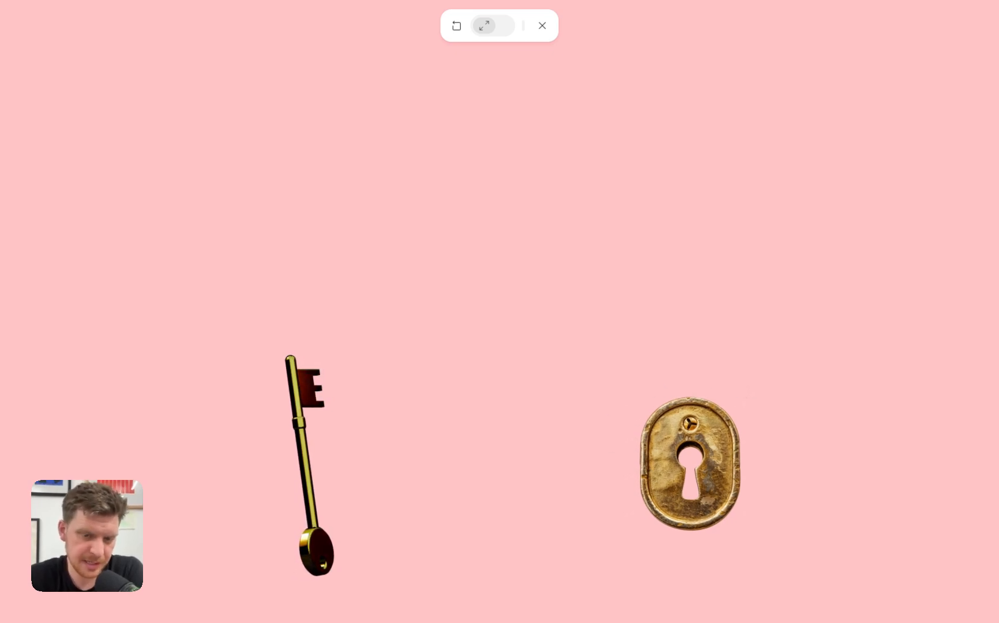
Step: Exit the preview, collapse the Key group, and check the LOCK and Key objects' events
{"action": "left_click", "coordinate": [542, 25]}
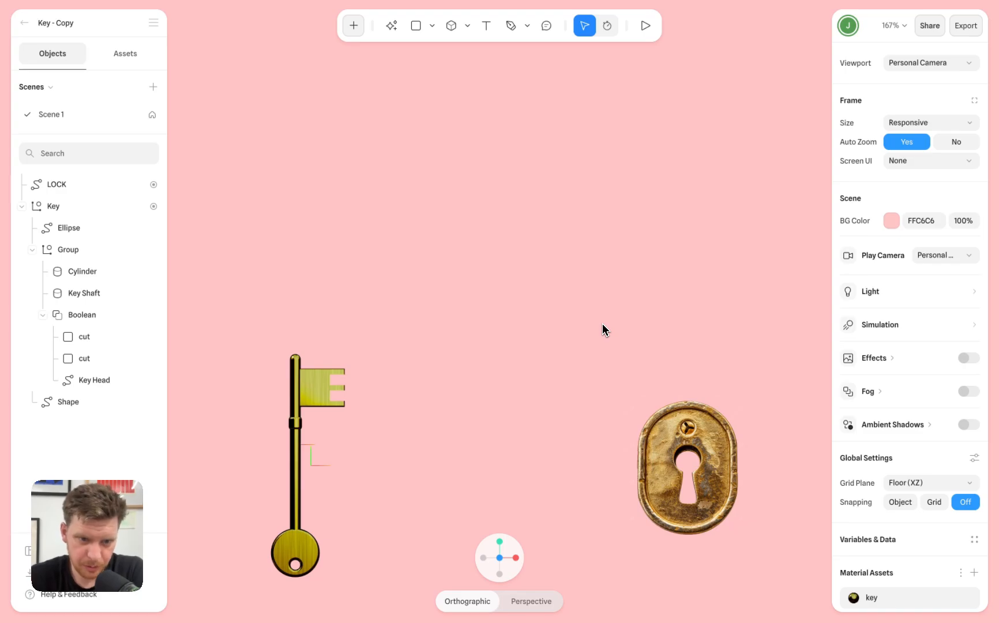
{"action": "left_click", "coordinate": [321, 406]}
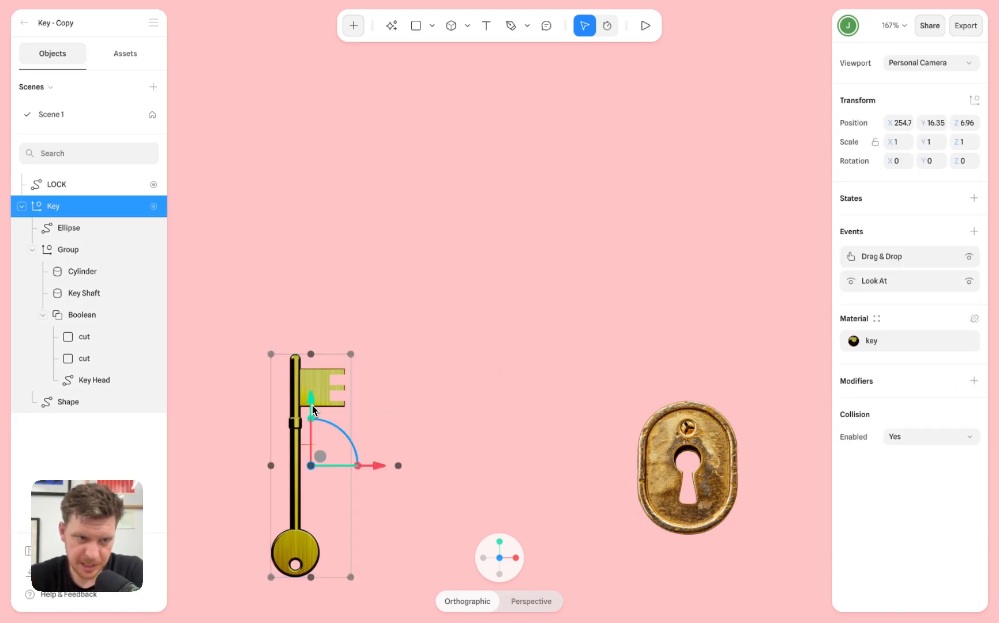
{"action": "left_click", "coordinate": [22, 206]}
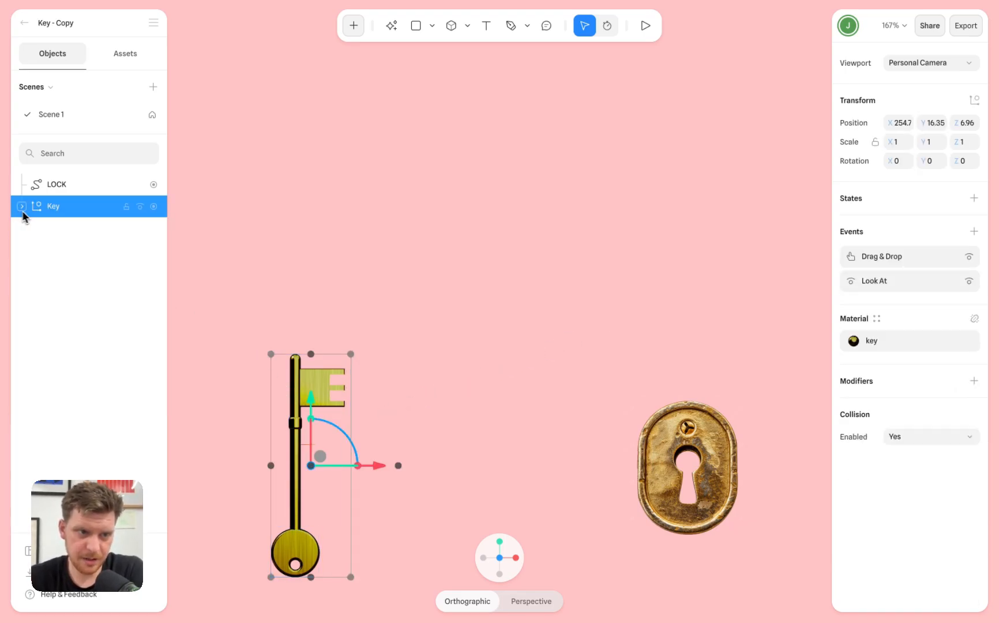
{"action": "left_click", "coordinate": [55, 185]}
{"action": "left_click", "coordinate": [59, 208]}
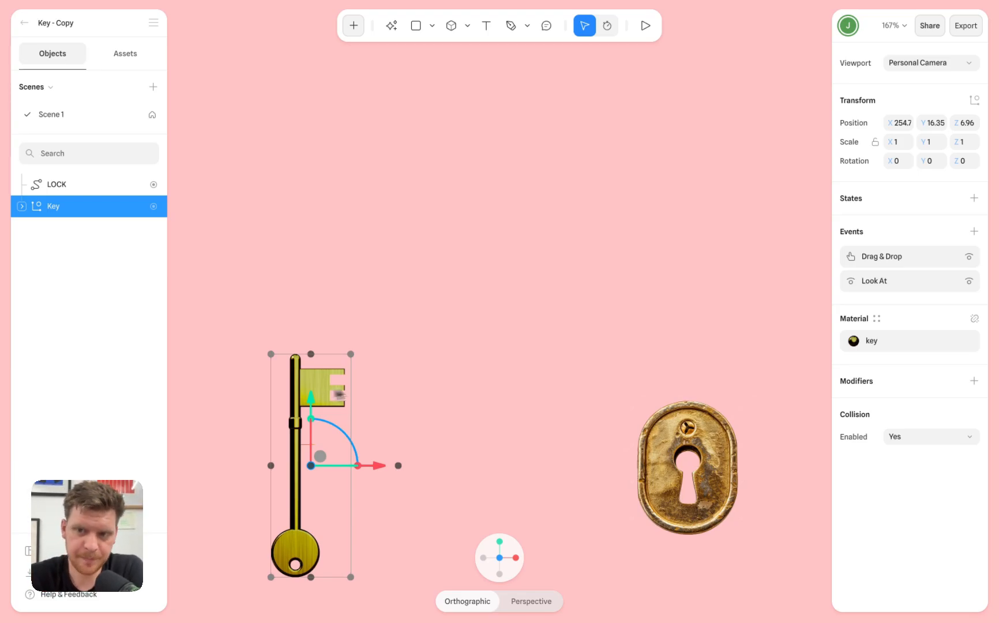
Step: Inspect the settings of the Key's Drag & Drop event
{"action": "left_click_drag", "start_coordinate": [885, 266], "coordinate": [58, 212]}
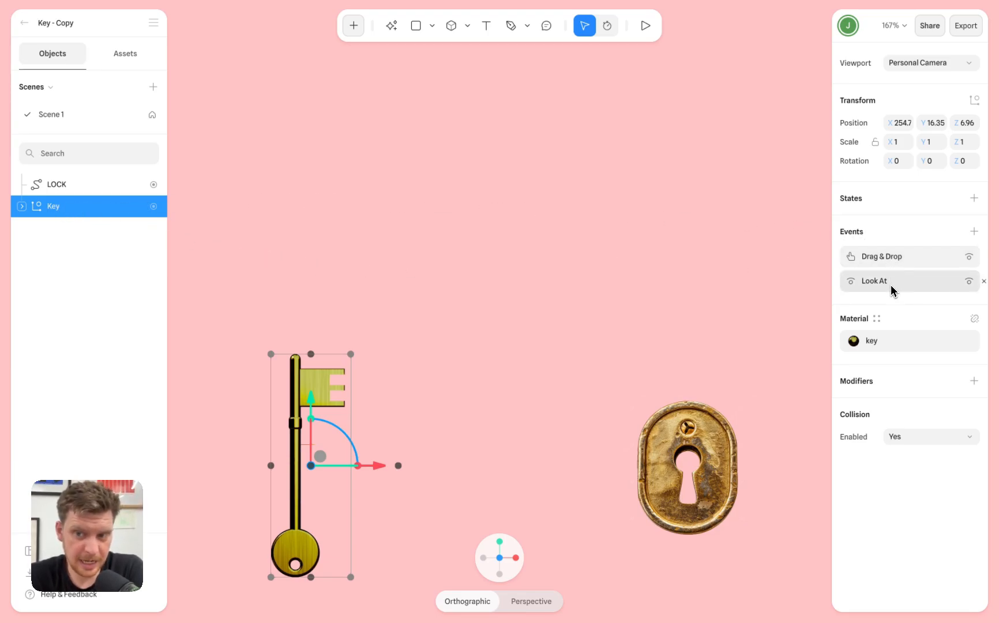
{"action": "left_click", "coordinate": [892, 259]}
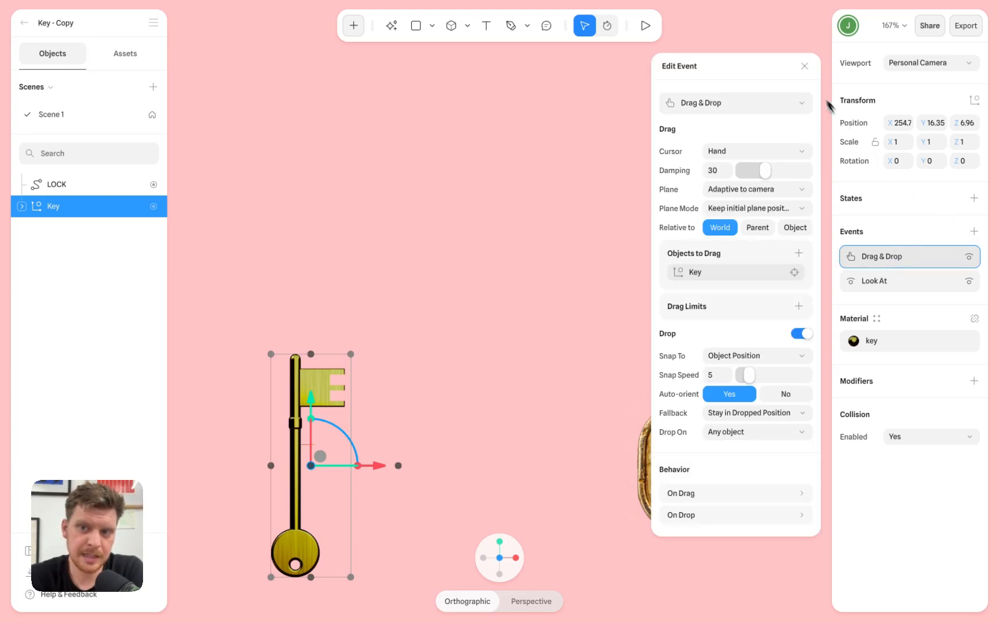
{"action": "left_click", "coordinate": [804, 67]}
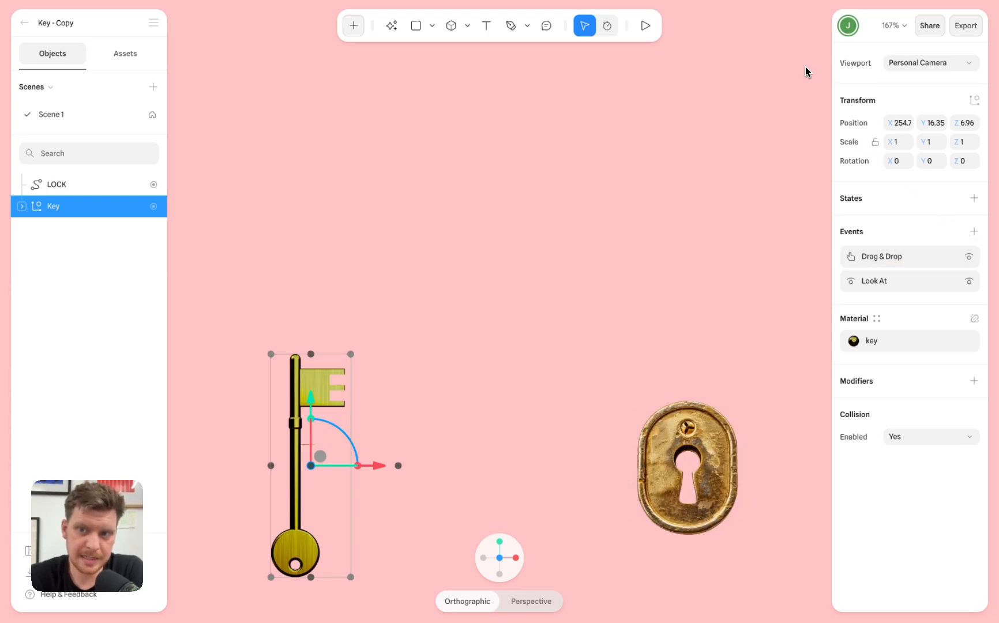
Step: Add a new event to the Key, browse the available event types, and delete that event
{"action": "left_click", "coordinate": [973, 232]}
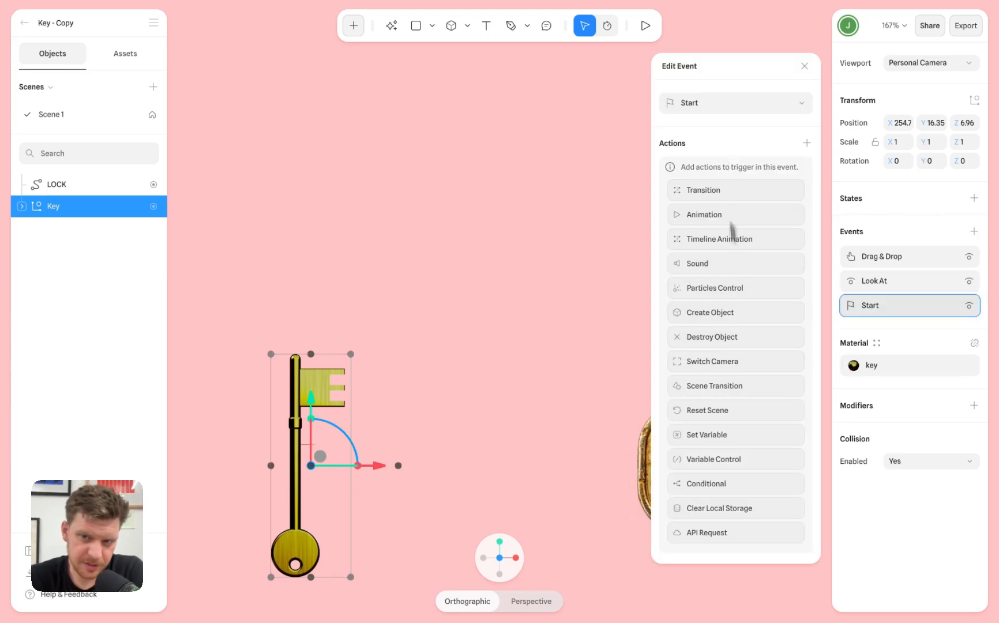
{"action": "left_click", "coordinate": [766, 104]}
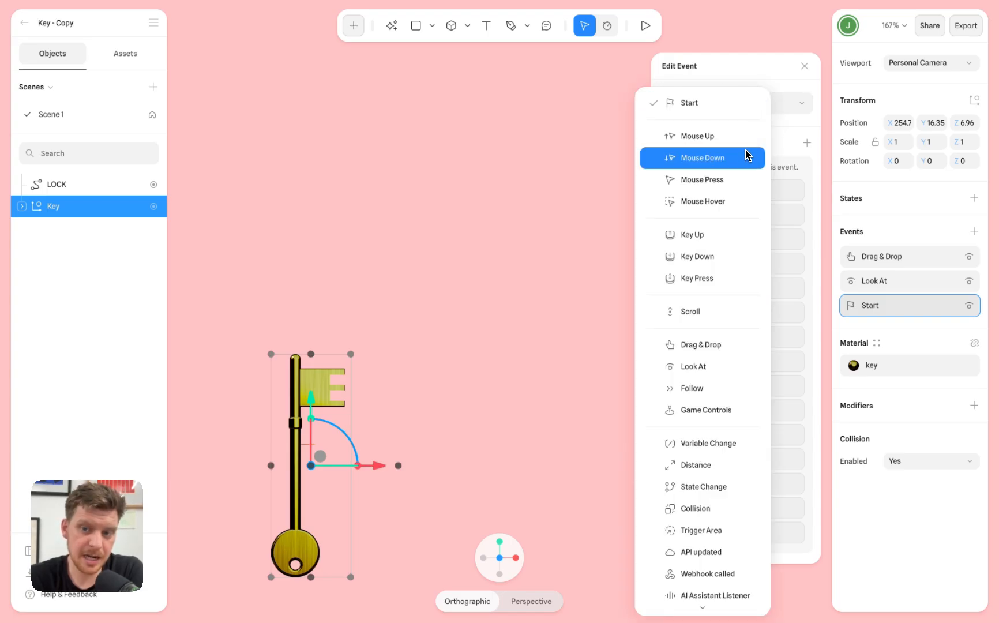
{"action": "left_click", "coordinate": [774, 92]}
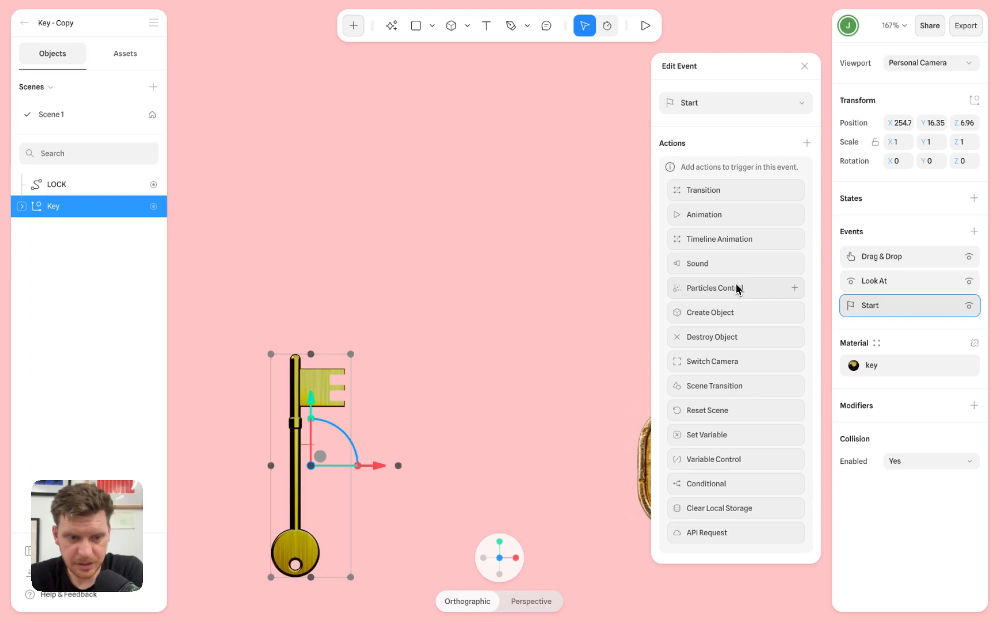
{"action": "left_click", "coordinate": [729, 104]}
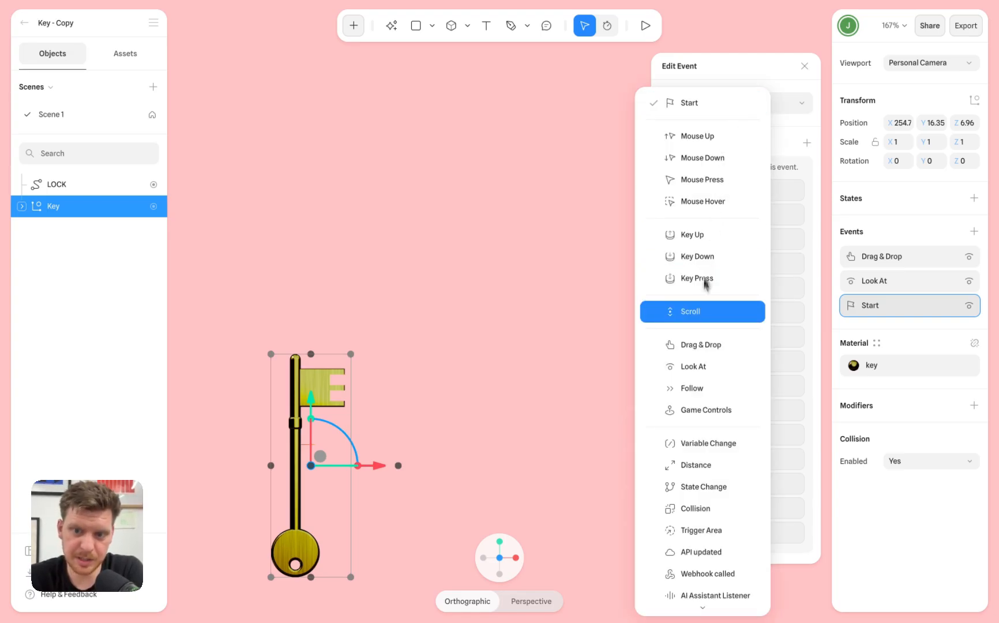
{"action": "left_click", "coordinate": [758, 86]}
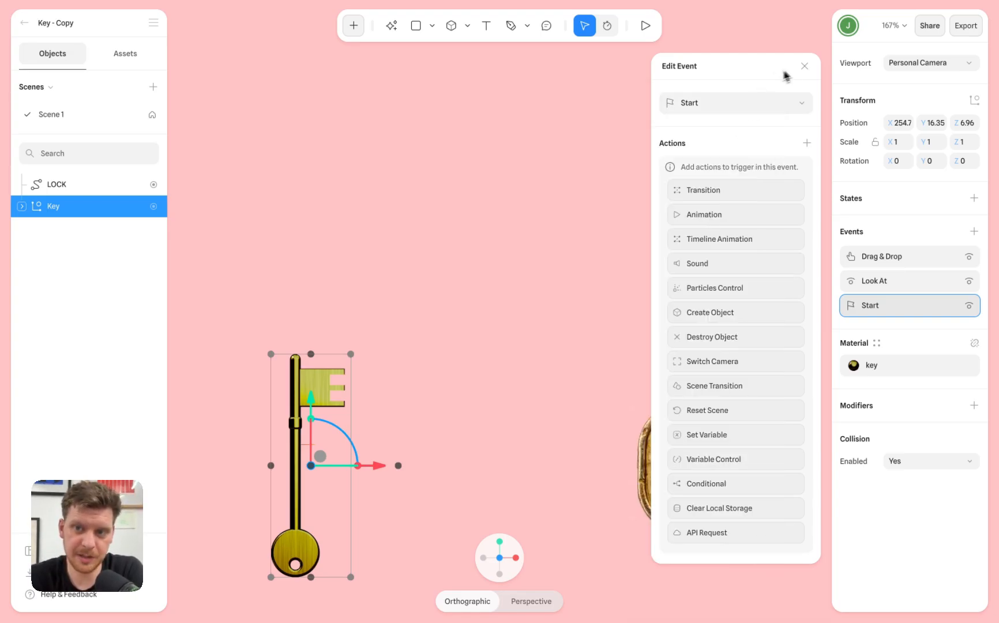
{"action": "left_click", "coordinate": [804, 67]}
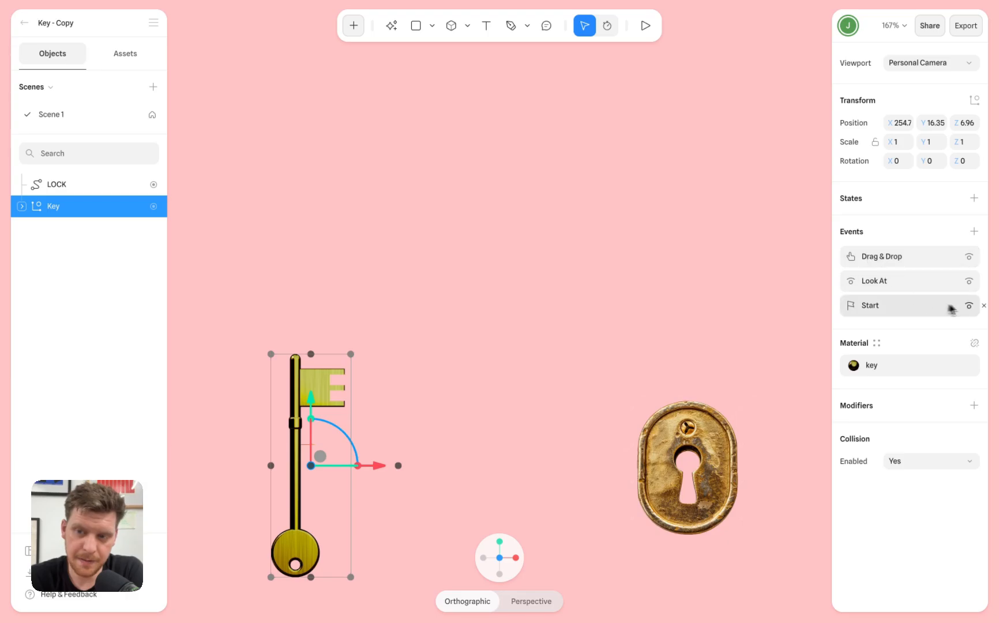
{"action": "left_click", "coordinate": [983, 305]}
Step: Examine the Key's Drag & Drop event settings and test the key's dragging and damping in the preview
{"action": "left_click", "coordinate": [907, 262]}
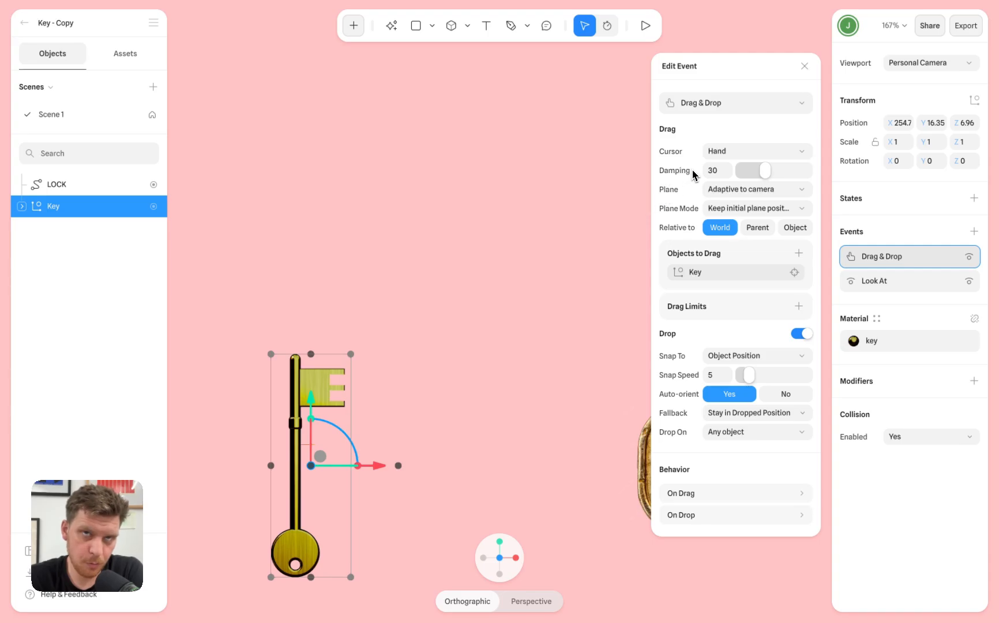
{"action": "left_click", "coordinate": [643, 26]}
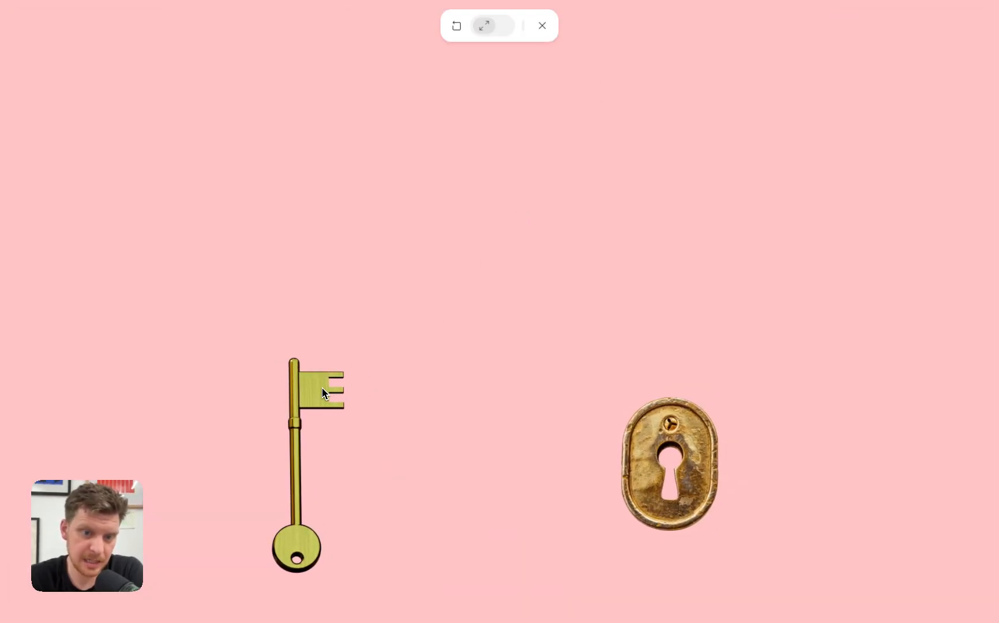
{"action": "left_click", "coordinate": [543, 27]}
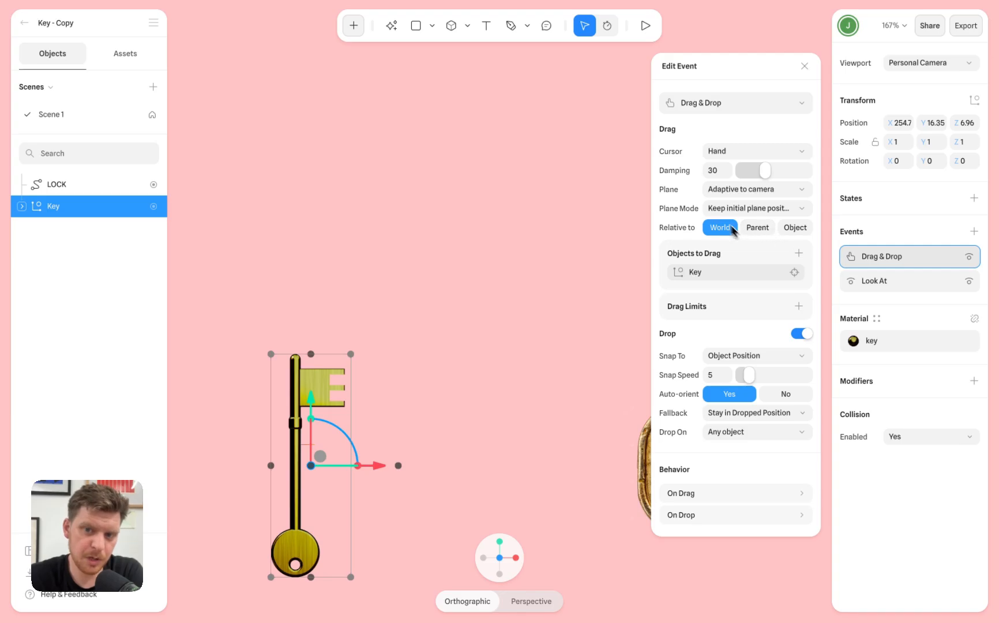
{"action": "left_click", "coordinate": [645, 26]}
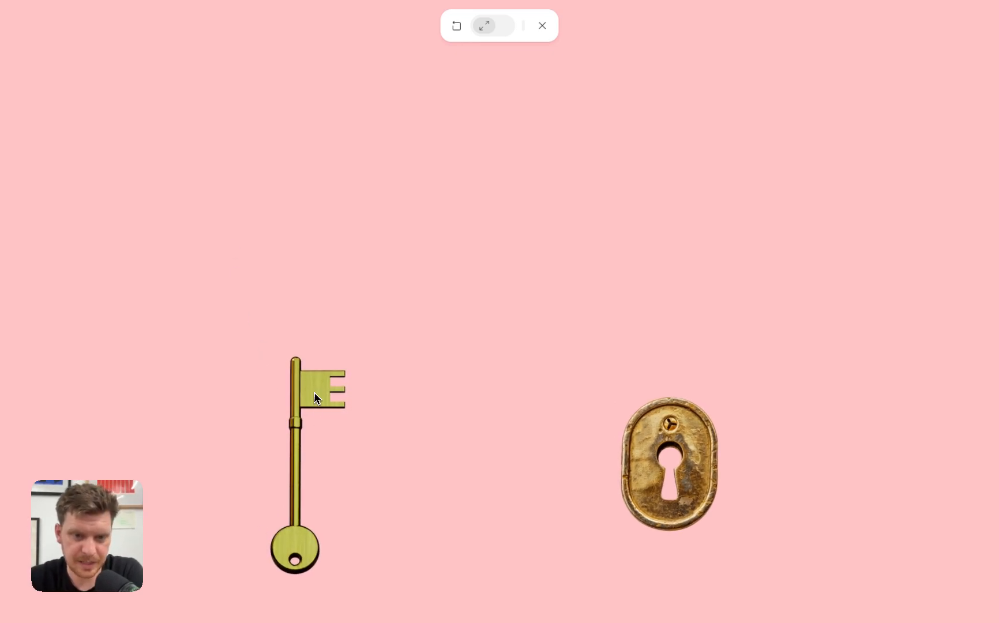
{"action": "left_click", "coordinate": [542, 25]}
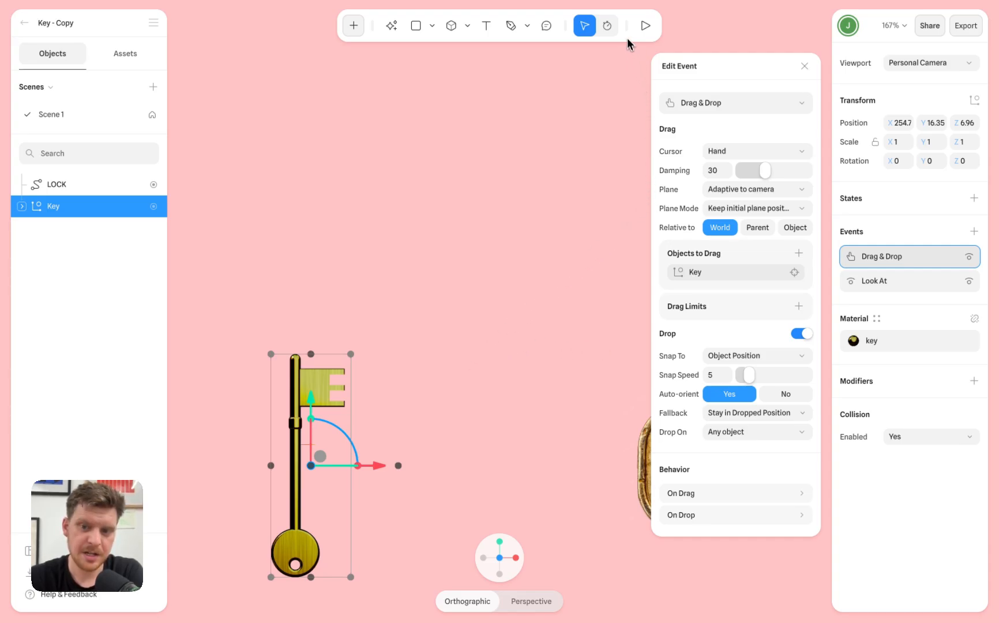
{"action": "left_click", "coordinate": [645, 26]}
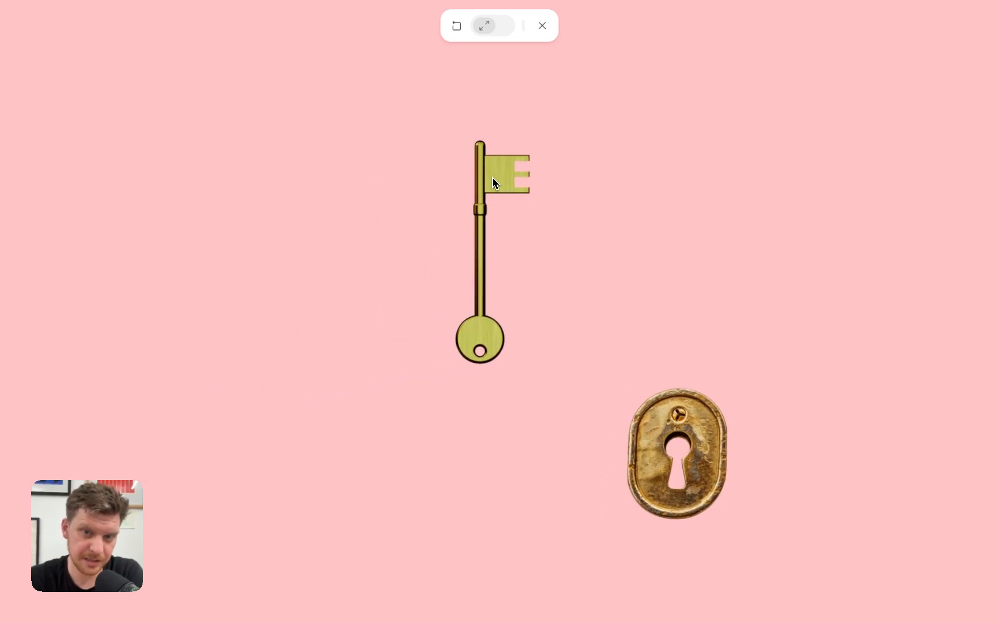
{"action": "left_click", "coordinate": [542, 25]}
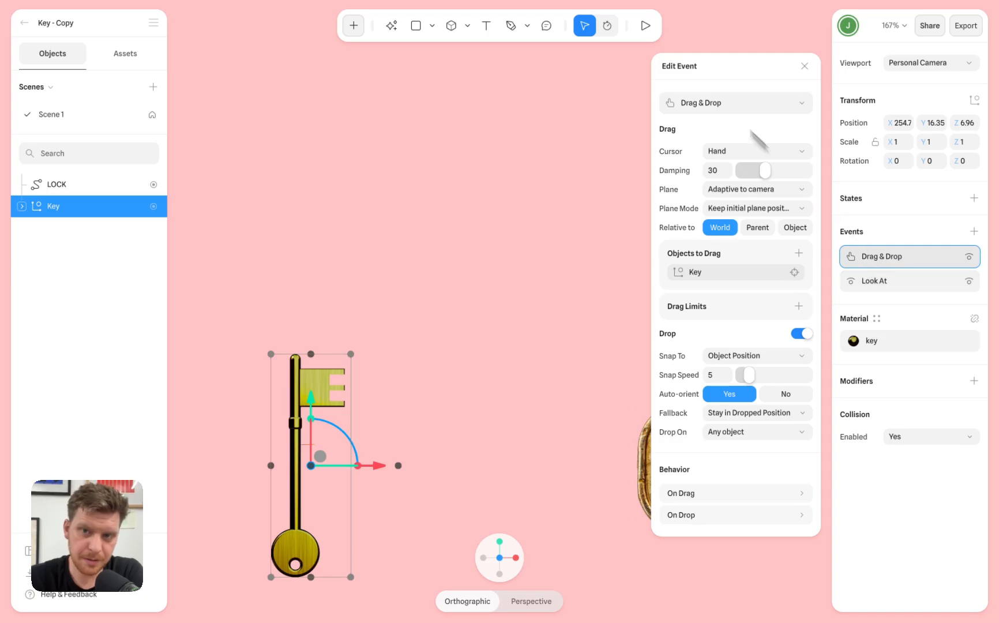
{"action": "left_click", "coordinate": [646, 25]}
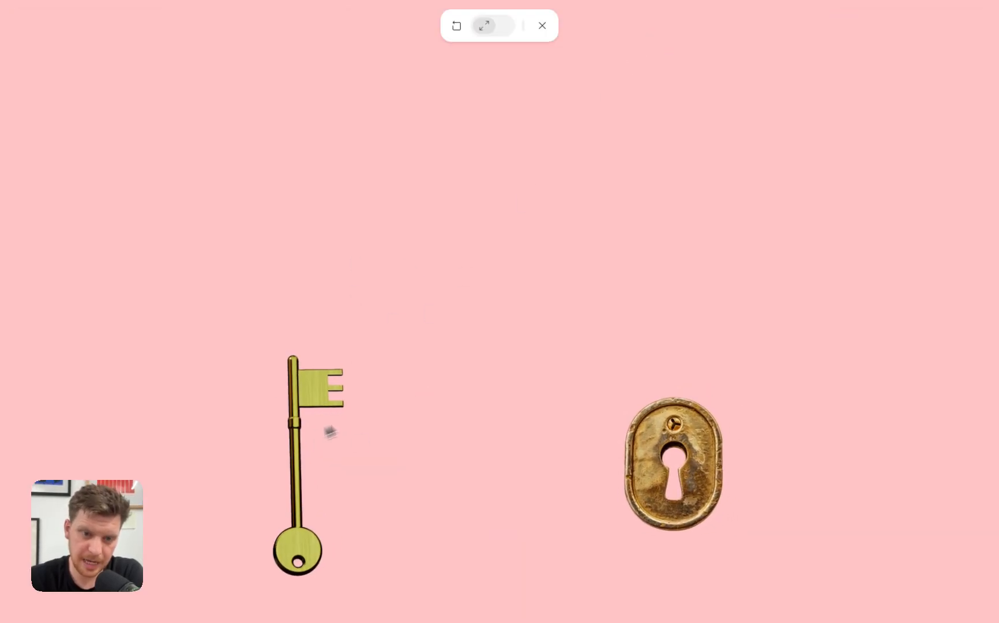
{"action": "left_click", "coordinate": [542, 26]}
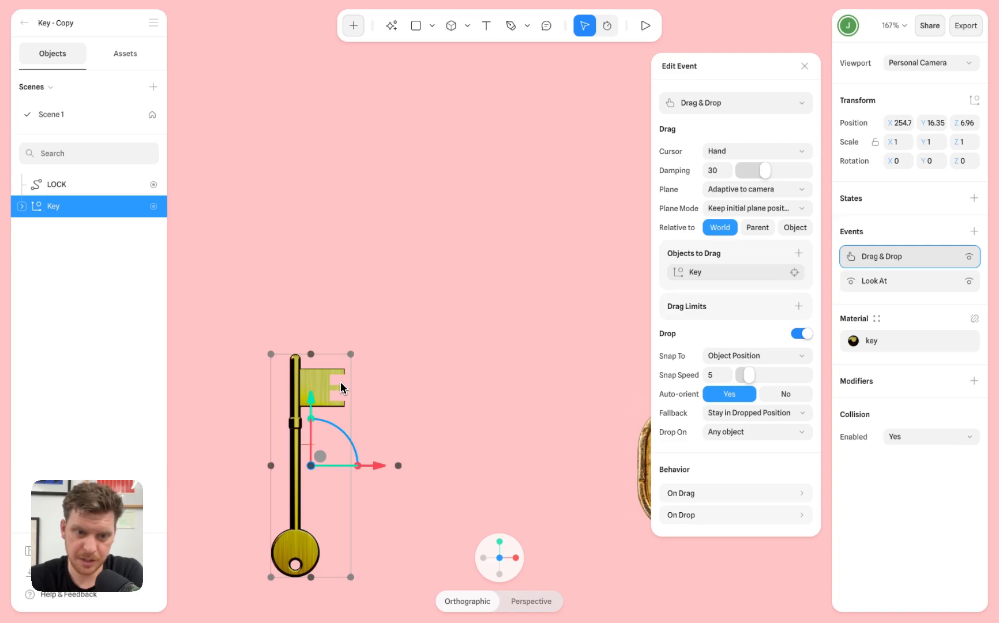
Step: Review the Key's Look At event settings, adding a temporary event to check the available event types and removing it
{"action": "left_click", "coordinate": [881, 282]}
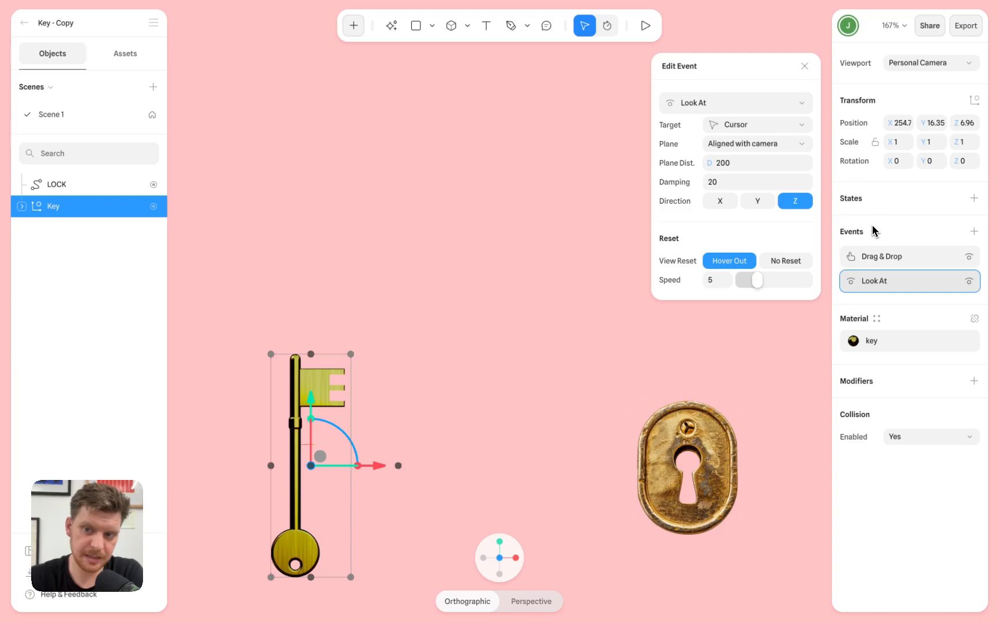
{"action": "left_click", "coordinate": [973, 232]}
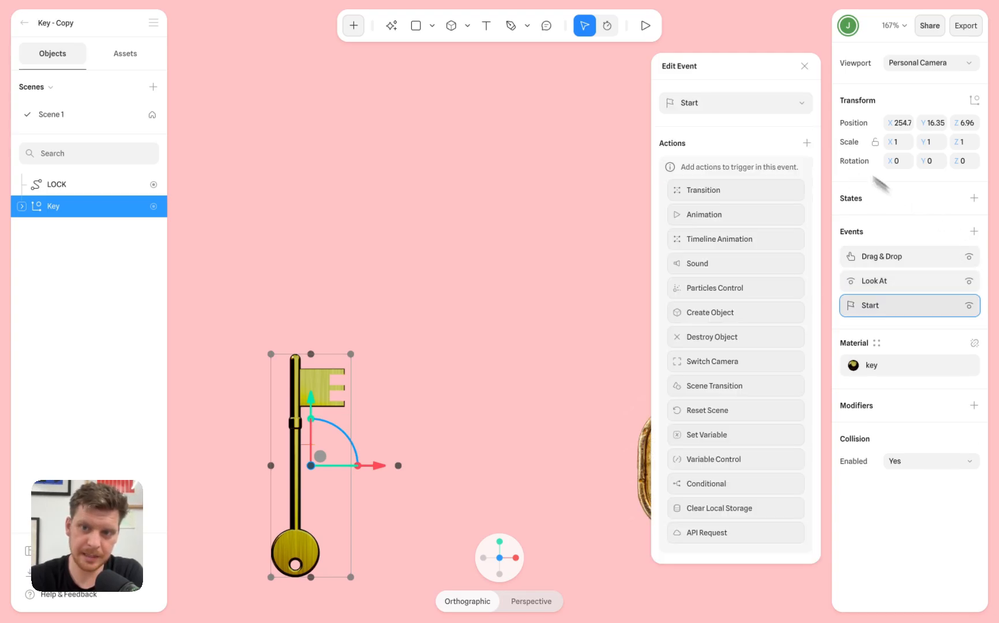
{"action": "left_click", "coordinate": [783, 109]}
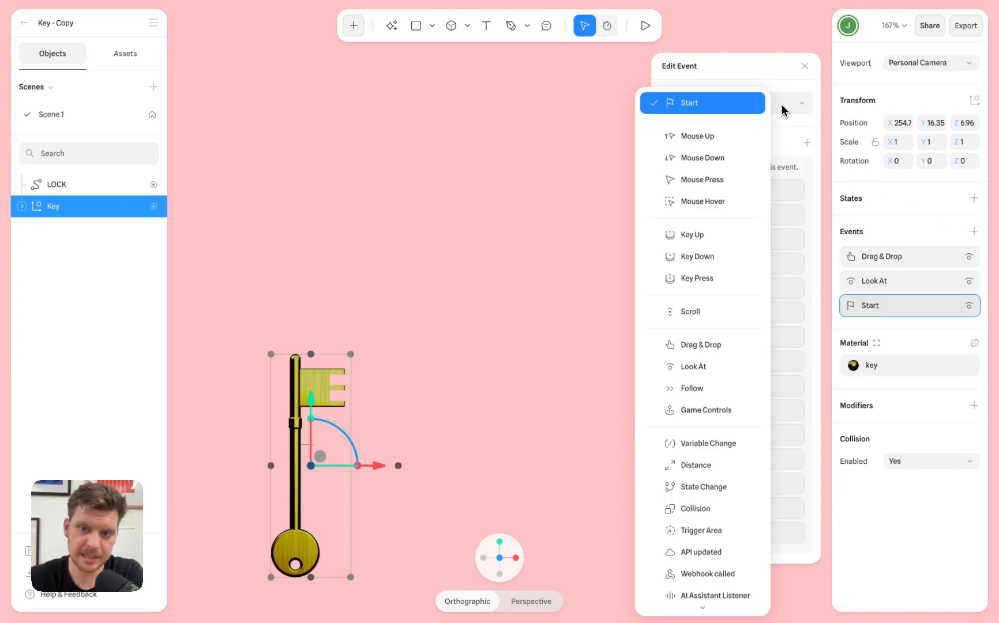
{"action": "left_click", "coordinate": [787, 66]}
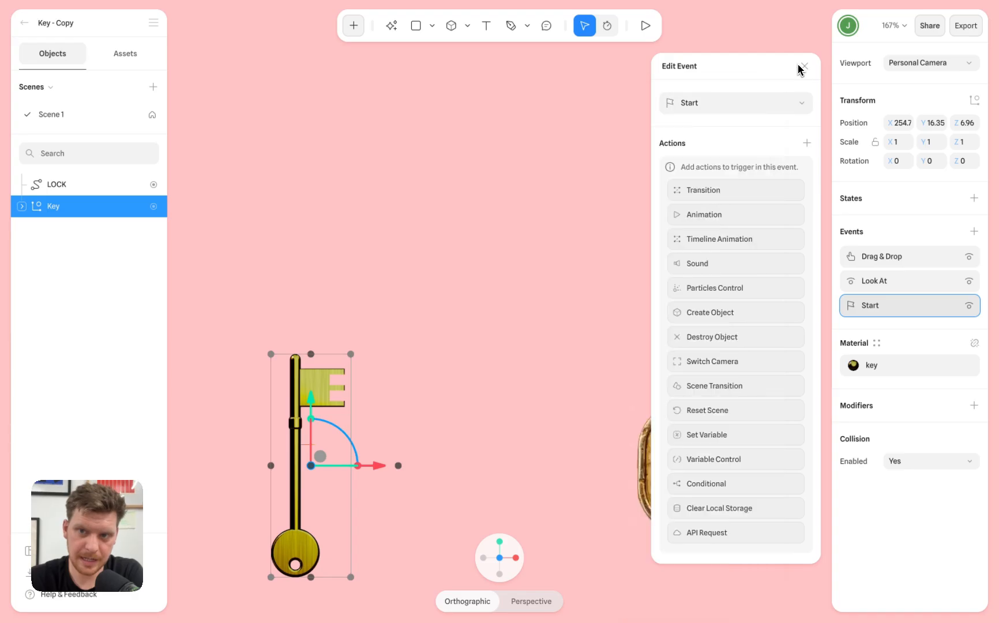
{"action": "left_click", "coordinate": [803, 66]}
{"action": "left_click", "coordinate": [982, 306]}
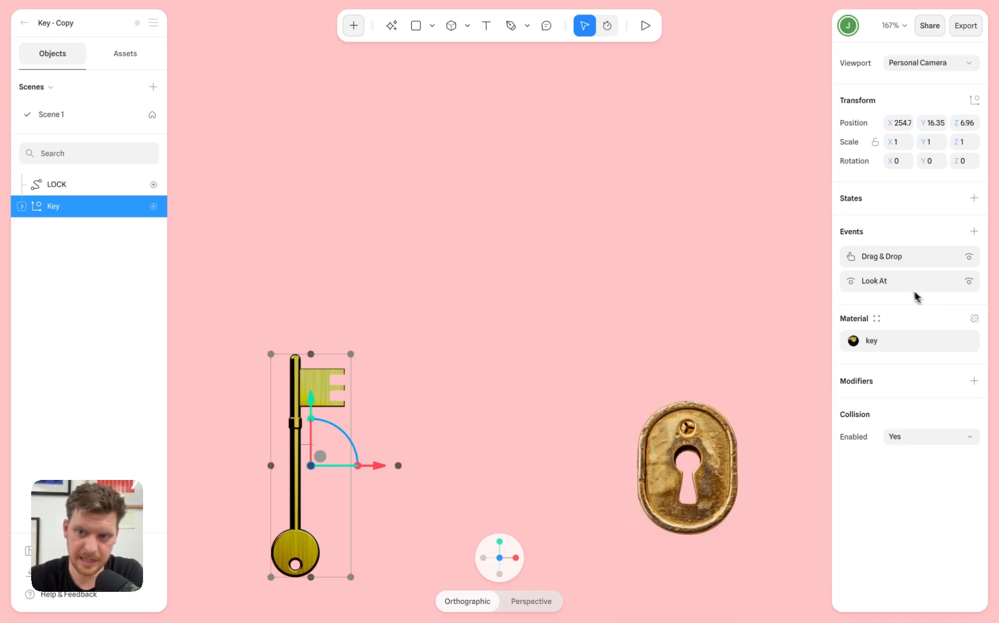
{"action": "left_click", "coordinate": [900, 288]}
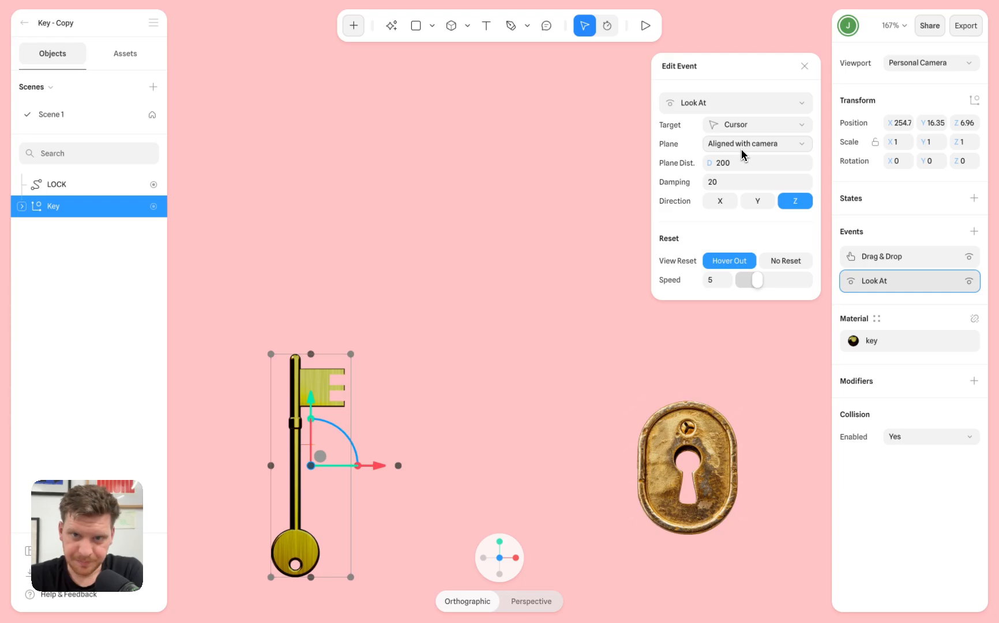
{"action": "left_click", "coordinate": [719, 33]}
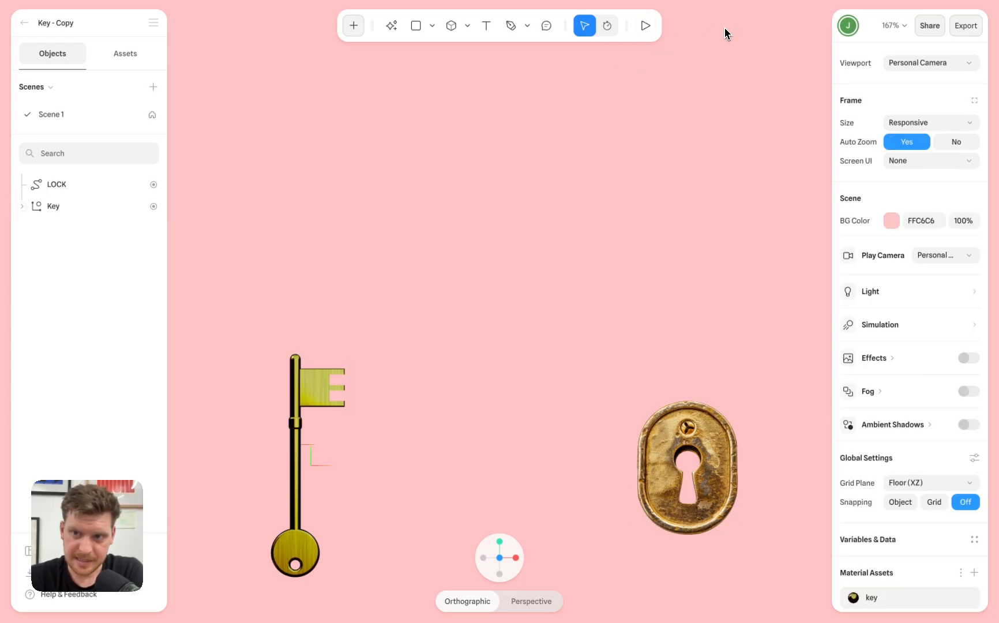
Step: Check the scene's viewport camera options, keeping Personal Camera as the viewport
{"action": "left_click", "coordinate": [75, 119]}
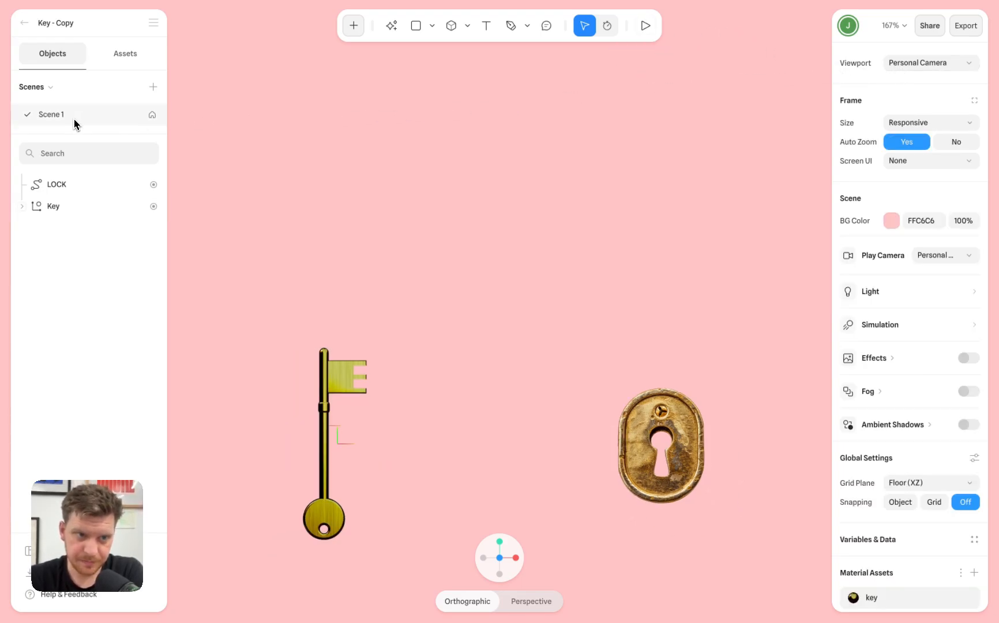
{"action": "left_click", "coordinate": [909, 66]}
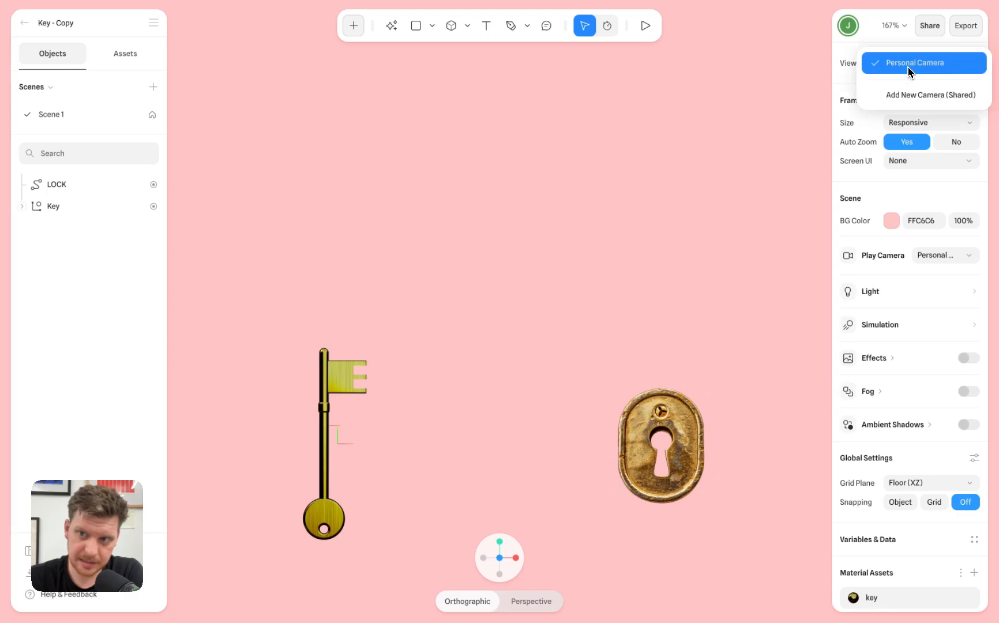
{"action": "left_click", "coordinate": [907, 64]}
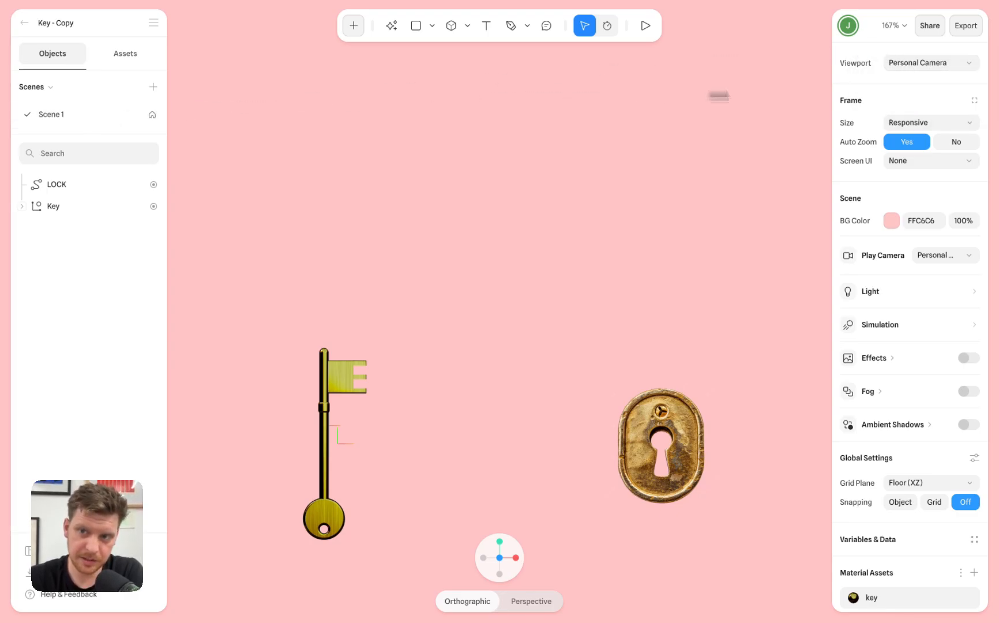
Step: Preview how the key and lock follow the cursor, exit the preview, and select the Key object
{"action": "left_click", "coordinate": [644, 26]}
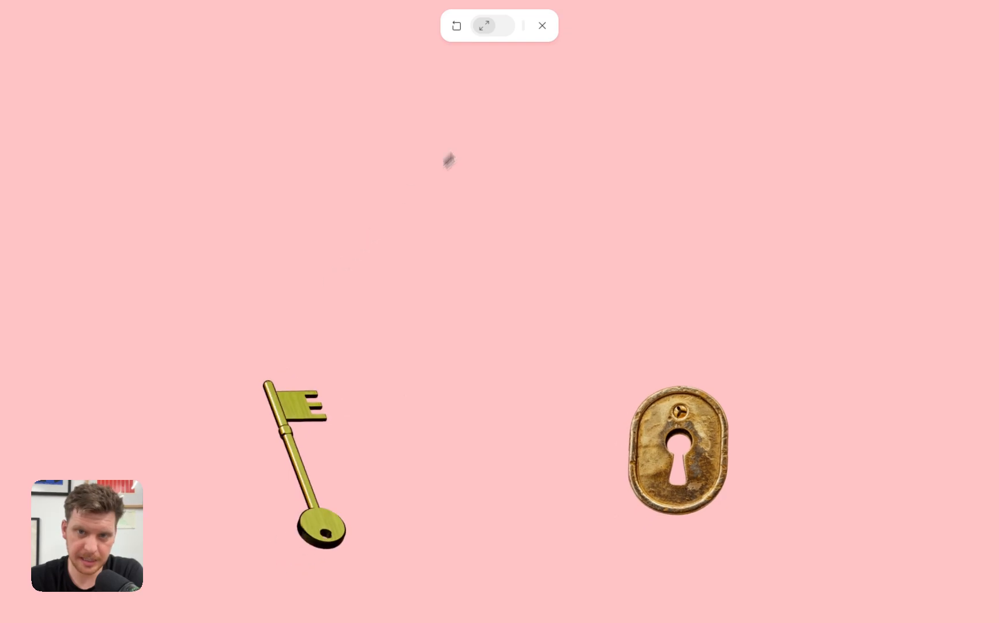
{"action": "left_click", "coordinate": [542, 27]}
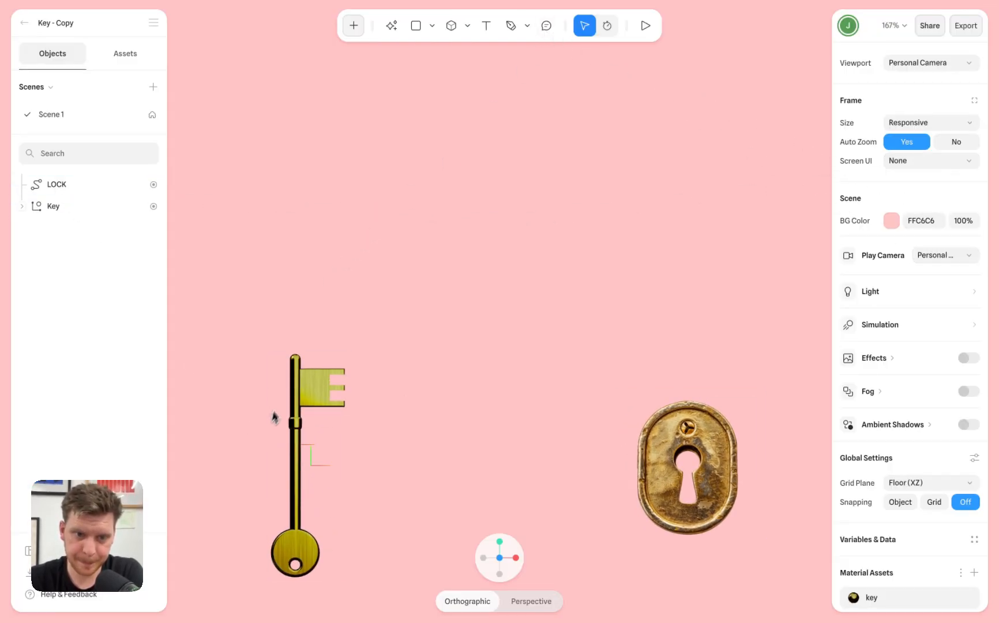
{"action": "left_click", "coordinate": [290, 393]}
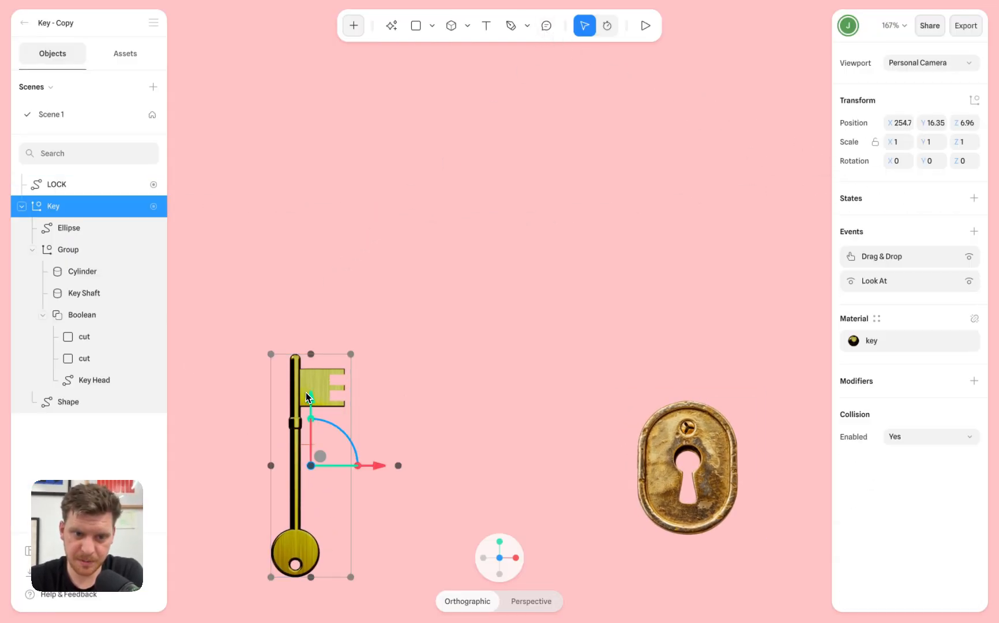
Step: Set the Key's Look At direction to X, preview how the key turns, and exit the preview
{"action": "left_click", "coordinate": [893, 285]}
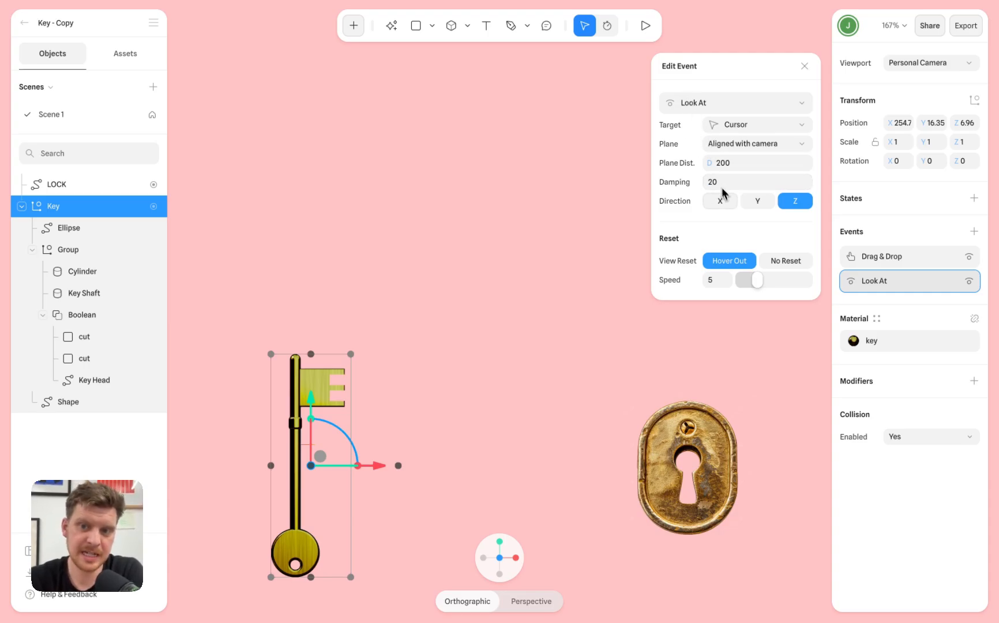
{"action": "left_click", "coordinate": [756, 202]}
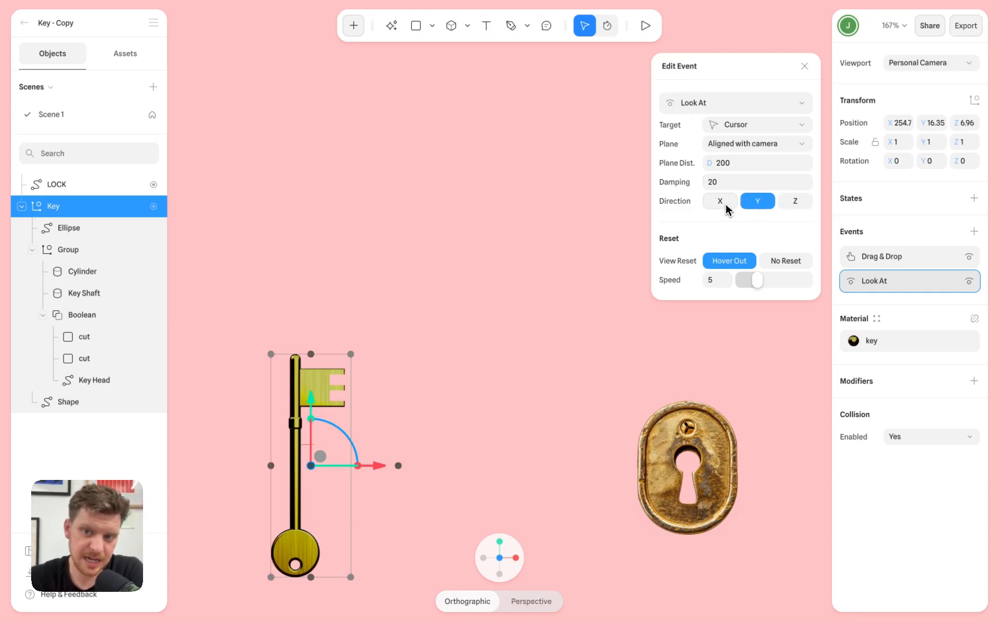
{"action": "left_click", "coordinate": [724, 203]}
{"action": "left_click", "coordinate": [646, 26]}
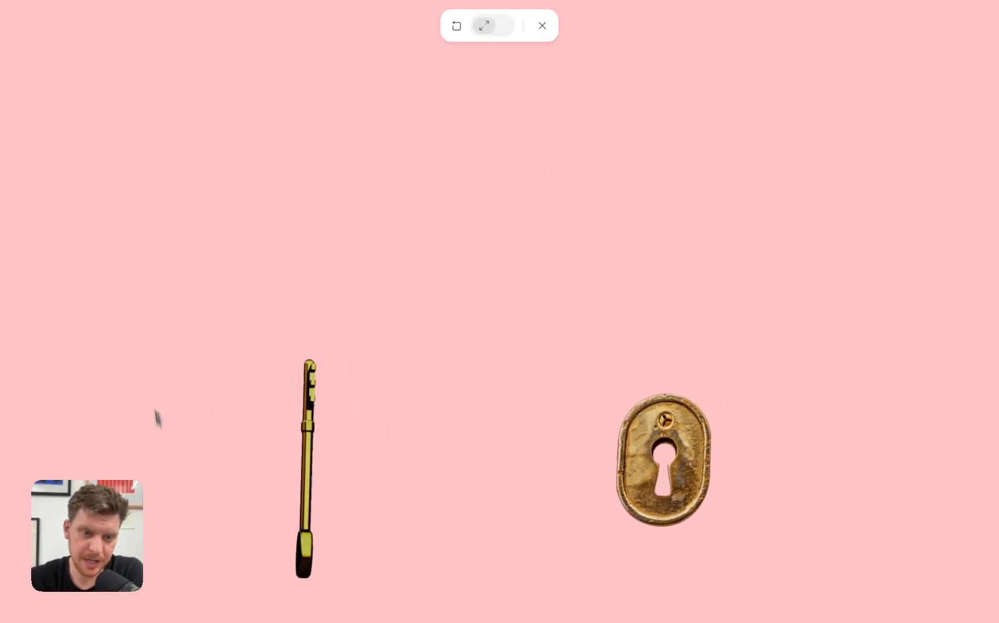
{"action": "left_click", "coordinate": [542, 25]}
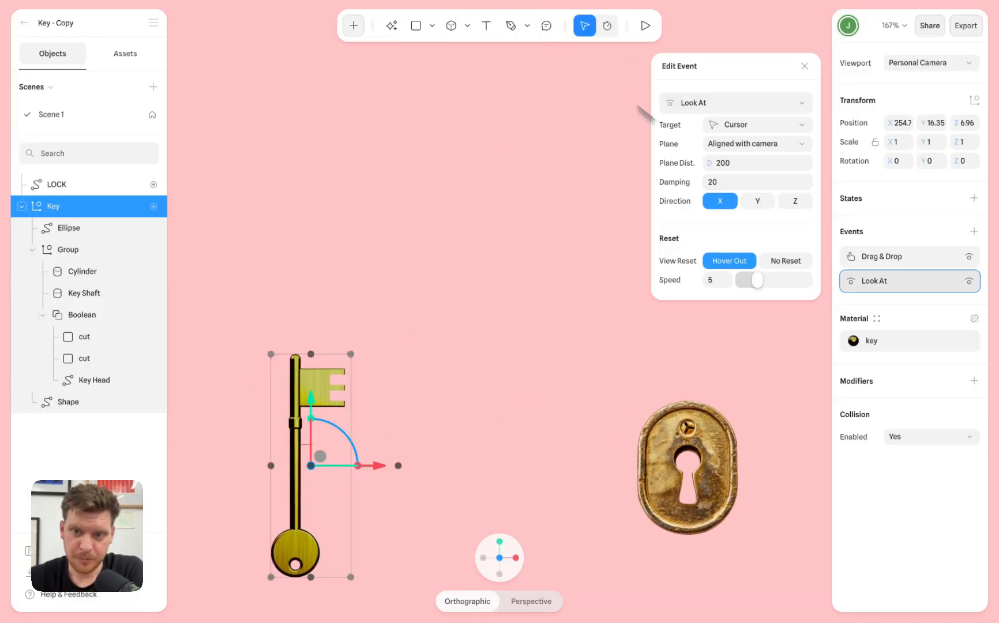
Step: Set the Key's Look At direction to Y, preview how the key turns, and exit the preview
{"action": "left_click", "coordinate": [760, 202]}
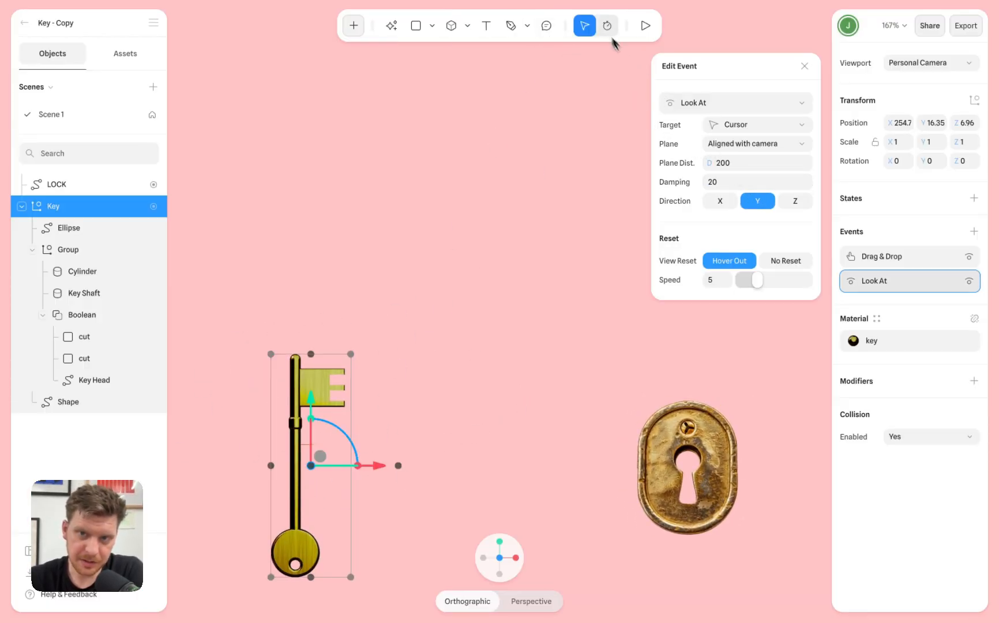
{"action": "left_click", "coordinate": [648, 32]}
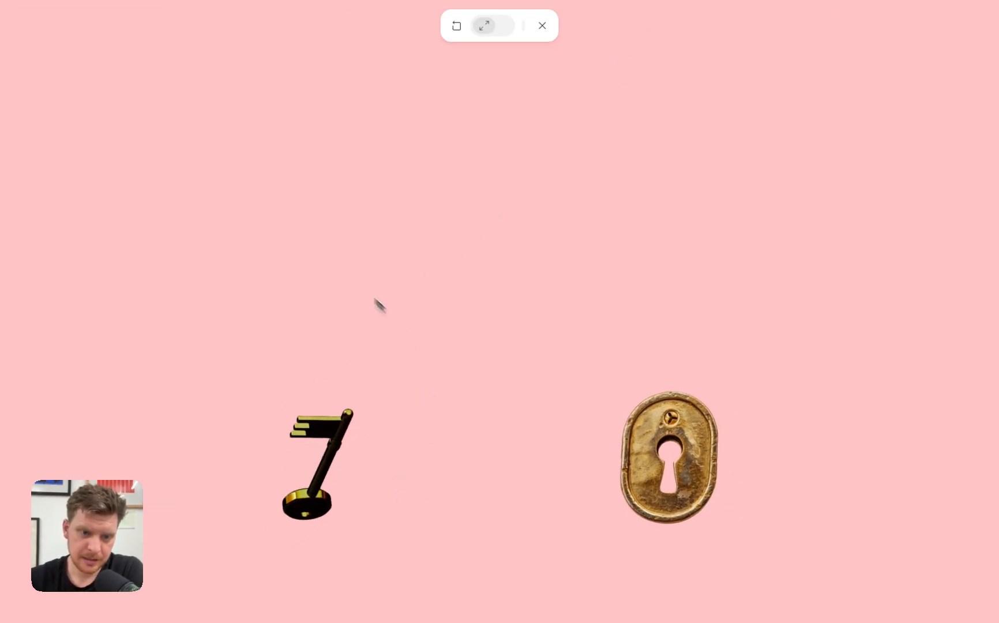
{"action": "left_click", "coordinate": [548, 33]}
Step: Set the Key's Look At direction back to Z, preview the cursor-following motion twice, and close the event settings
{"action": "left_click", "coordinate": [793, 198]}
{"action": "left_click", "coordinate": [641, 27]}
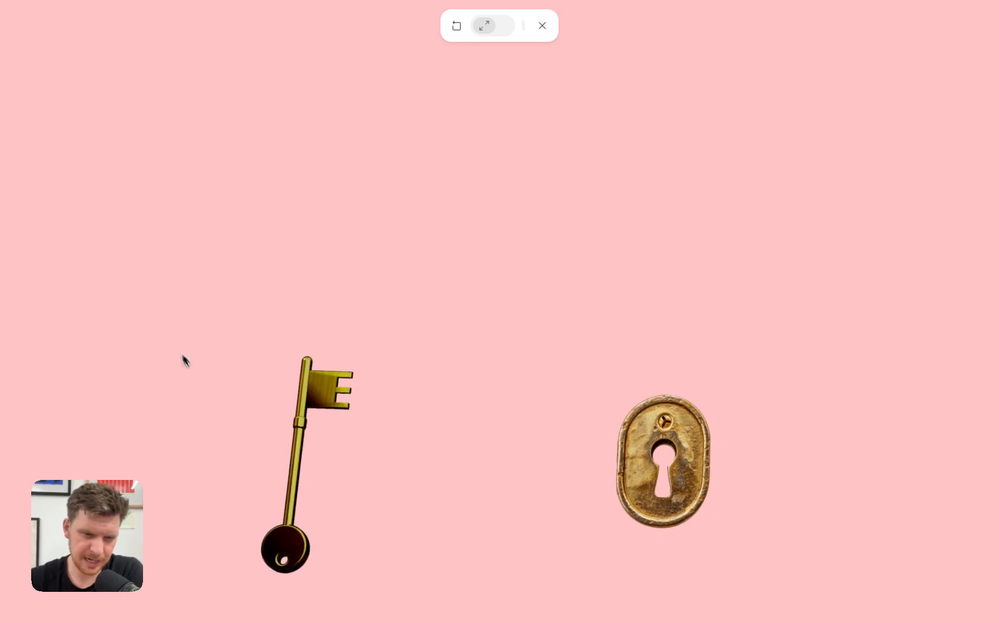
{"action": "left_click", "coordinate": [543, 26]}
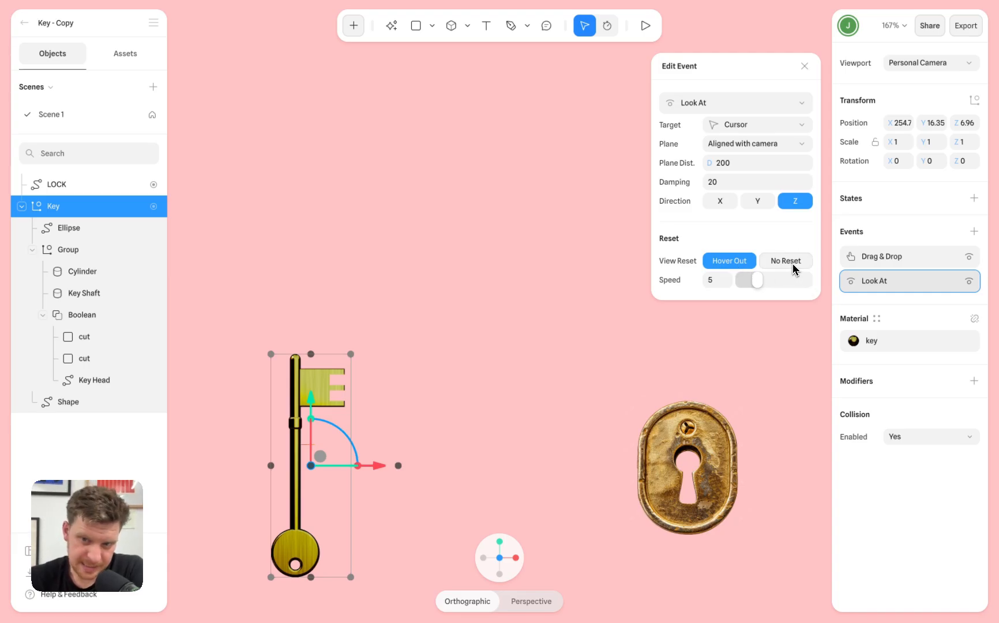
{"action": "left_click", "coordinate": [646, 26]}
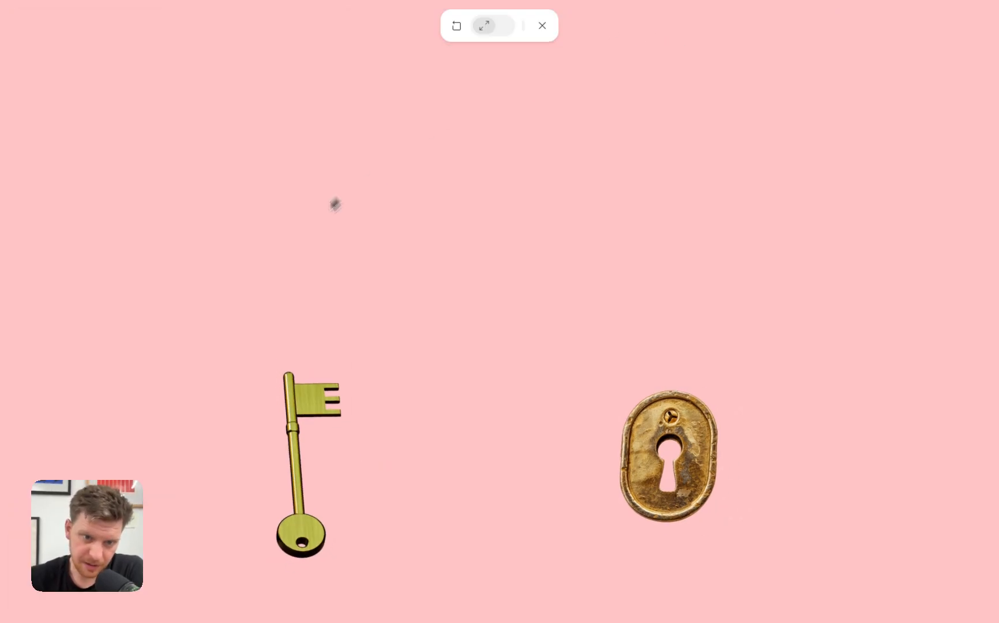
{"action": "mouse_move", "coordinate": [350, 2]}
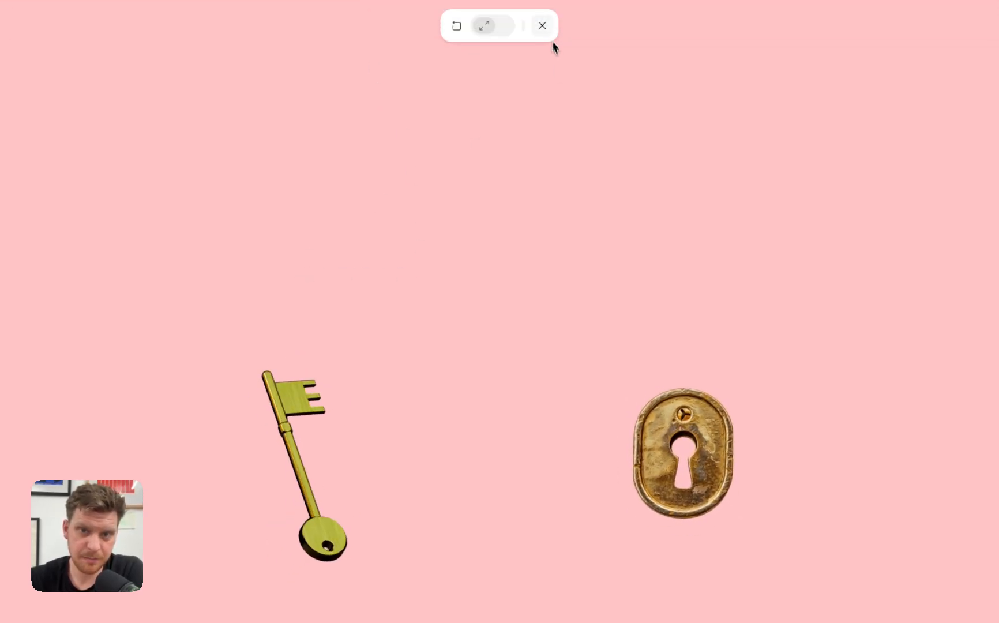
{"action": "left_click", "coordinate": [542, 25]}
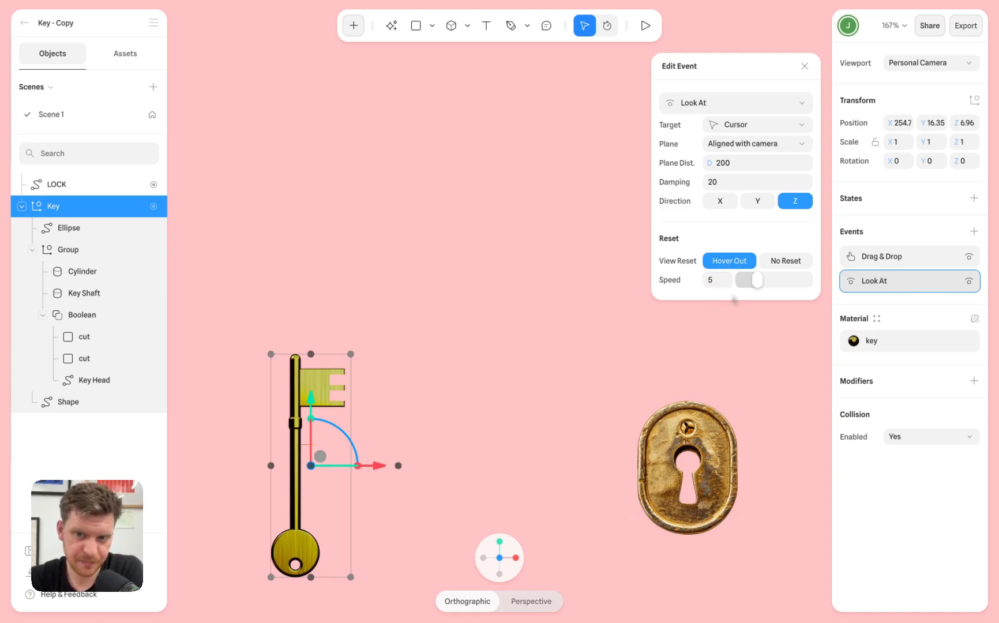
{"action": "left_click", "coordinate": [804, 66]}
Step: Collapse the Key group and review the Trigger Area event settings of the LOCK object
{"action": "left_click", "coordinate": [21, 206]}
{"action": "left_click", "coordinate": [57, 184]}
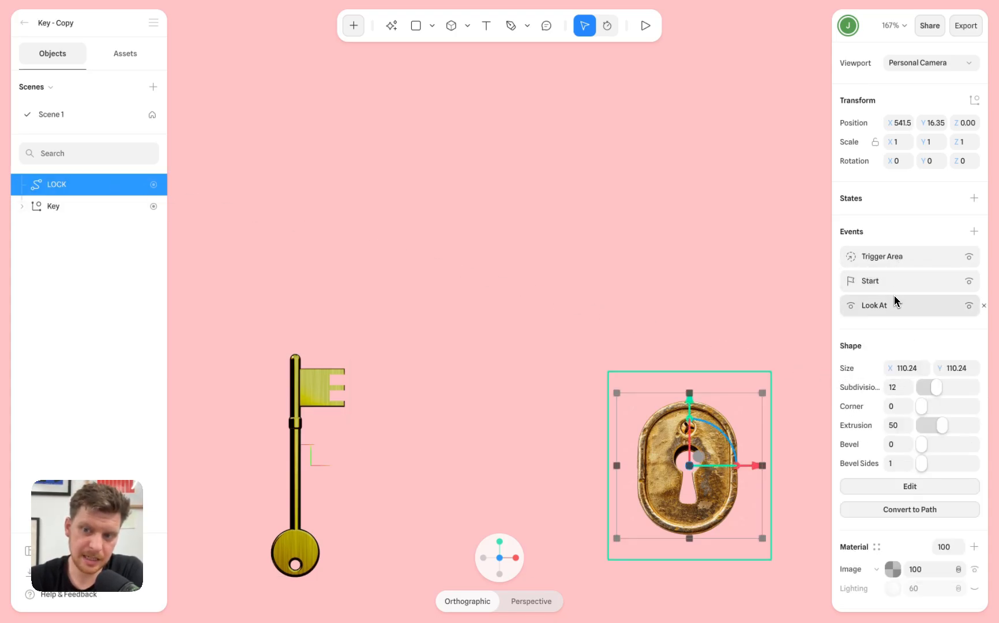
{"action": "left_click", "coordinate": [904, 262]}
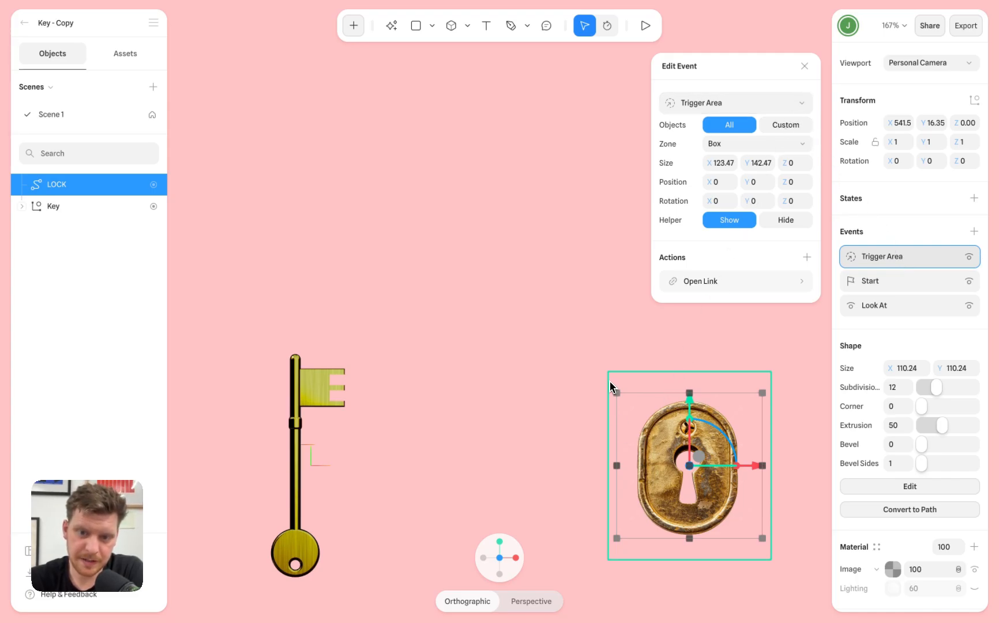
{"action": "left_click", "coordinate": [804, 66]}
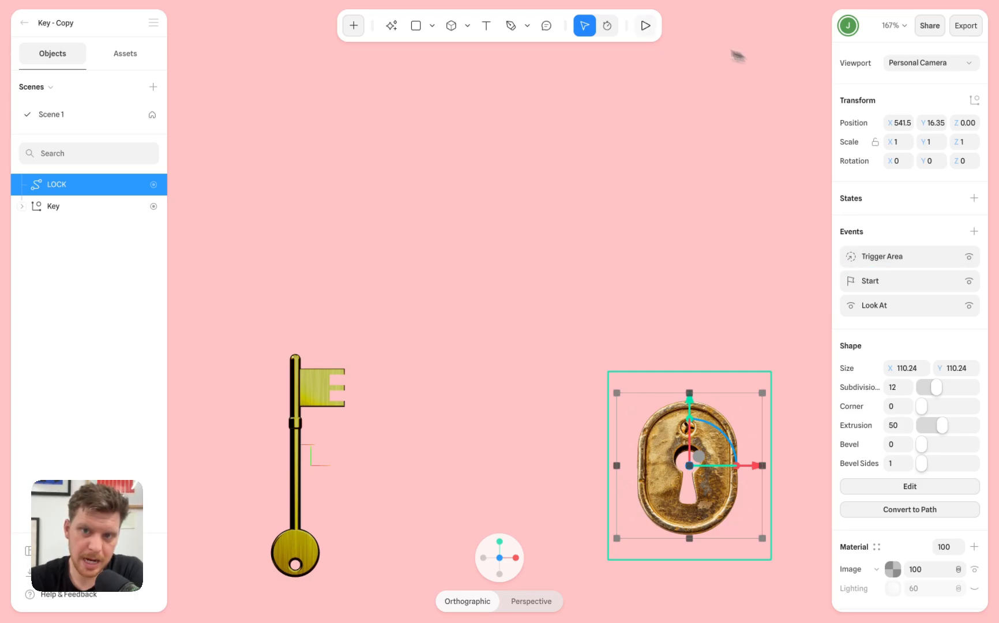
Step: Test moving the key to the lock in the preview, close the web page it opens, and exit the preview
{"action": "left_click", "coordinate": [644, 27]}
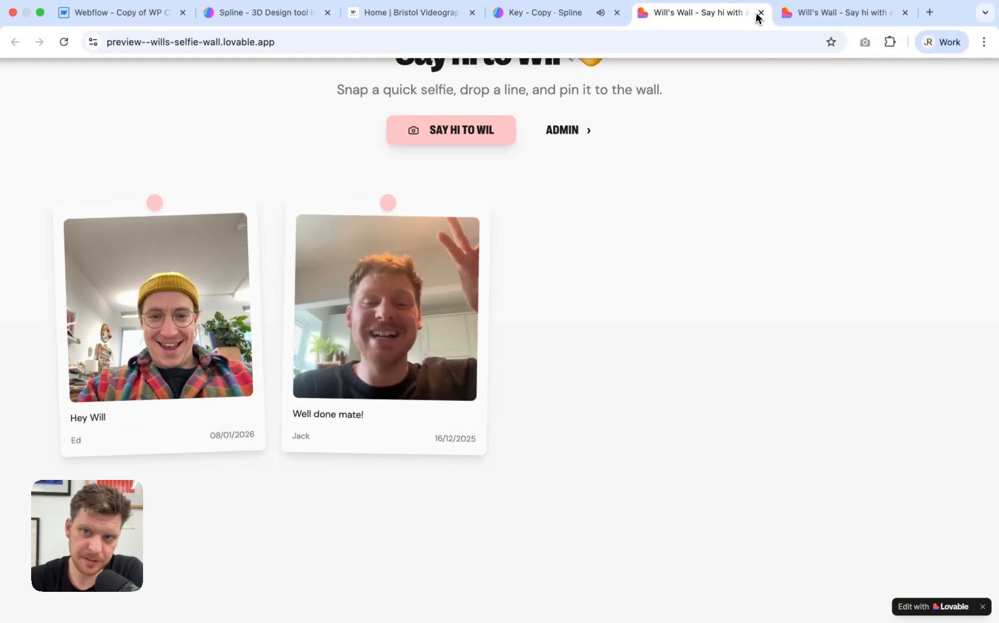
{"action": "left_click", "coordinate": [760, 12]}
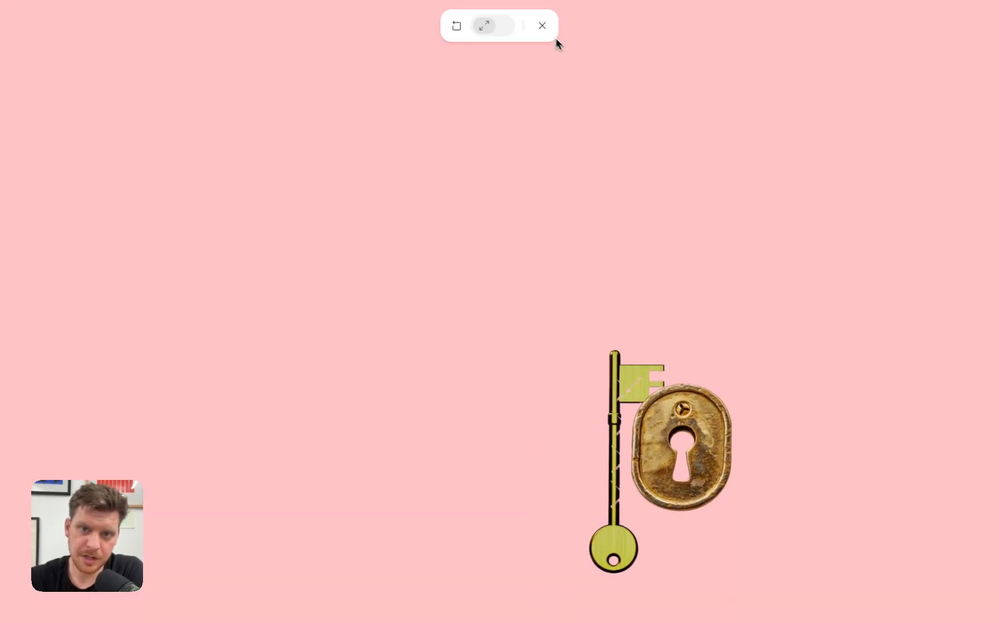
{"action": "left_click", "coordinate": [544, 29]}
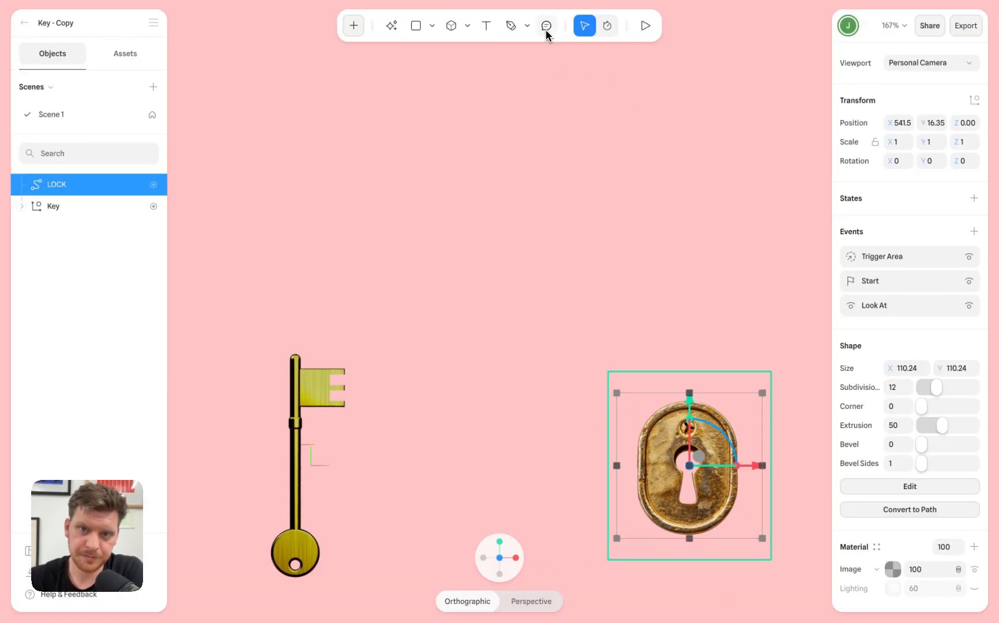
Step: Reduce the LOCK's Trigger Area box to 99.47 in X and 114.47 in Y, and briefly preview the scene
{"action": "left_click", "coordinate": [894, 258]}
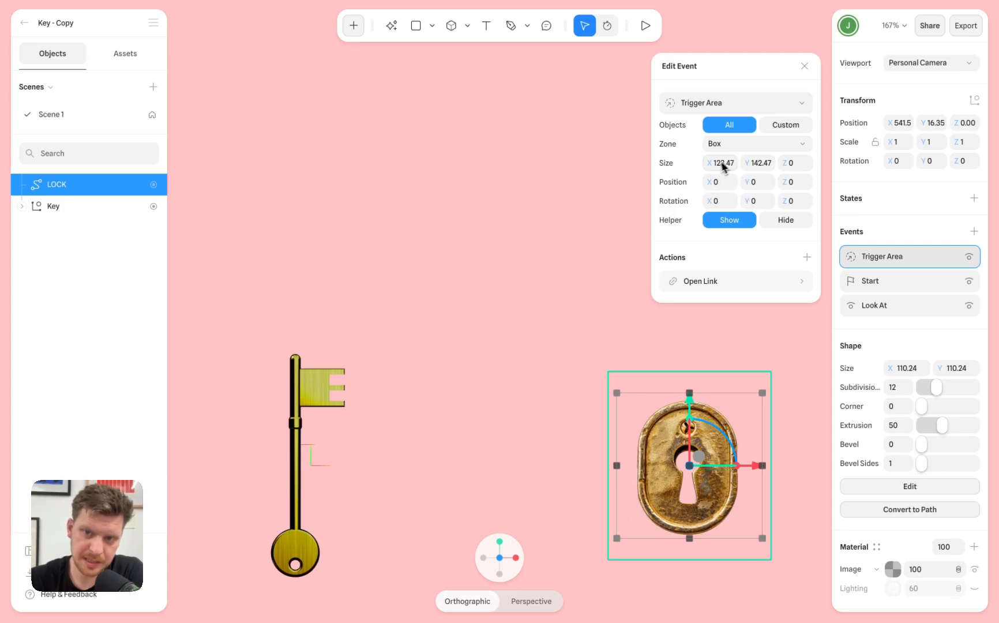
{"action": "mouse_move", "coordinate": [722, 166]}
{"action": "left_mouse_down"}
{"action": "mouse_move", "coordinate": [753, 166]}
{"action": "mouse_move", "coordinate": [671, 163]}
{"action": "mouse_move", "coordinate": [748, 164]}
{"action": "mouse_move", "coordinate": [728, 162]}
{"action": "left_mouse_up"}
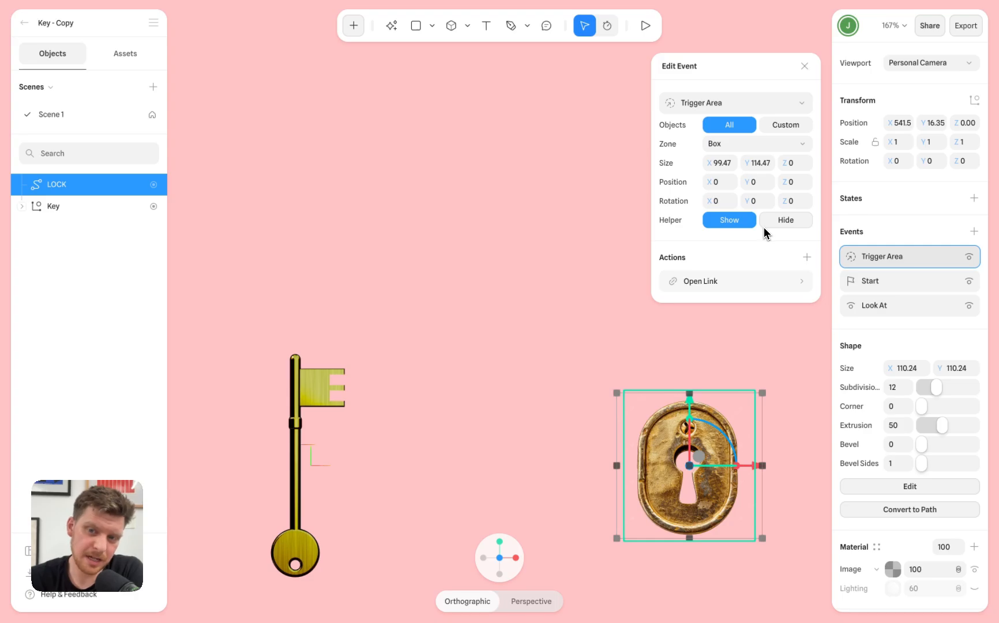
{"action": "left_click", "coordinate": [645, 25]}
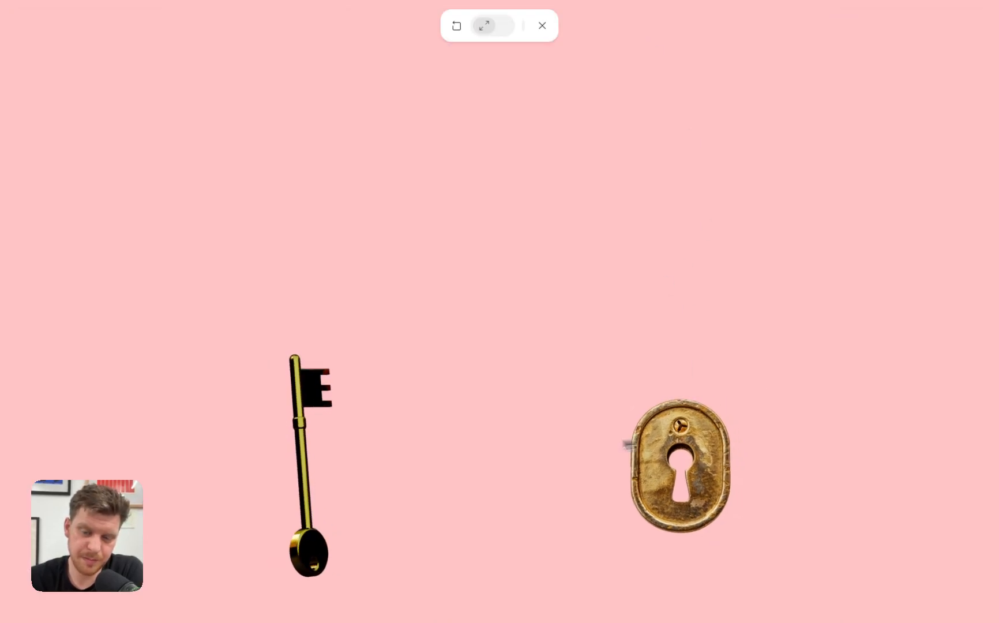
{"action": "left_click", "coordinate": [542, 25]}
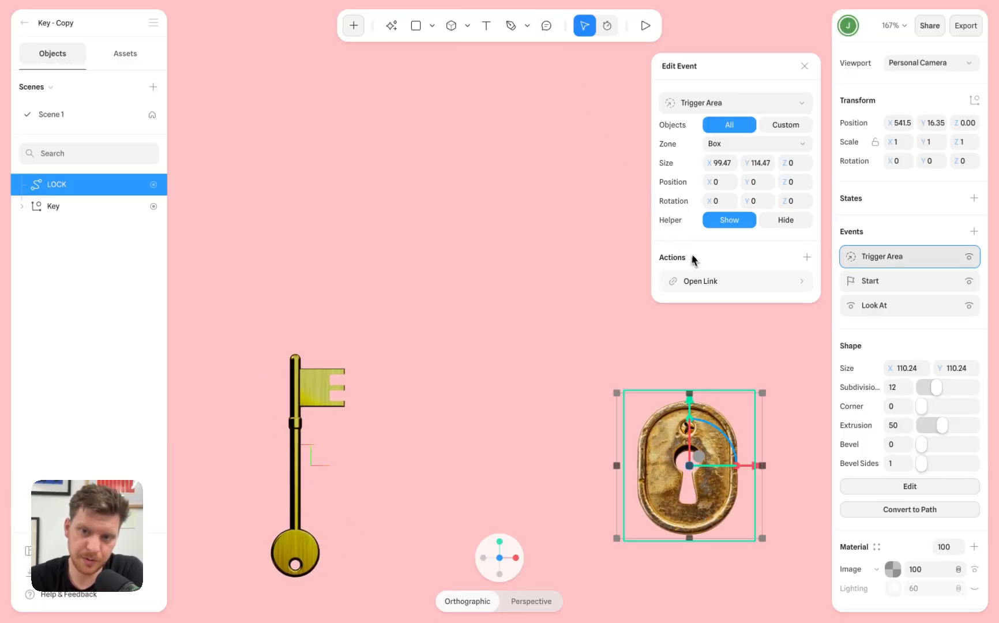
Step: Hide and show the Trigger Area helper again, and review the URL and target of its Open Link action
{"action": "left_click", "coordinate": [788, 223]}
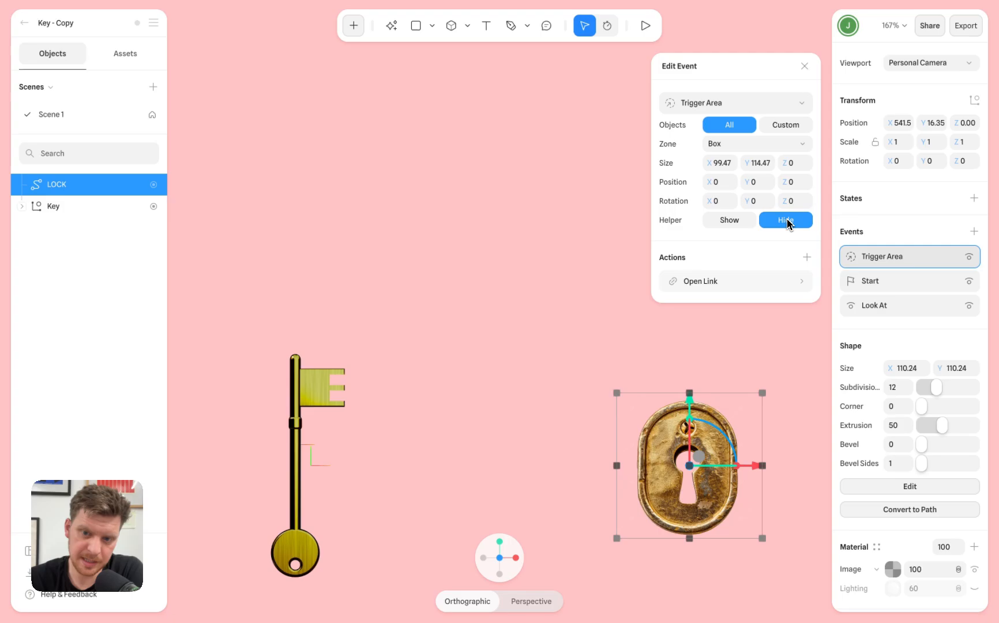
{"action": "left_click", "coordinate": [736, 226]}
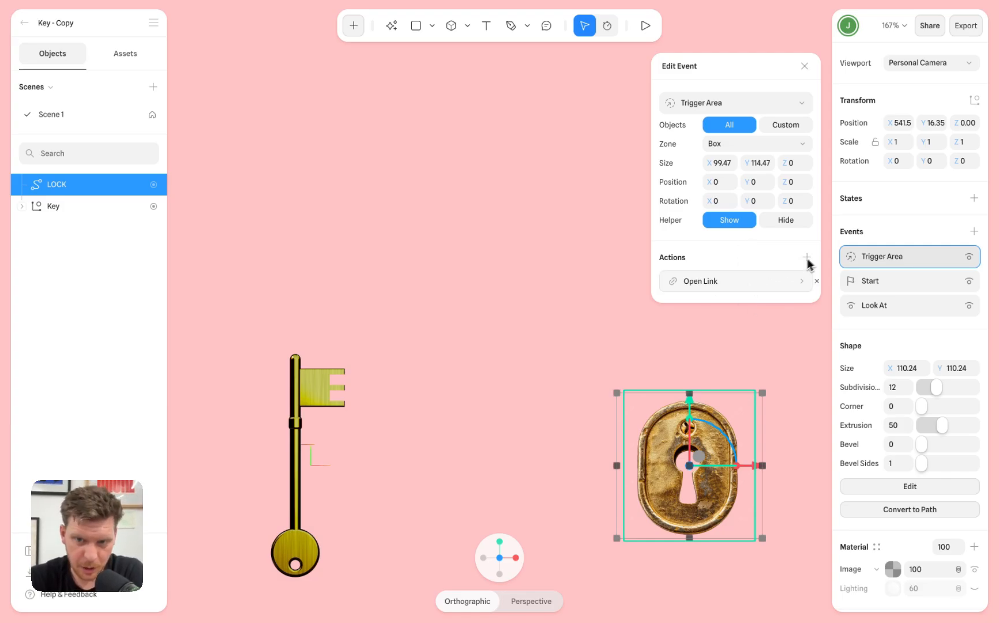
{"action": "left_click", "coordinate": [753, 285]}
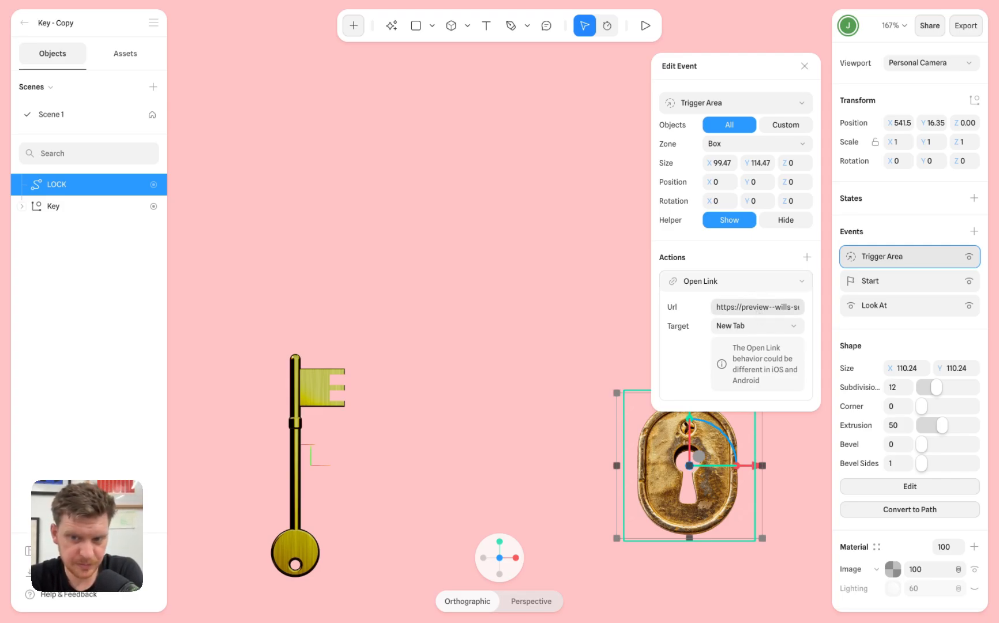
{"action": "left_click", "coordinate": [753, 326]}
{"action": "left_click", "coordinate": [752, 326]}
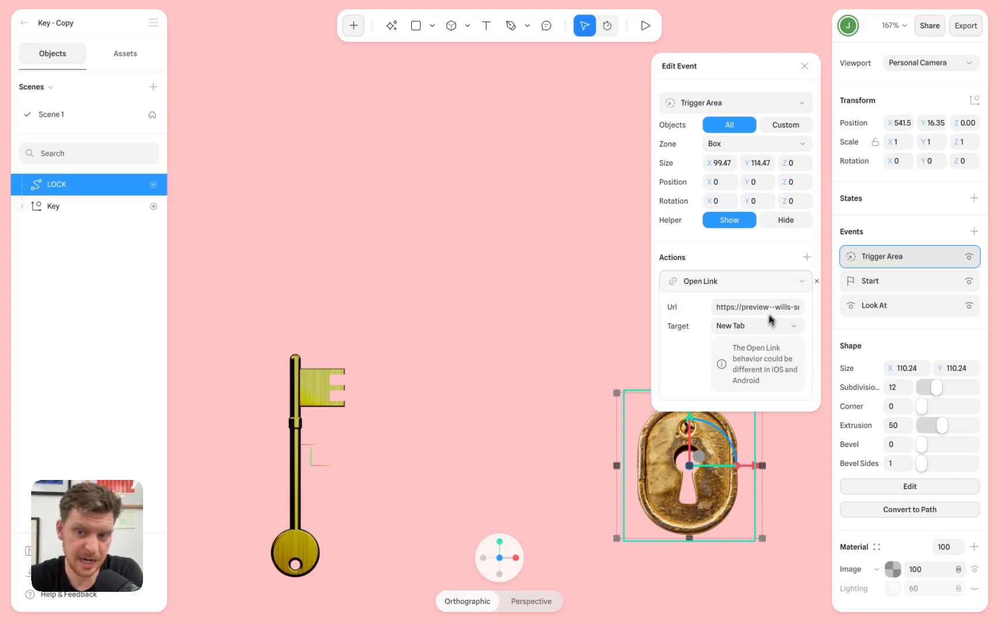
{"action": "left_click", "coordinate": [805, 66]}
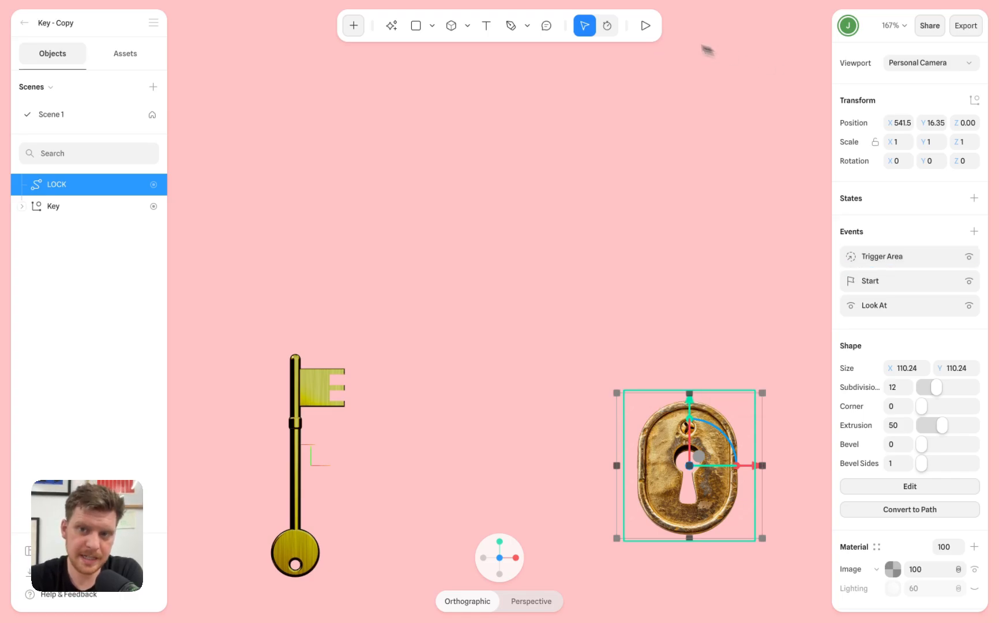
Step: Test the resized trigger area by moving the key onto the lock in the preview, close the opened pages, and exit
{"action": "left_click", "coordinate": [645, 25]}
{"action": "left_click", "coordinate": [635, 412]}
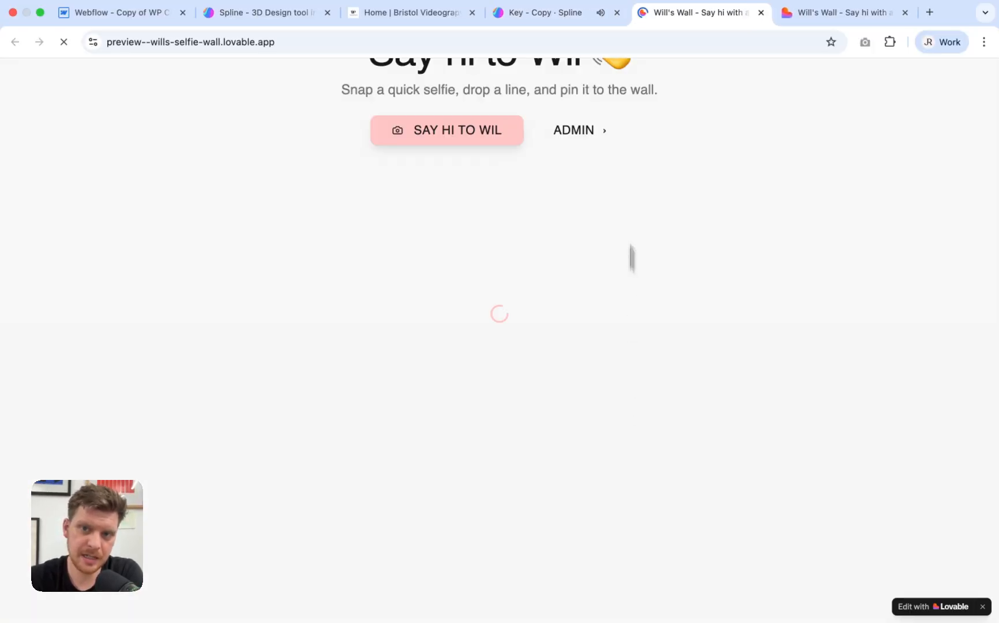
{"action": "left_click", "coordinate": [756, 14]}
{"action": "left_click", "coordinate": [758, 14]}
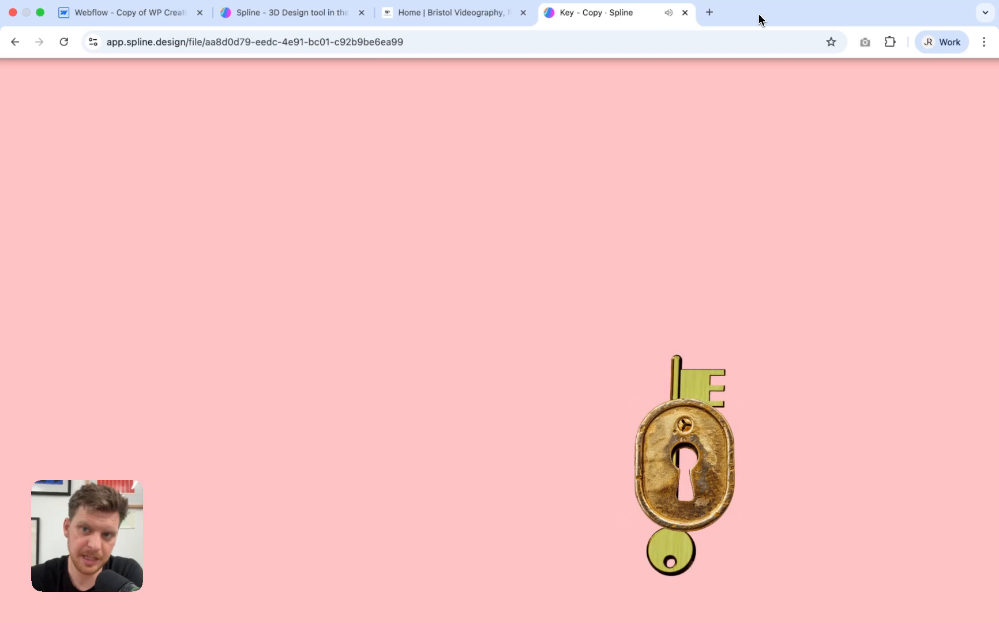
{"action": "left_click", "coordinate": [541, 25]}
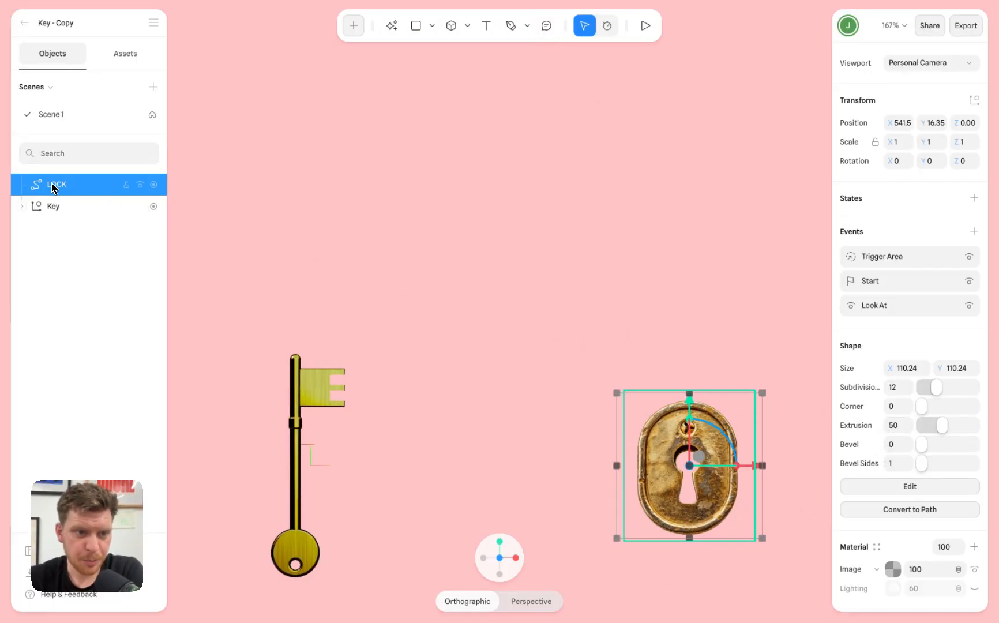
Step: Compare the events on the Key and LOCK objects, and review the LOCK's Look At settings
{"action": "left_click", "coordinate": [53, 207]}
{"action": "left_click", "coordinate": [62, 189]}
{"action": "left_click", "coordinate": [63, 207]}
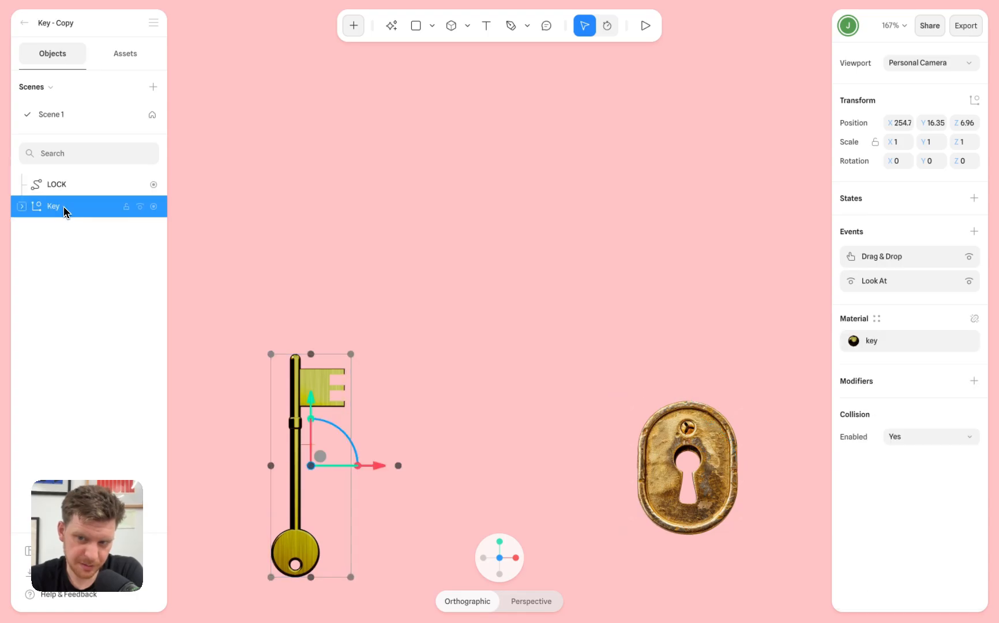
{"action": "left_click", "coordinate": [64, 187]}
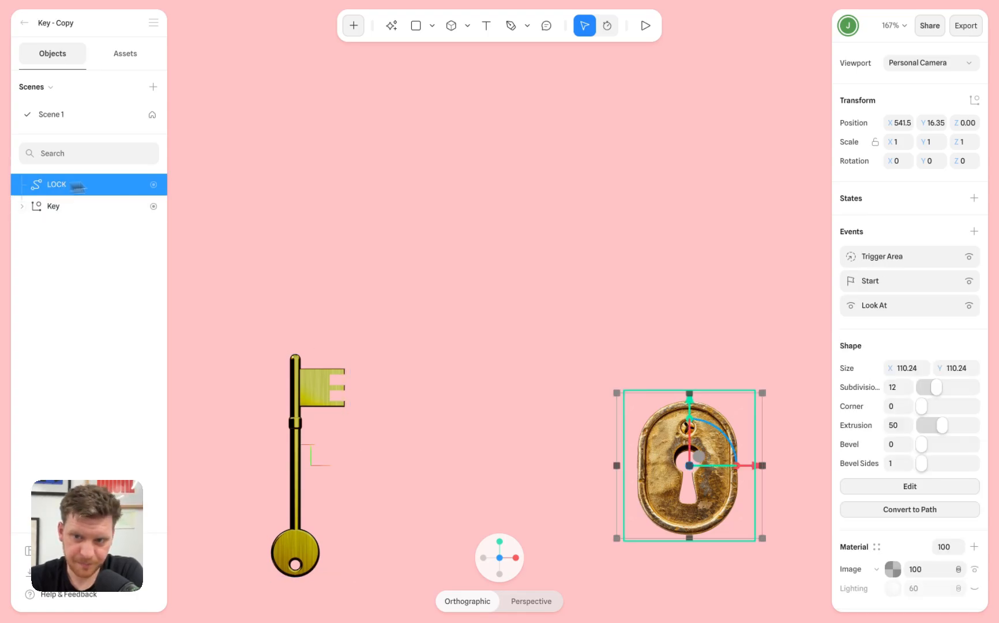
{"action": "left_click", "coordinate": [879, 306]}
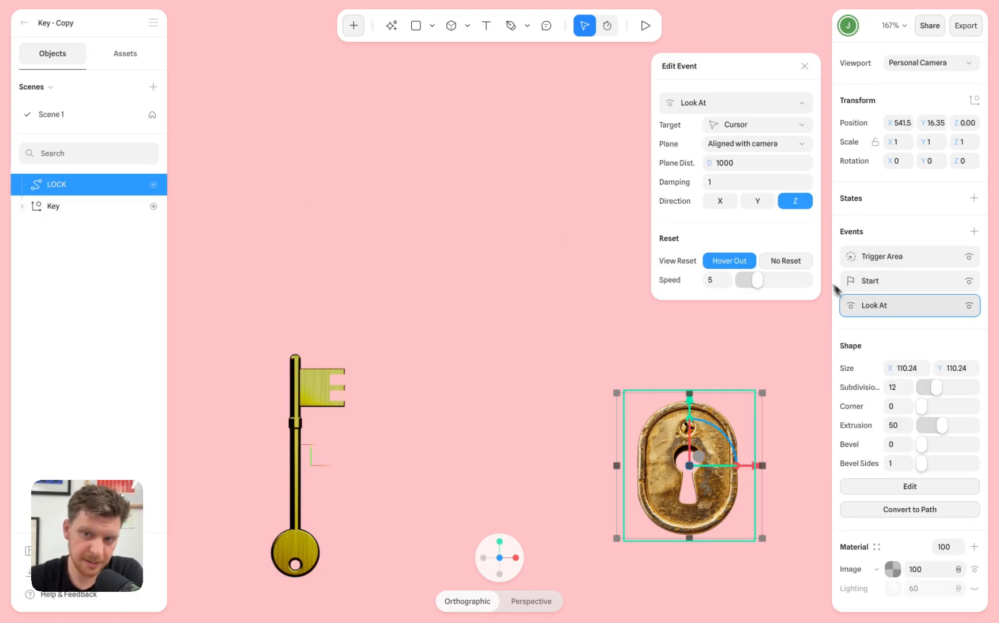
{"action": "left_click", "coordinate": [804, 65]}
Step: Review the Sound action settings of the LOCK's Start event and close them
{"action": "left_click", "coordinate": [895, 282]}
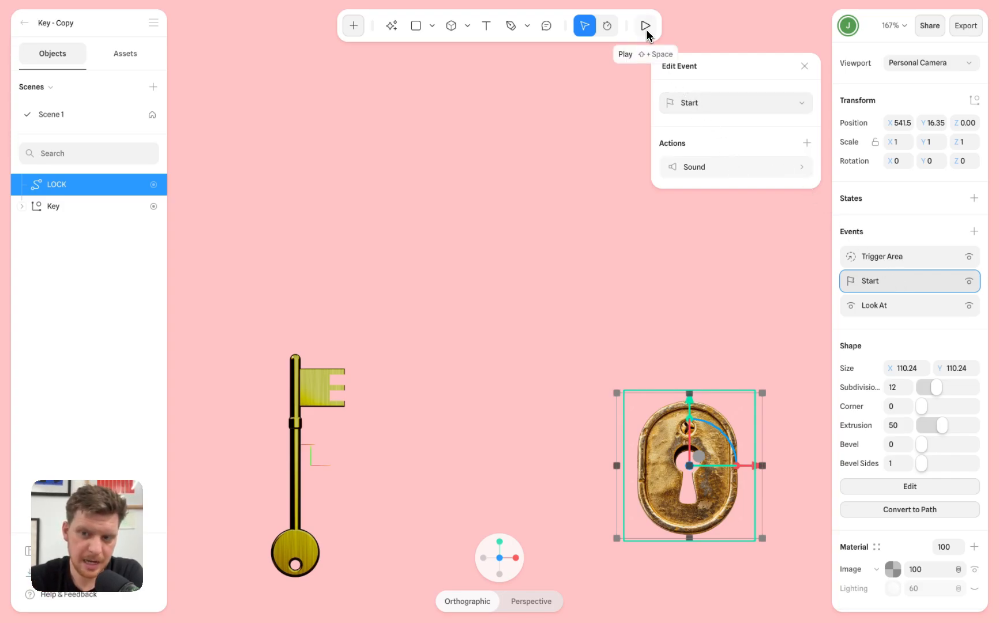
{"action": "left_click", "coordinate": [768, 175]}
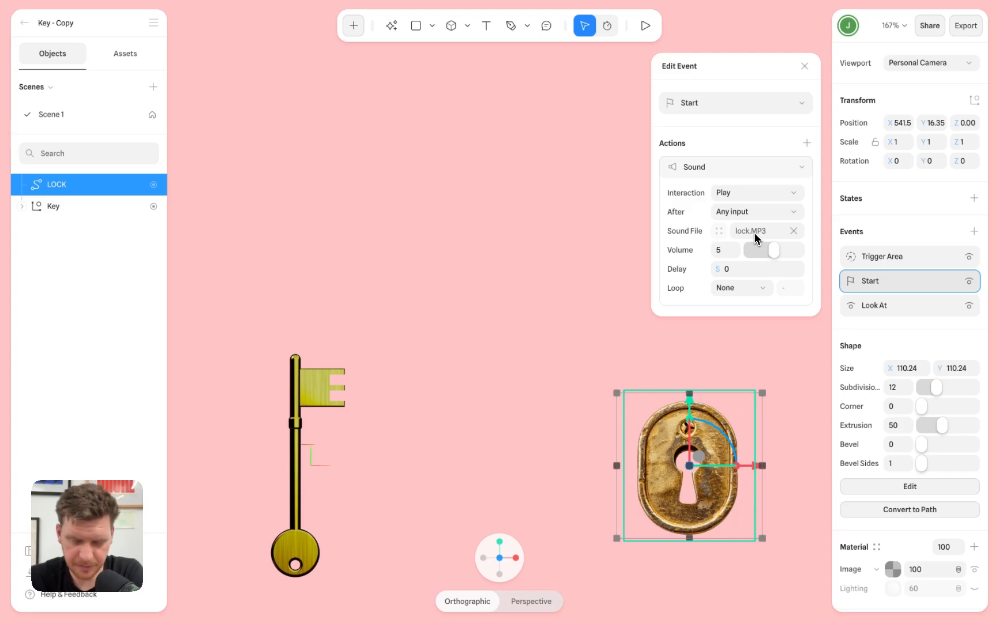
{"action": "left_click", "coordinate": [805, 67]}
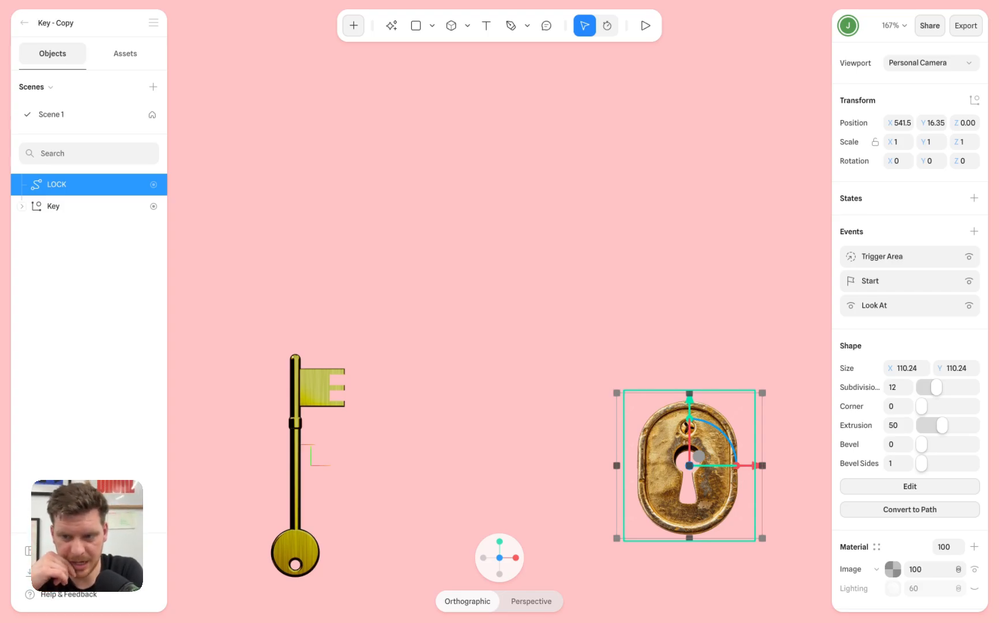
Step: Preview the scene by moving the key onto the lock, close the page it opens, and exit the preview
{"action": "left_click", "coordinate": [645, 26]}
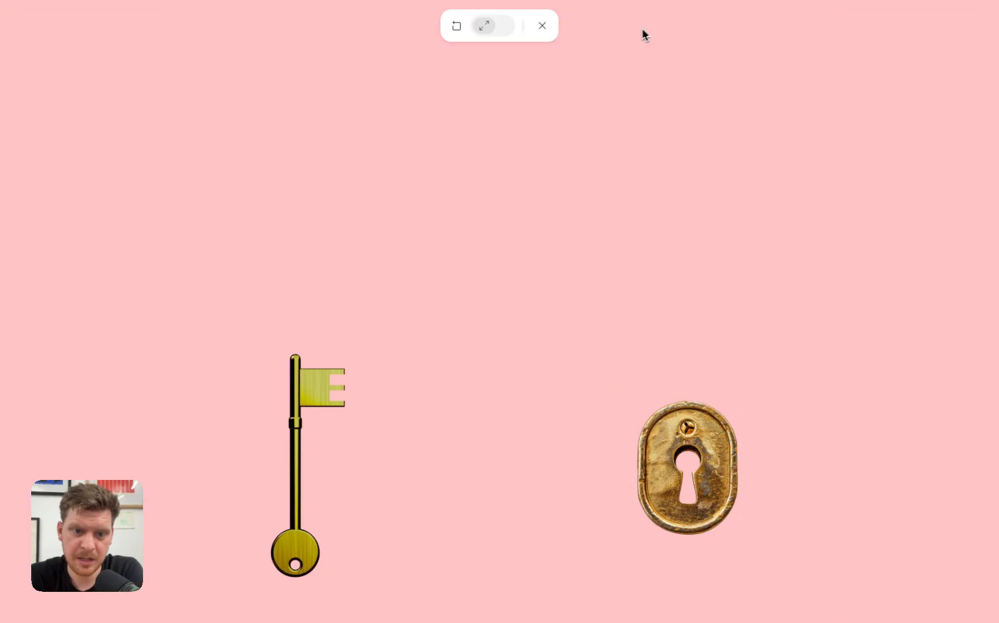
{"action": "left_click_drag", "start_coordinate": [301, 379], "coordinate": [635, 379]}
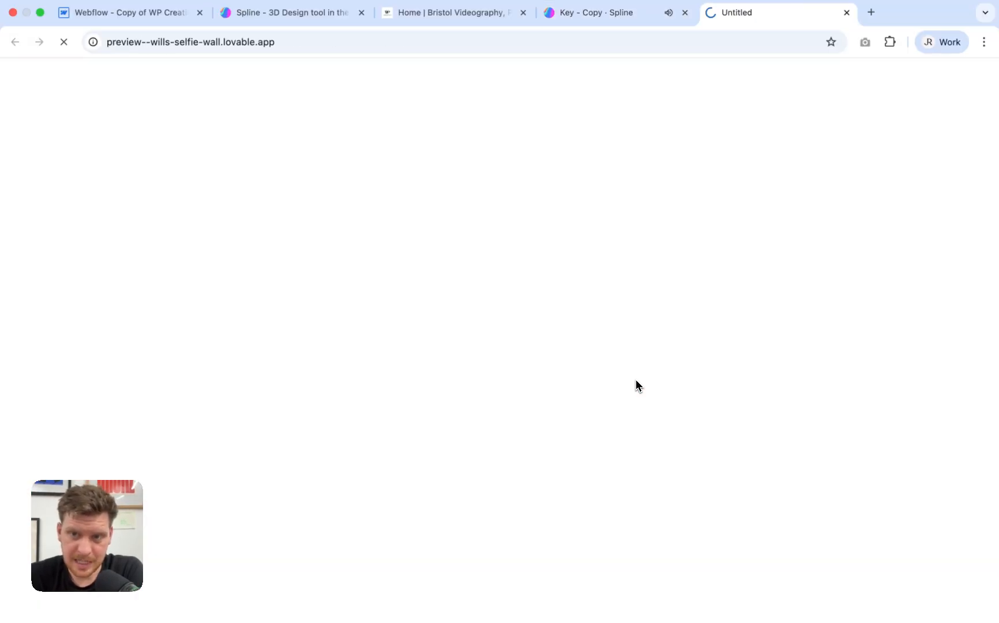
{"action": "mouse_move", "coordinate": [727, 19]}
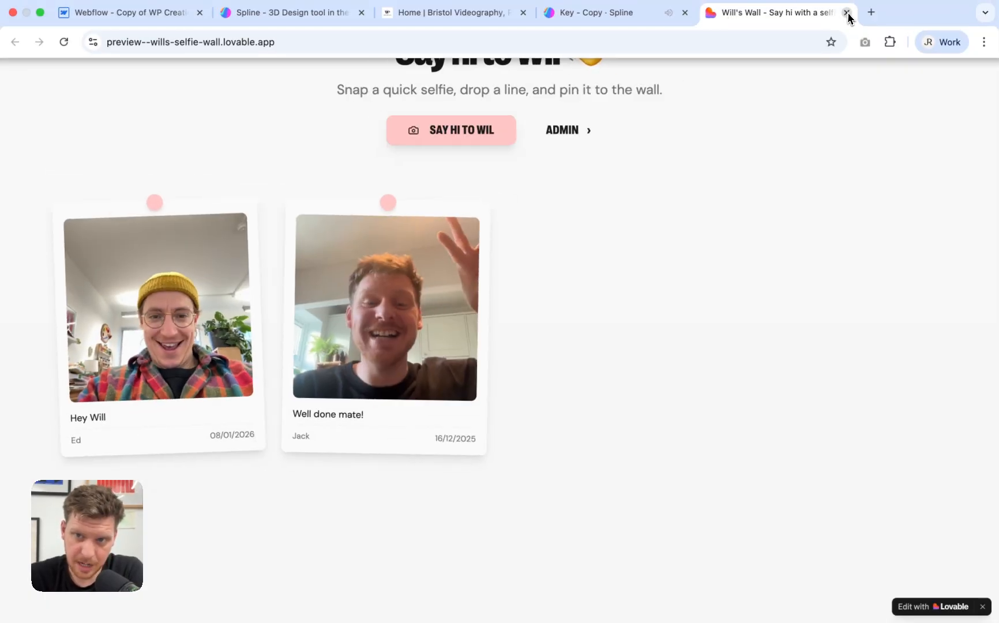
{"action": "left_click", "coordinate": [847, 14]}
{"action": "left_click", "coordinate": [846, 13]}
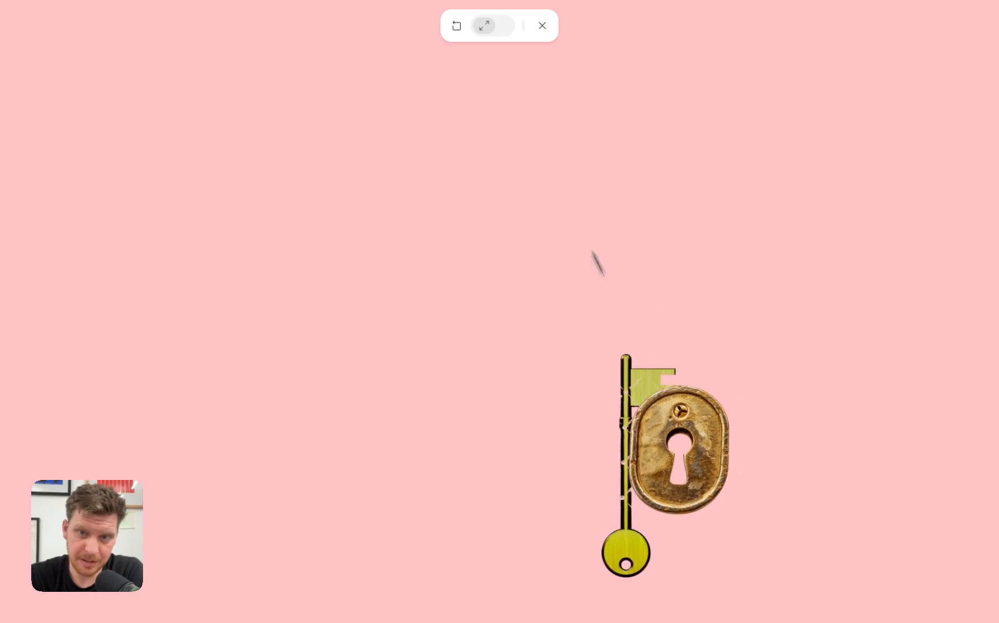
{"action": "left_click", "coordinate": [551, 27]}
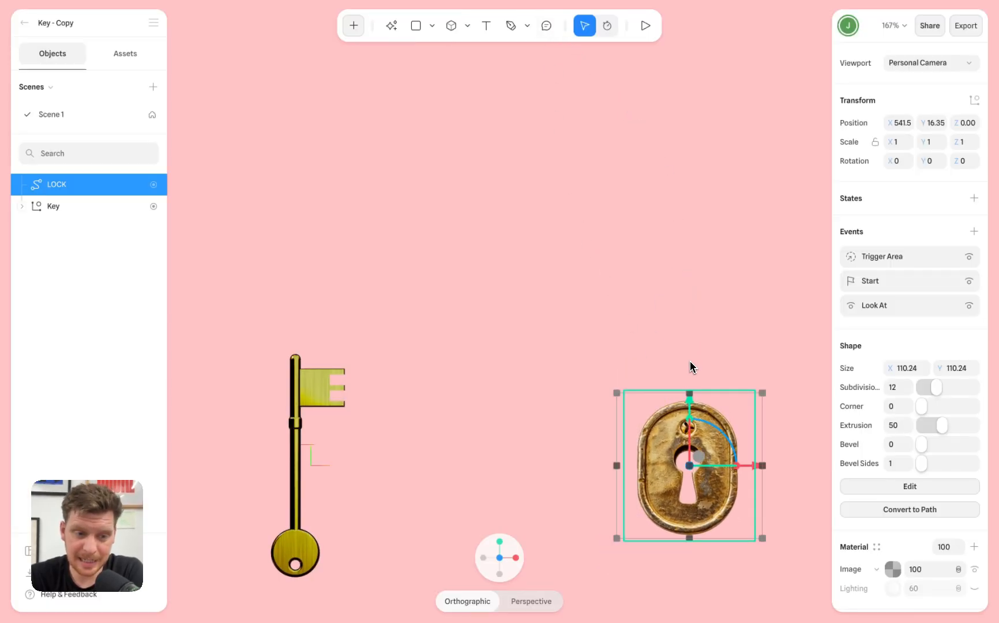
Step: Open Lovable in a new browser tab and go to the first prompt of the selfie wall project
{"action": "mouse_move", "coordinate": [747, 26]}
{"action": "left_click", "coordinate": [710, 13]}
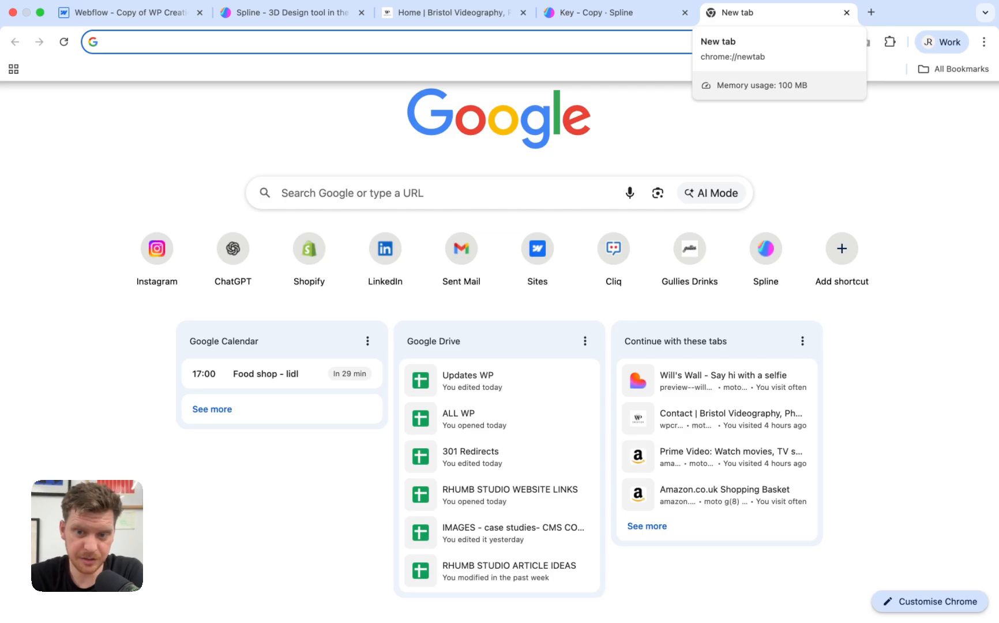
{"action": "type", "text": "lovable"}
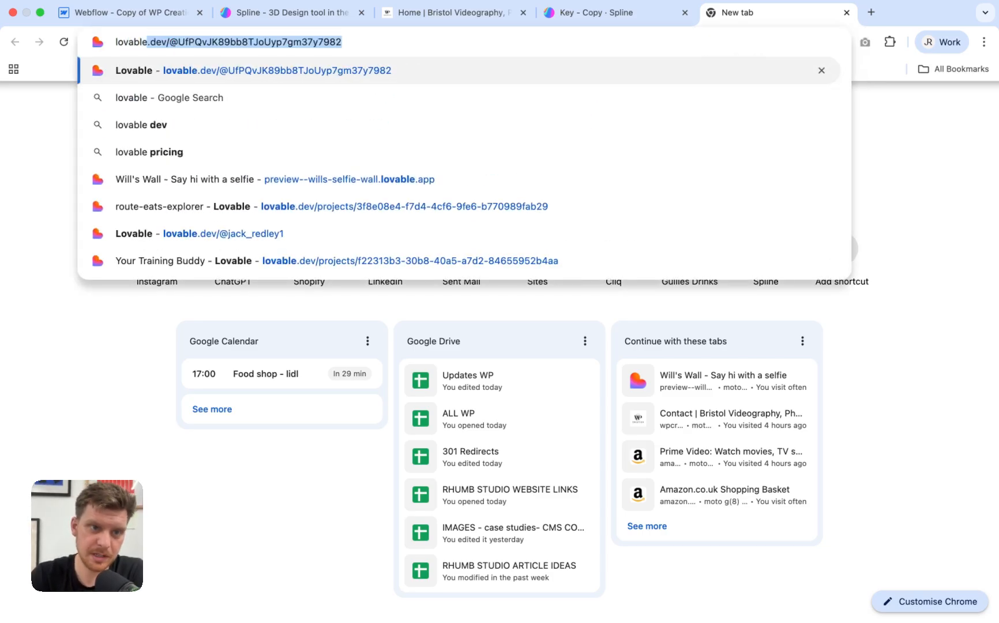
{"action": "key", "text": "Return"}
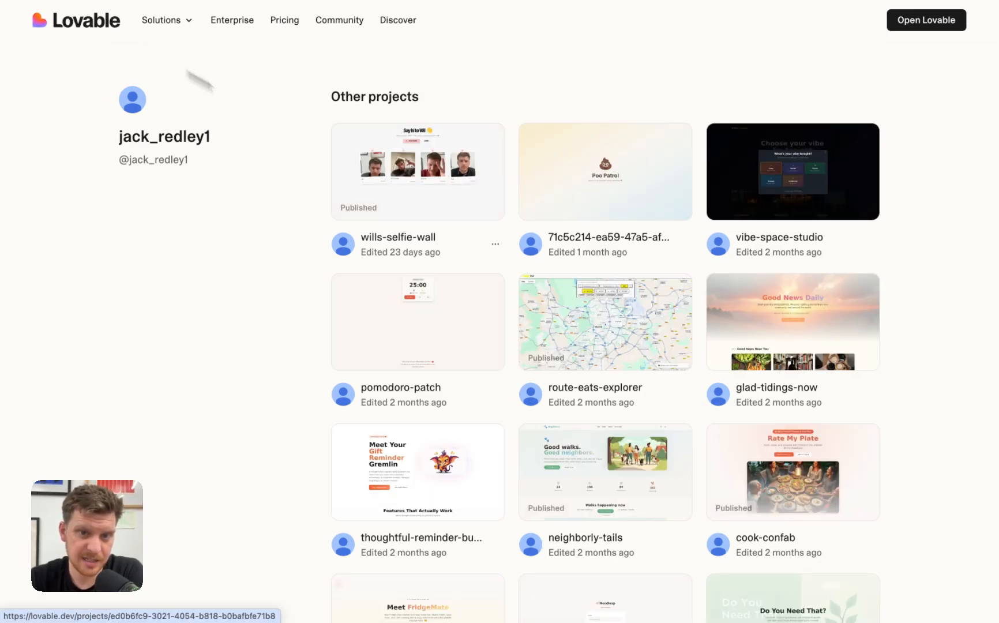
{"action": "left_click", "coordinate": [450, 195]}
{"action": "scroll", "coordinate": [224, 115], "scroll_direction": "up", "scroll_amount": 20}
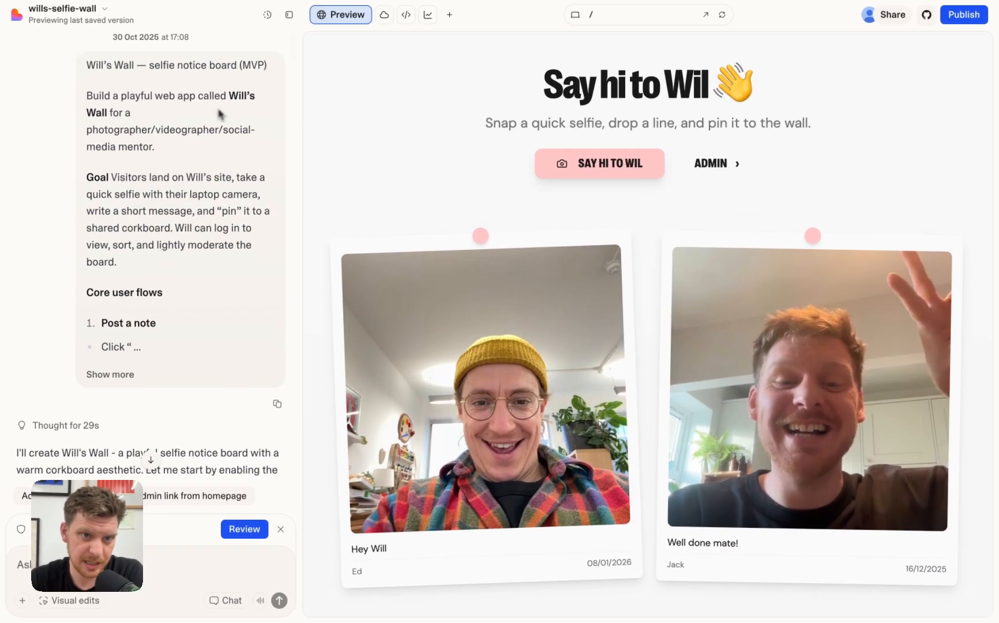
Step: Expand the selfie notice board prompt and review its goal and core user flows
{"action": "triple_click", "coordinate": [92, 75]}
{"action": "left_click_drag", "start_coordinate": [93, 75], "coordinate": [170, 347]}
{"action": "left_click", "coordinate": [118, 374]}
{"action": "scroll", "coordinate": [130, 380], "scroll_direction": "down", "scroll_amount": 3}
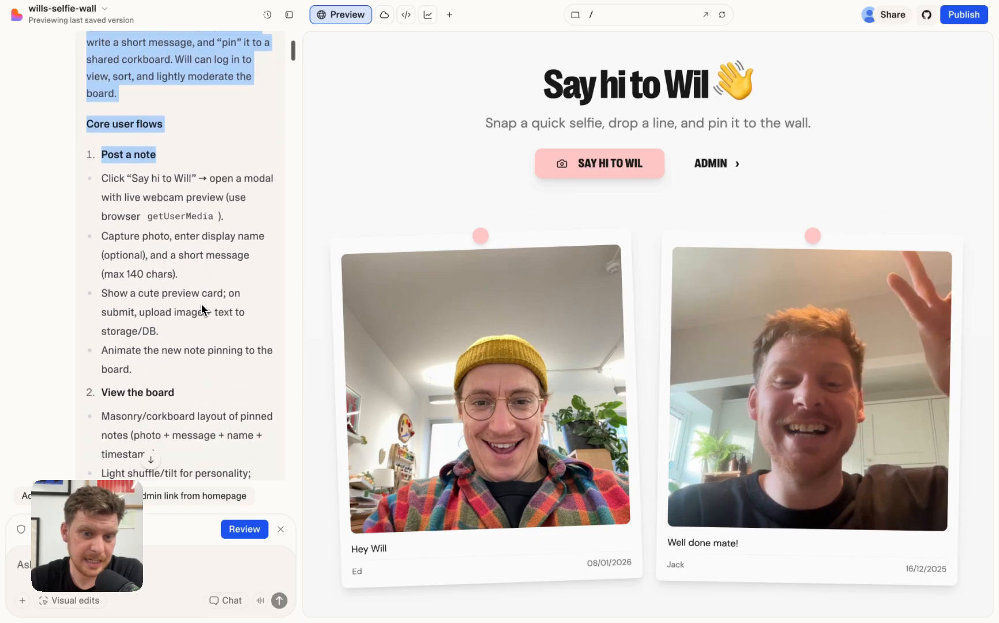
{"action": "scroll", "coordinate": [147, 453], "scroll_direction": "up", "scroll_amount": 3}
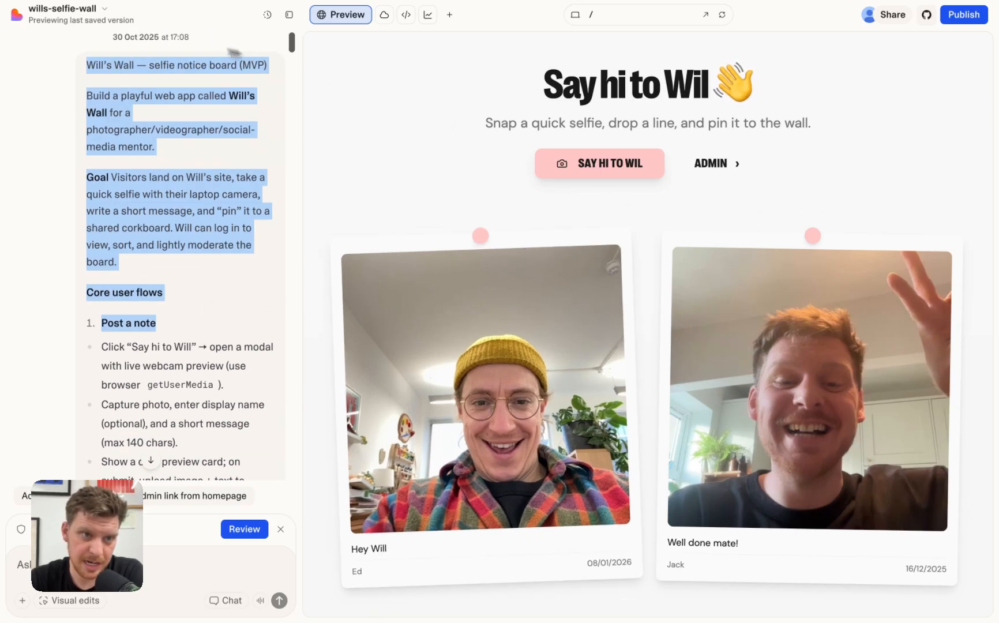
Step: Return to the Lovable home page, look over its prompt box and project list, and close the page
{"action": "left_click", "coordinate": [17, 16]}
{"action": "left_click", "coordinate": [31, 45]}
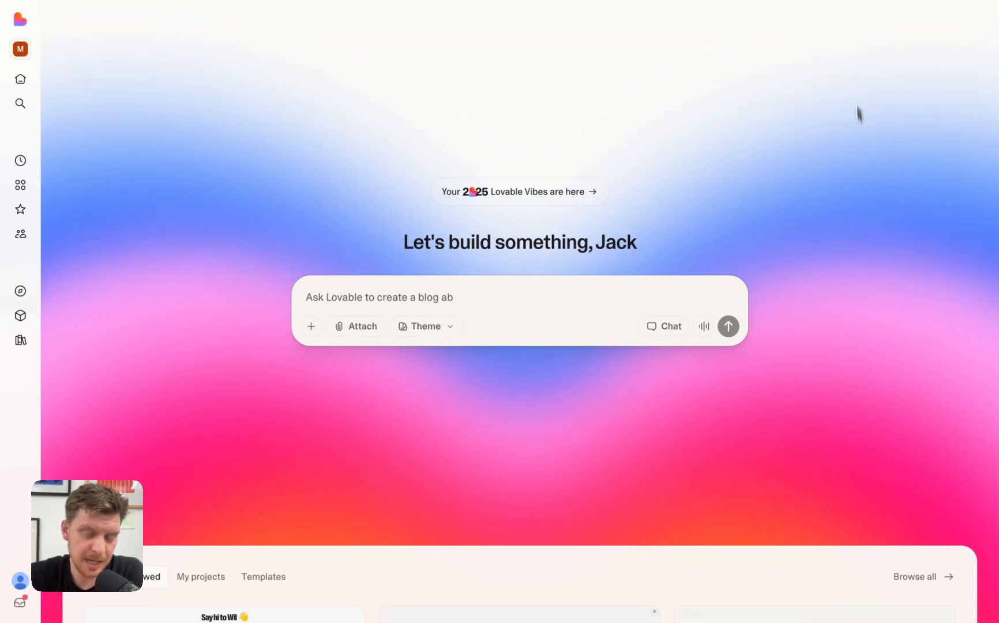
{"action": "scroll", "coordinate": [916, 330], "scroll_direction": "down", "scroll_amount": 10}
{"action": "scroll", "coordinate": [920, 339], "scroll_direction": "up", "scroll_amount": 10}
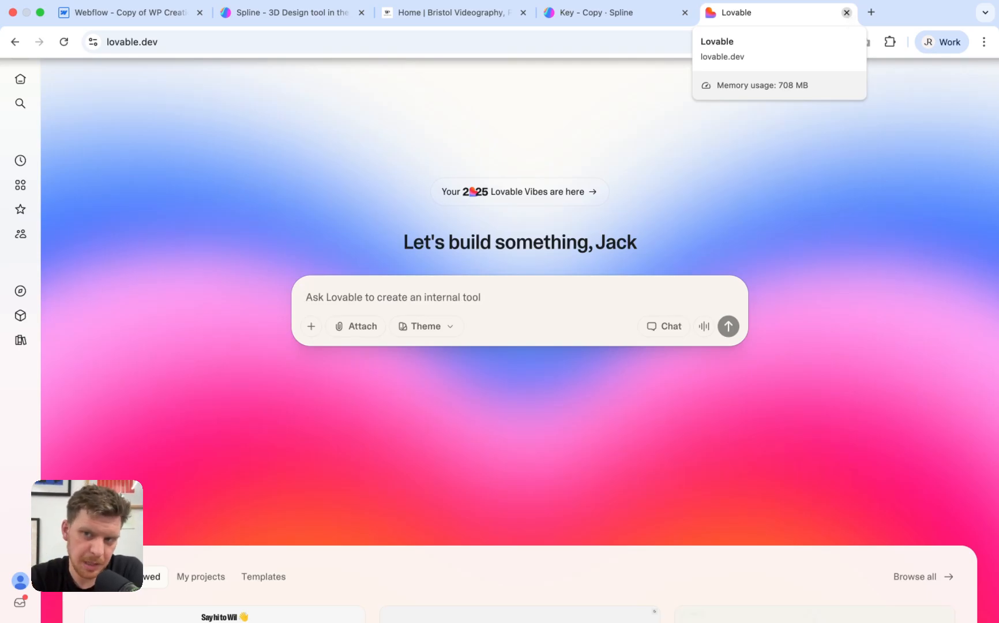
{"action": "left_click", "coordinate": [846, 13]}
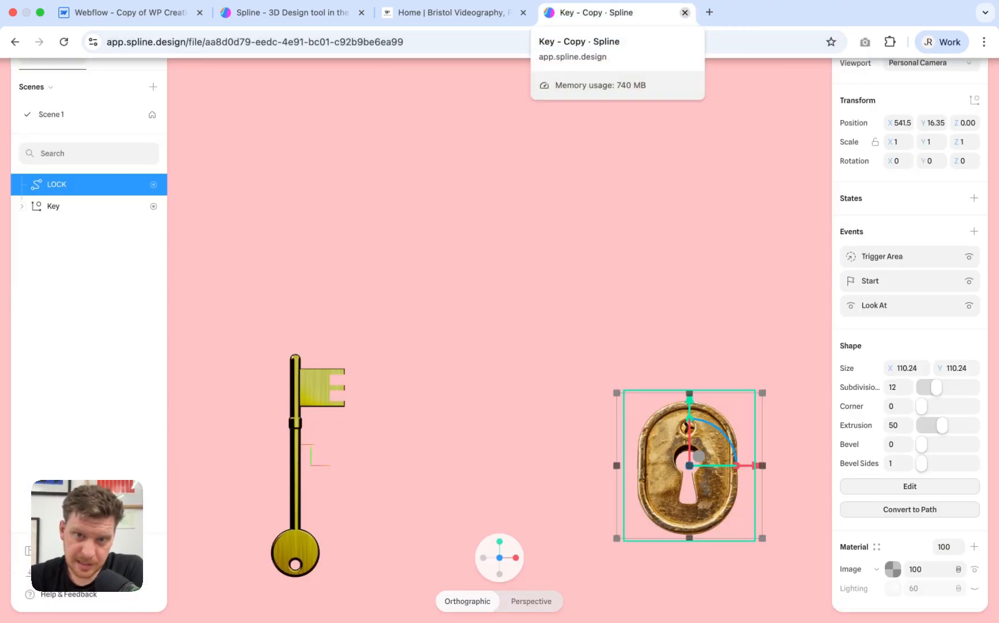
Step: Briefly preview the key and lock scene, and copy its Viewer link from the export options
{"action": "left_click", "coordinate": [645, 27]}
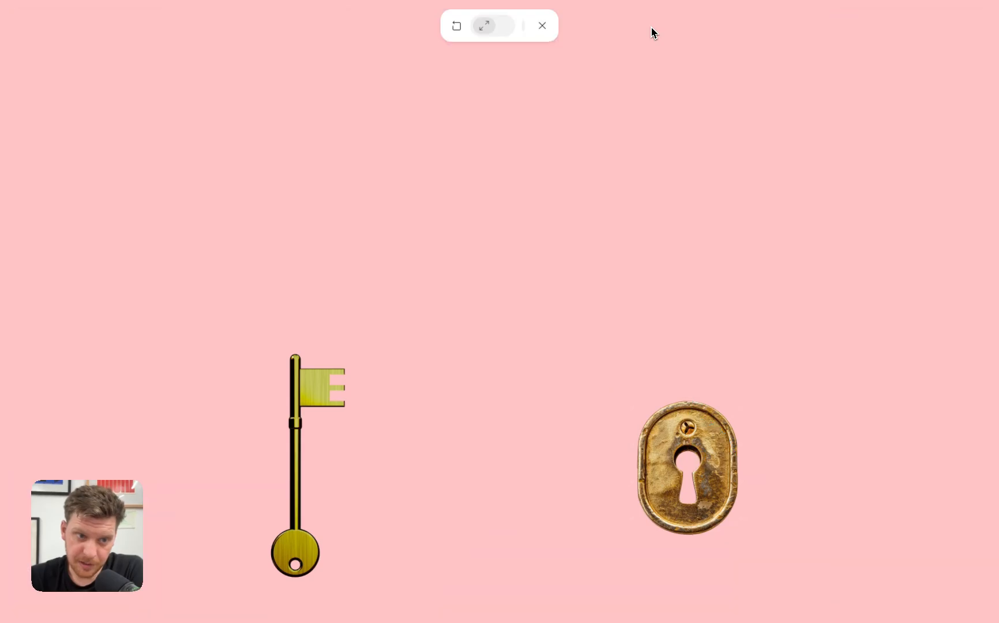
{"action": "left_click", "coordinate": [541, 25]}
{"action": "left_click", "coordinate": [965, 25]}
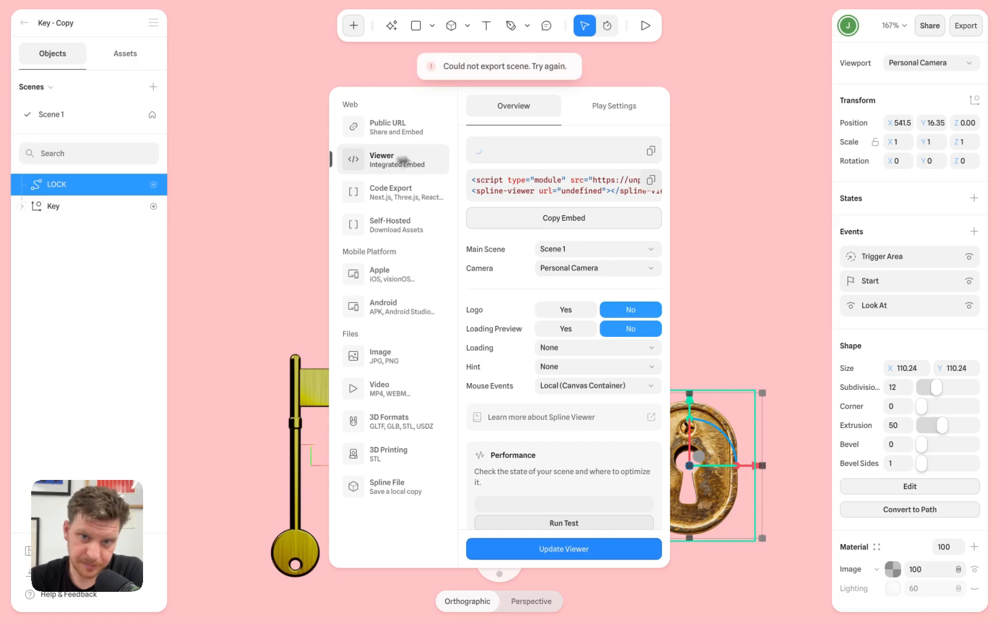
{"action": "left_click", "coordinate": [651, 155]}
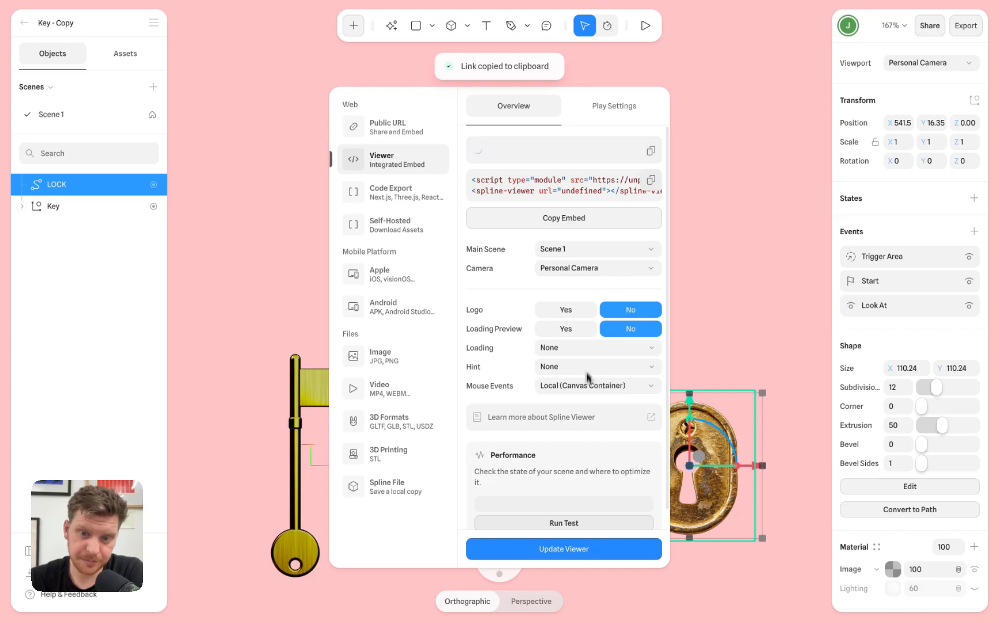
Step: Switch to the WP Creation project in Webflow and open the footer_component for editing
{"action": "mouse_move", "coordinate": [504, 2]}
{"action": "left_click", "coordinate": [167, 16]}
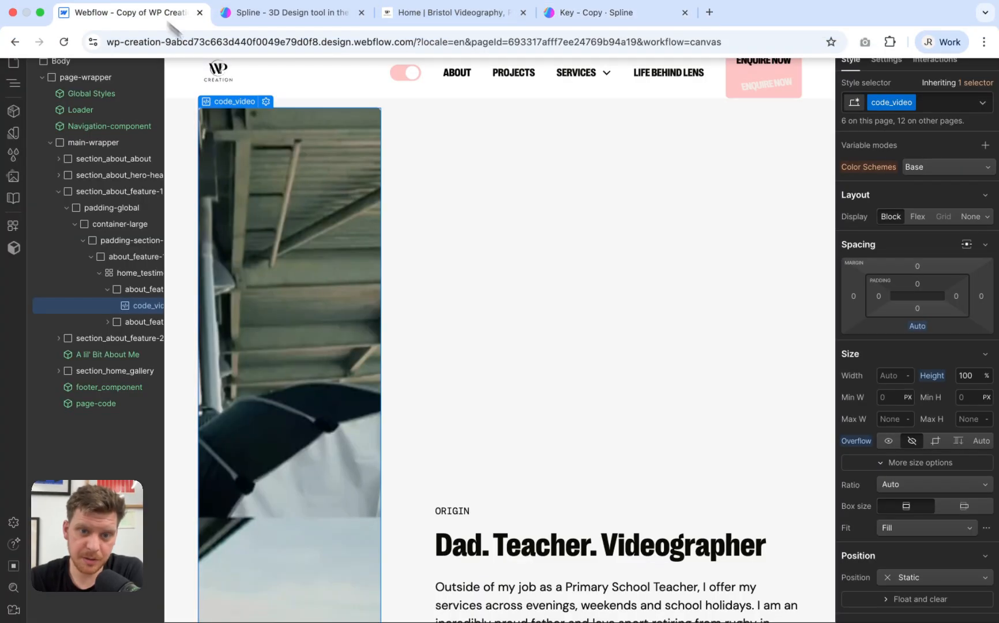
{"action": "left_click", "coordinate": [75, 391]}
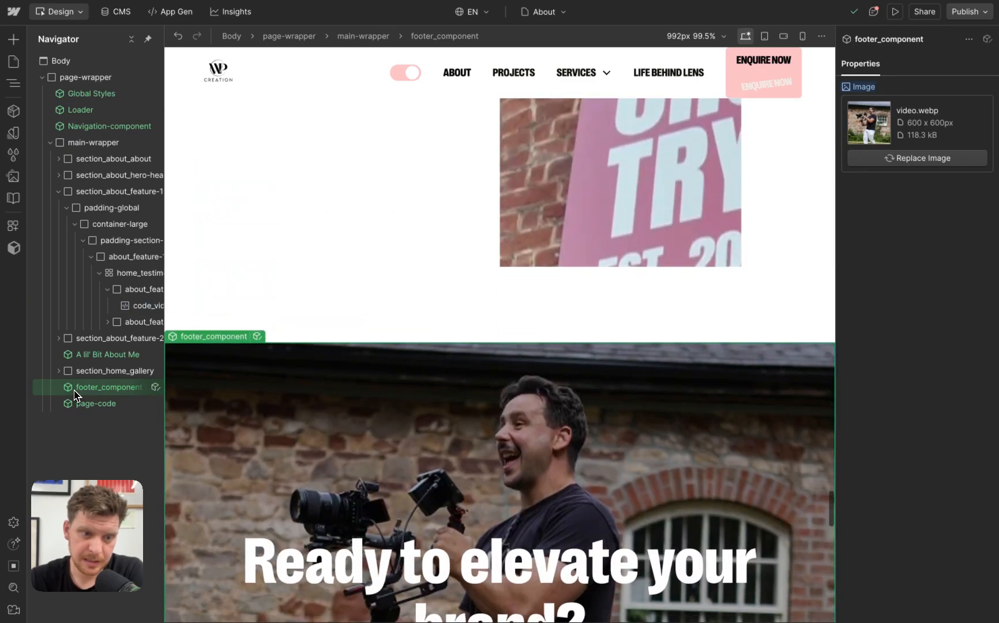
{"action": "double_click", "coordinate": [75, 395]}
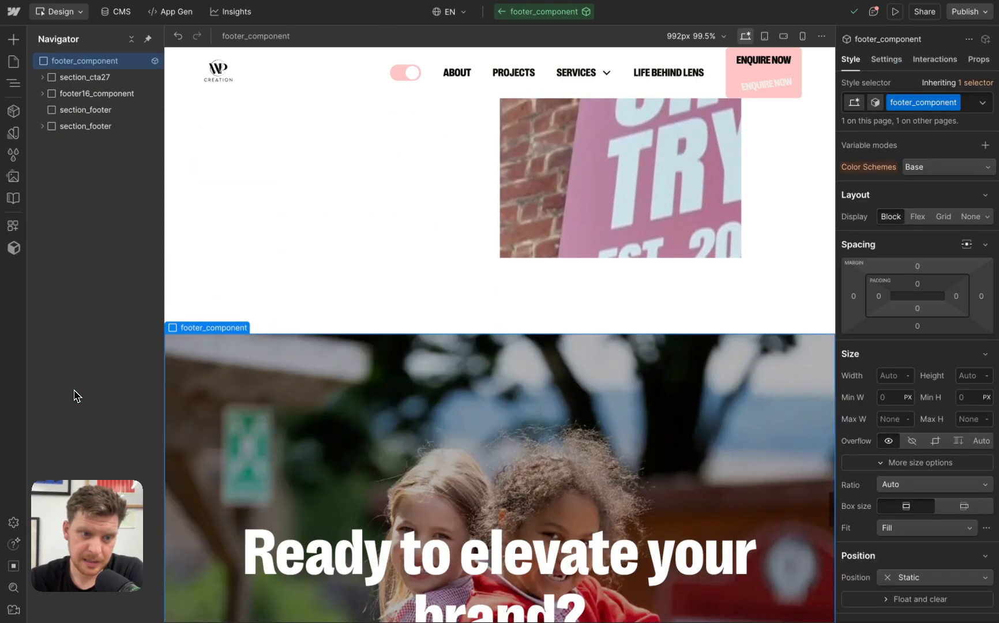
Step: Expand the lower section_footer, select its spline-scene element, and review its style settings
{"action": "left_click", "coordinate": [49, 110]}
{"action": "left_click", "coordinate": [43, 127]}
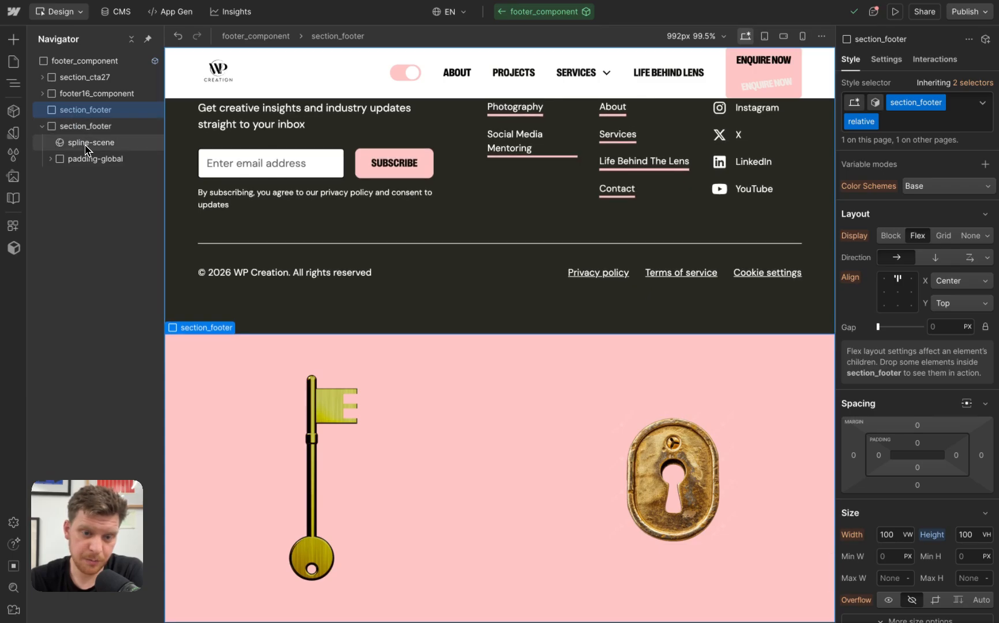
{"action": "left_click", "coordinate": [87, 142]}
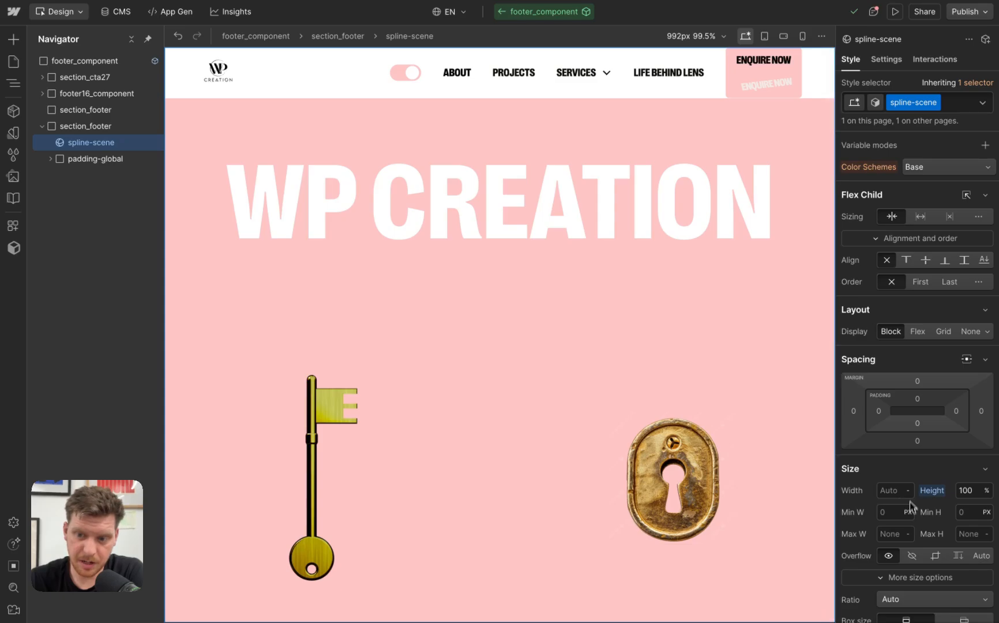
{"action": "scroll", "coordinate": [899, 381], "scroll_direction": "down", "scroll_amount": 4}
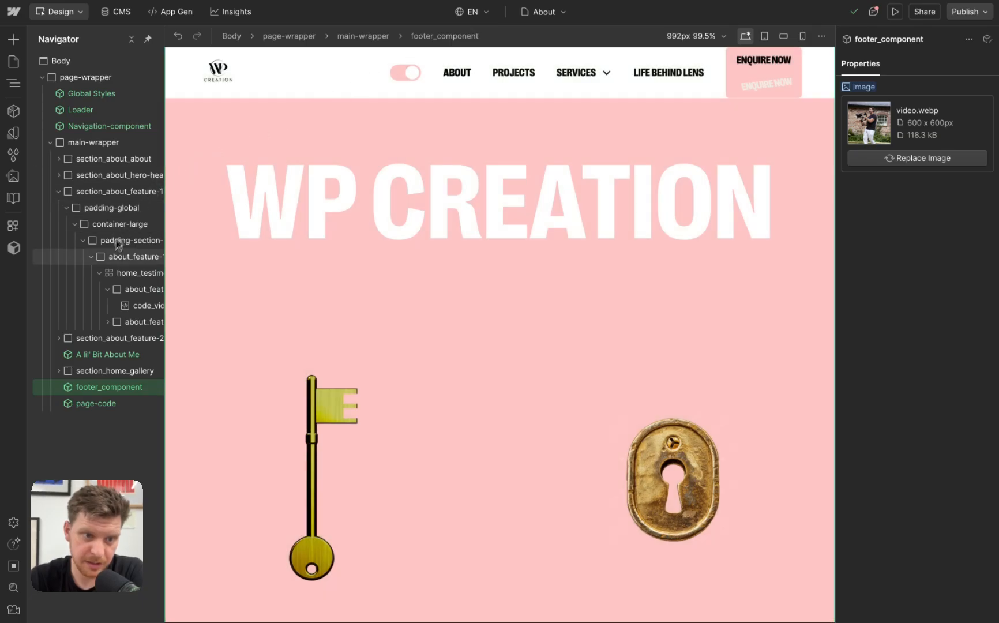
Step: Collapse section_about_feature-1 in the page structure, select it, and review its position and typography styles
{"action": "left_click", "coordinate": [59, 191]}
{"action": "left_click", "coordinate": [87, 192]}
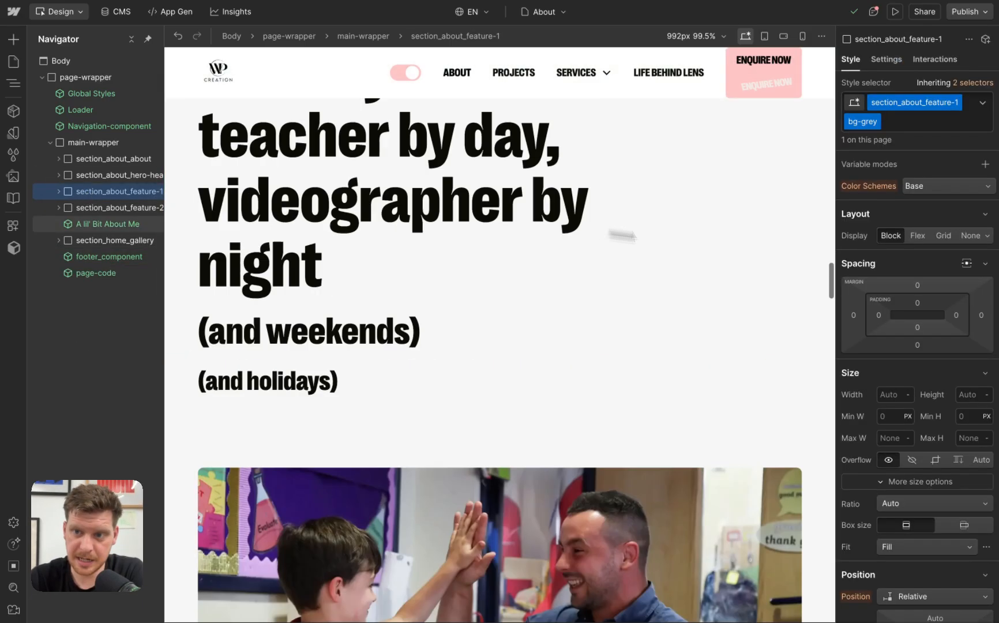
{"action": "scroll", "coordinate": [942, 331], "scroll_direction": "down", "scroll_amount": 3}
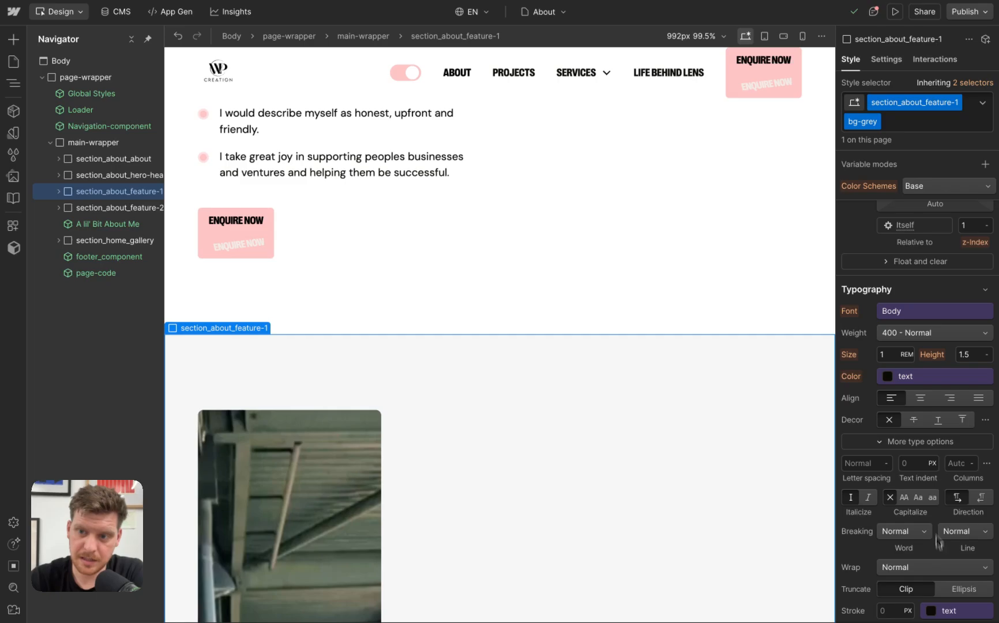
{"action": "scroll", "coordinate": [940, 328], "scroll_direction": "up", "scroll_amount": 3}
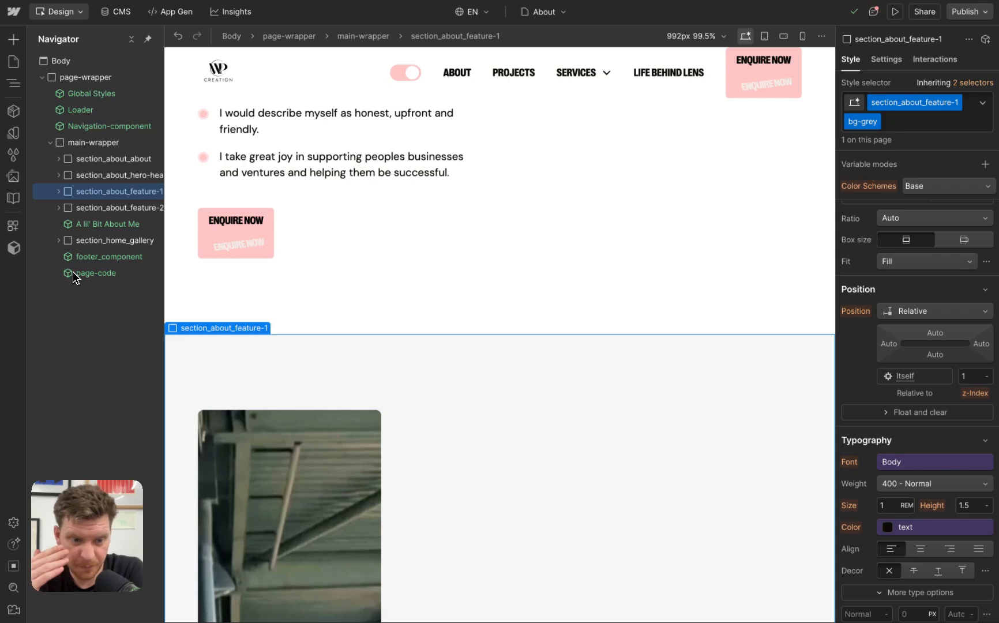
Step: Look through the About page from its hero down to the footer, and open the footer_component for editing
{"action": "scroll", "coordinate": [194, 246], "scroll_direction": "up", "scroll_amount": 10}
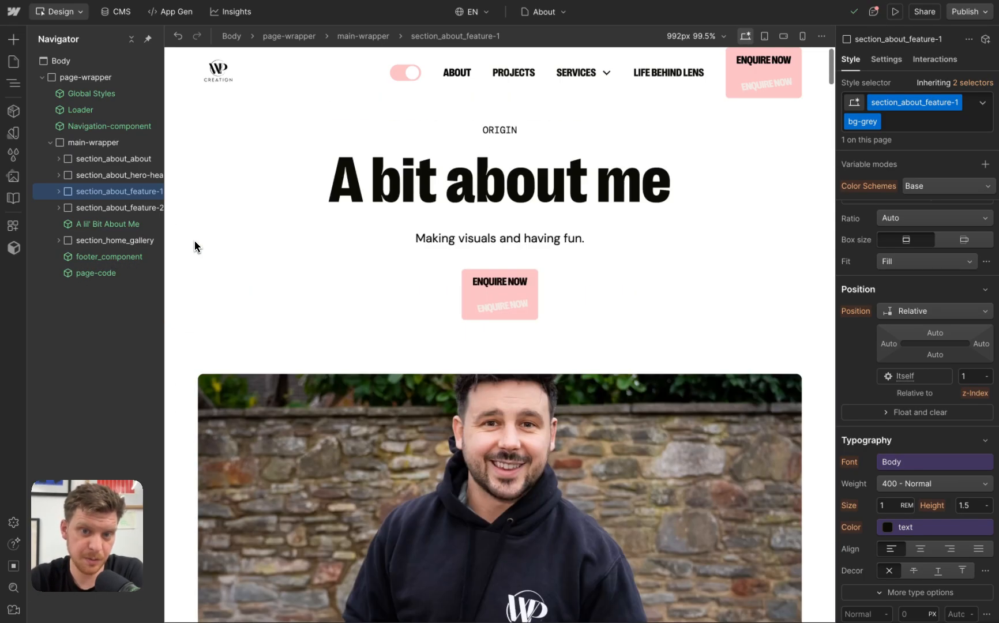
{"action": "scroll", "coordinate": [195, 246], "scroll_direction": "down", "scroll_amount": 20}
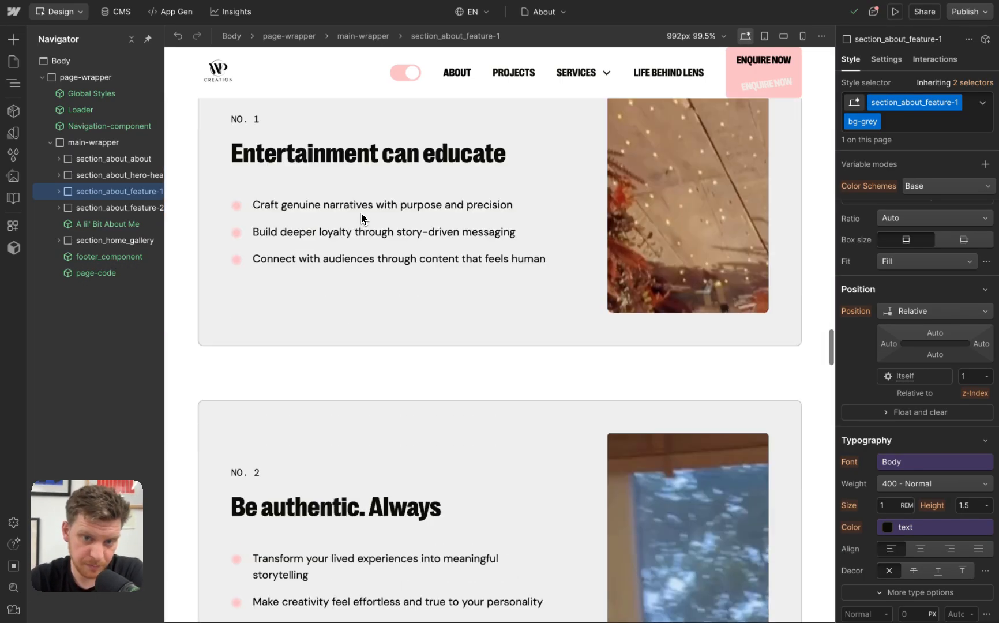
{"action": "scroll", "coordinate": [361, 212], "scroll_direction": "down", "scroll_amount": 10}
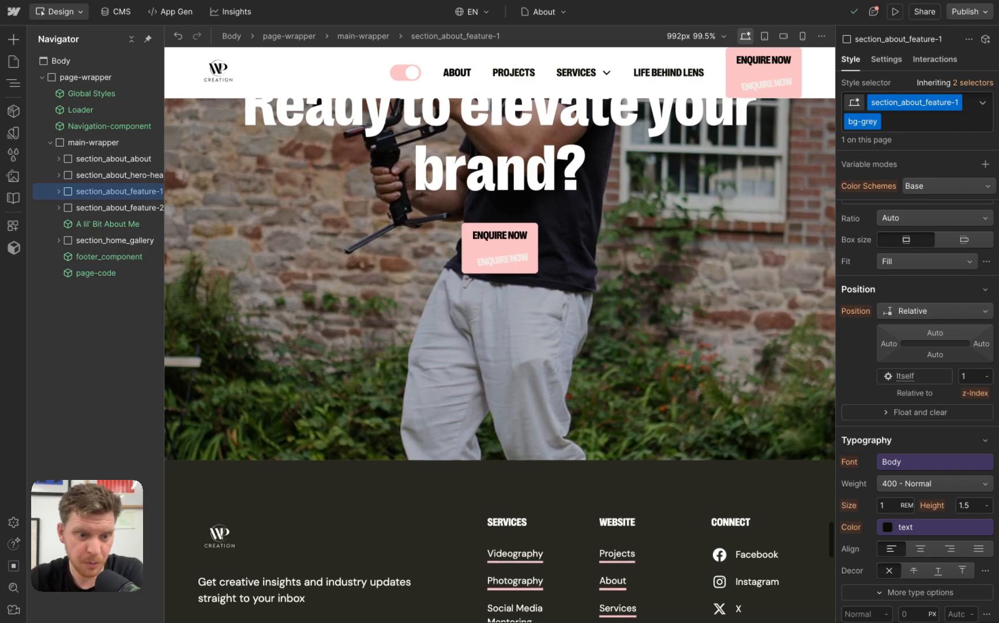
{"action": "double_click", "coordinate": [74, 262]}
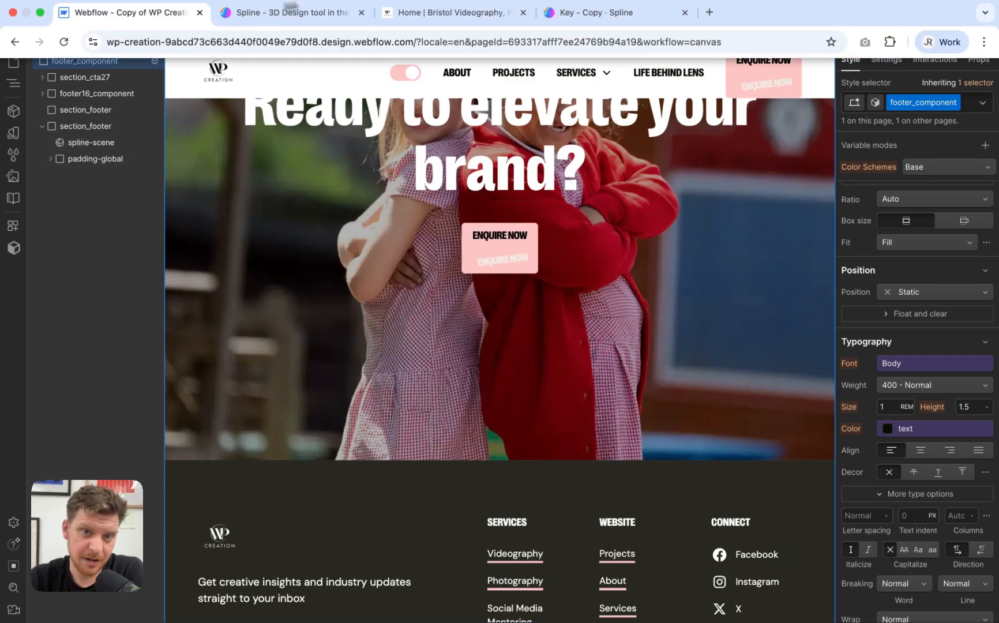
Step: Switch to the live WP Creation home page and examine how the key and lock scene is revealed beneath the footer
{"action": "left_click", "coordinate": [430, 12]}
{"action": "scroll", "coordinate": [421, 168], "scroll_direction": "down", "scroll_amount": 20}
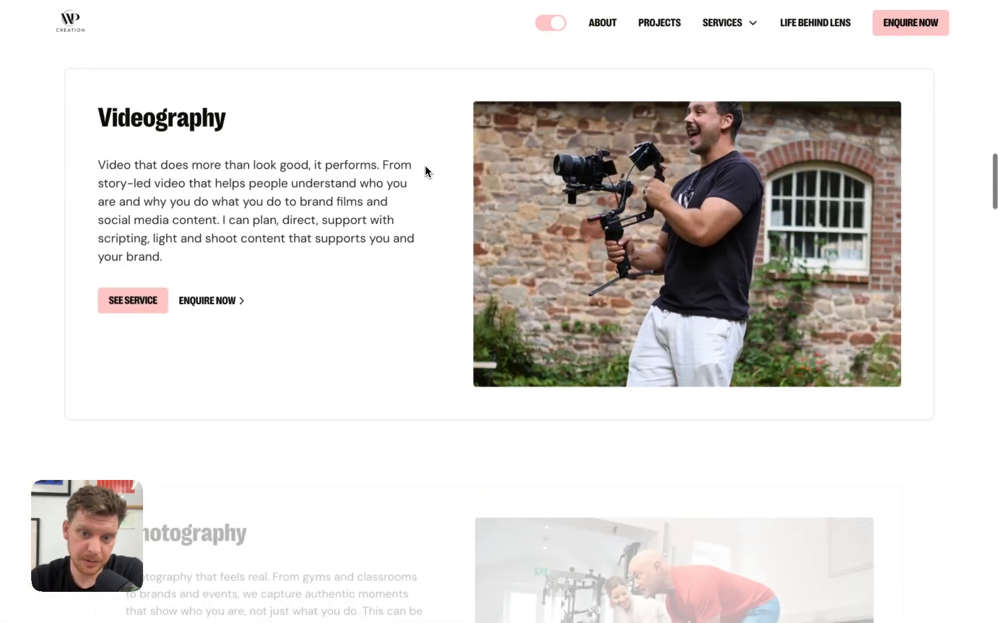
{"action": "scroll", "coordinate": [499, 334], "scroll_direction": "down", "scroll_amount": 20}
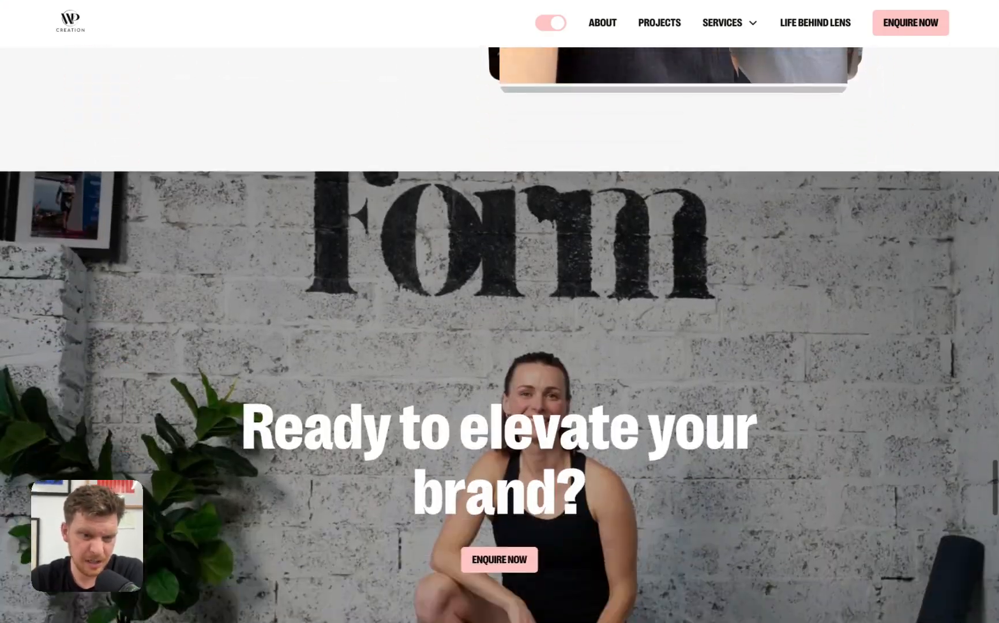
{"action": "scroll", "coordinate": [424, 171], "scroll_direction": "up", "scroll_amount": 10}
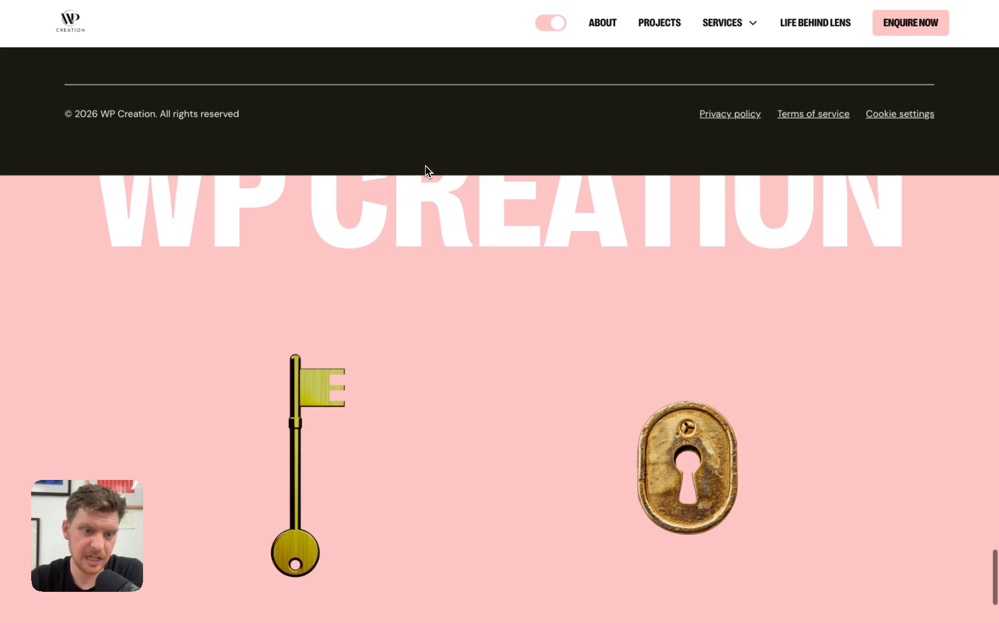
{"action": "scroll", "coordinate": [427, 171], "scroll_direction": "down", "scroll_amount": 6}
{"action": "scroll", "coordinate": [427, 171], "scroll_direction": "down", "scroll_amount": 2}
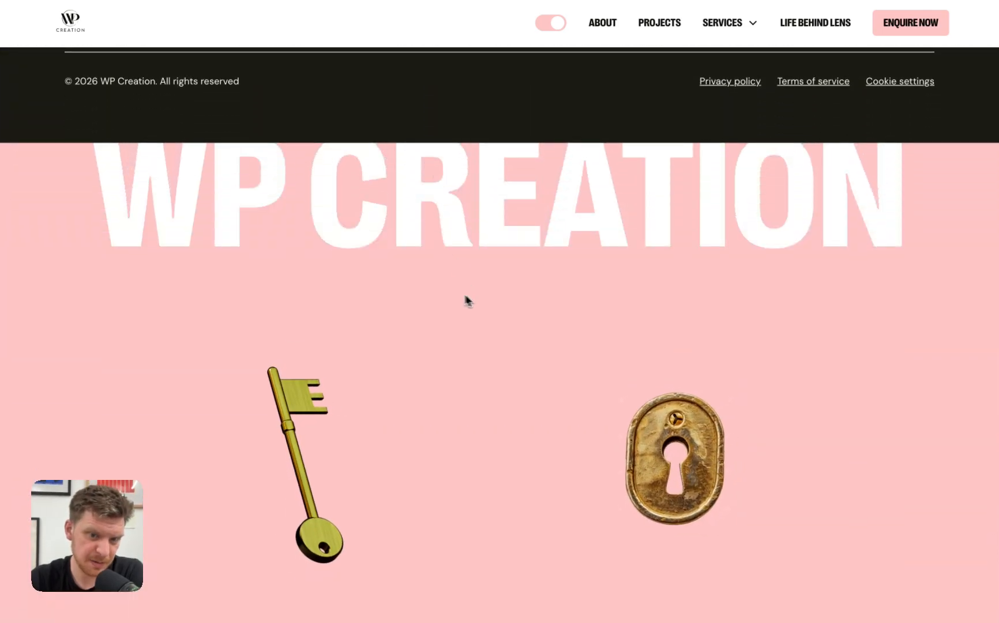
{"action": "scroll", "coordinate": [407, 237], "scroll_direction": "down", "scroll_amount": 2}
{"action": "scroll", "coordinate": [404, 231], "scroll_direction": "up", "scroll_amount": 6}
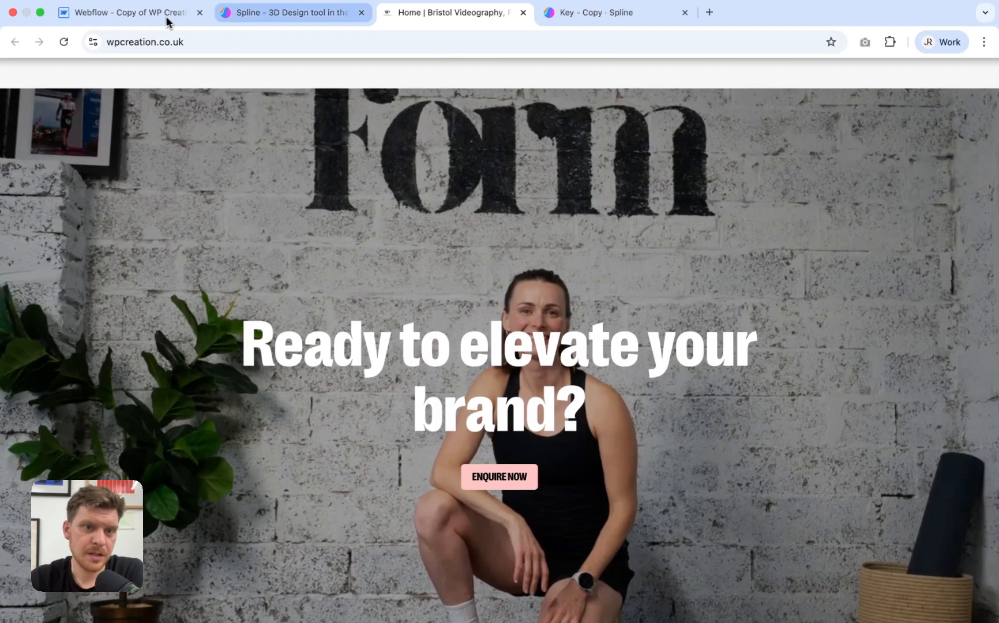
Step: Switch to Webflow and review the size and position styles of spline-scene and its parent section_footer
{"action": "left_click", "coordinate": [167, 17]}
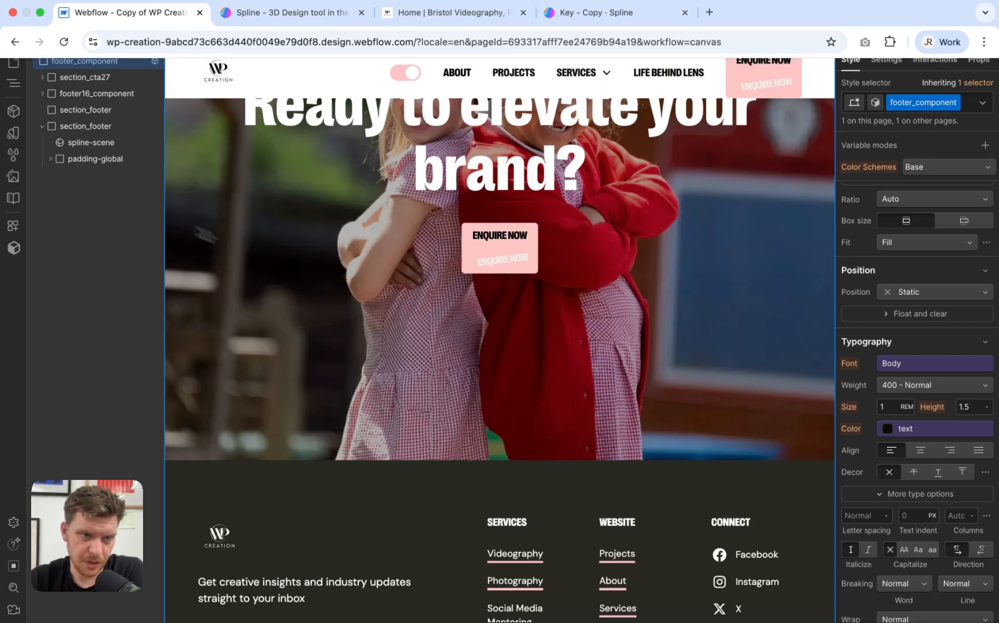
{"action": "left_click", "coordinate": [60, 143]}
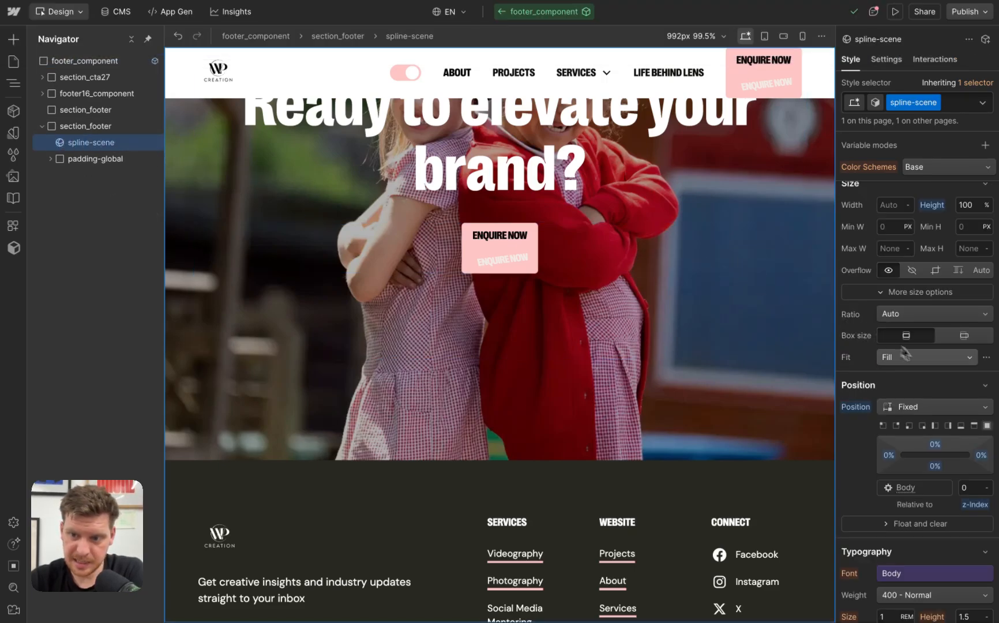
{"action": "scroll", "coordinate": [937, 375], "scroll_direction": "down", "scroll_amount": 3}
{"action": "scroll", "coordinate": [946, 327], "scroll_direction": "up", "scroll_amount": 3}
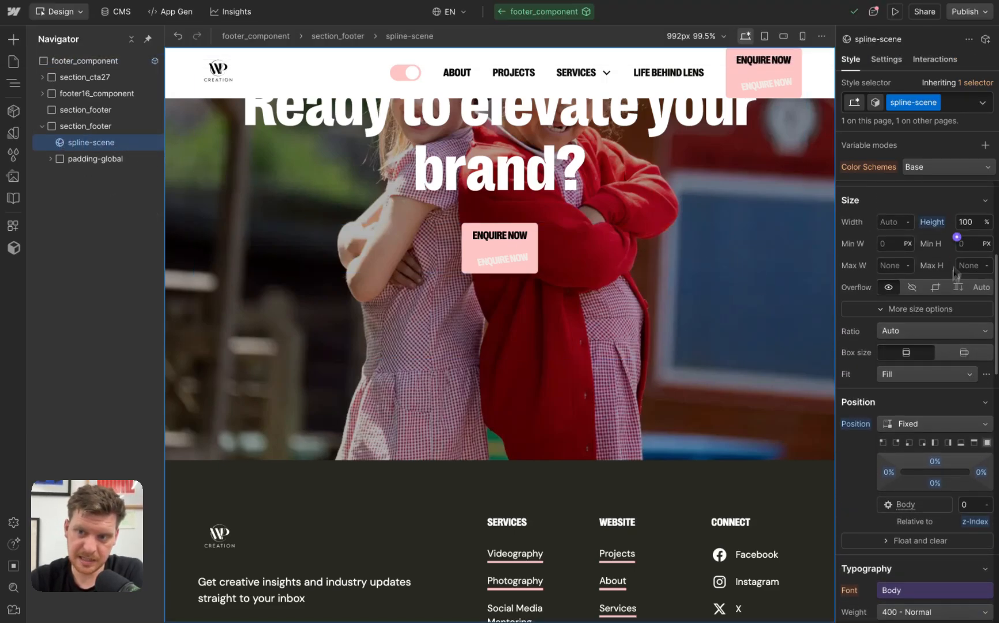
{"action": "left_click", "coordinate": [67, 126]}
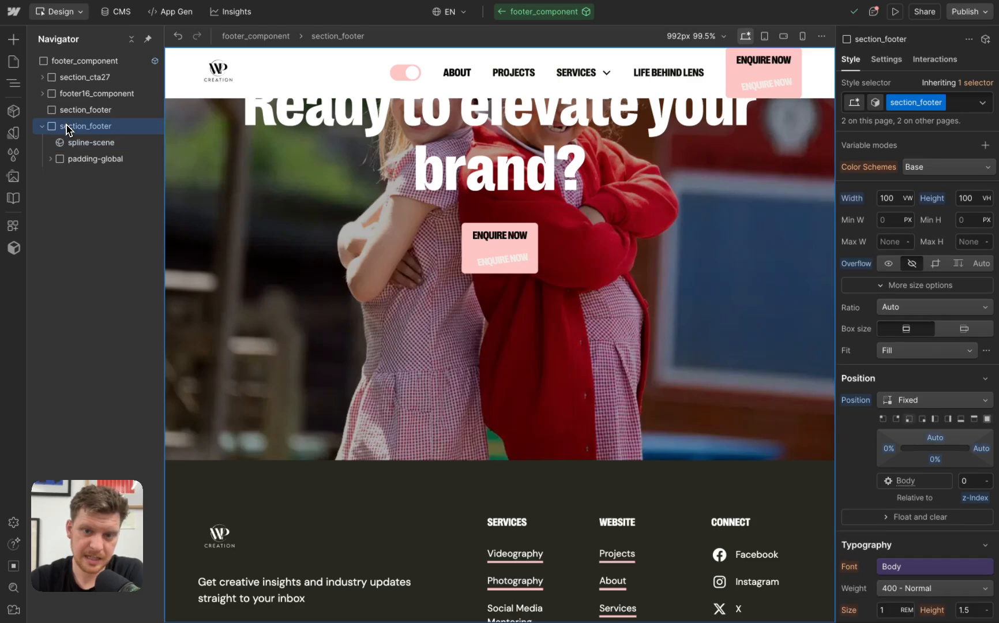
{"action": "scroll", "coordinate": [899, 300], "scroll_direction": "up", "scroll_amount": 1}
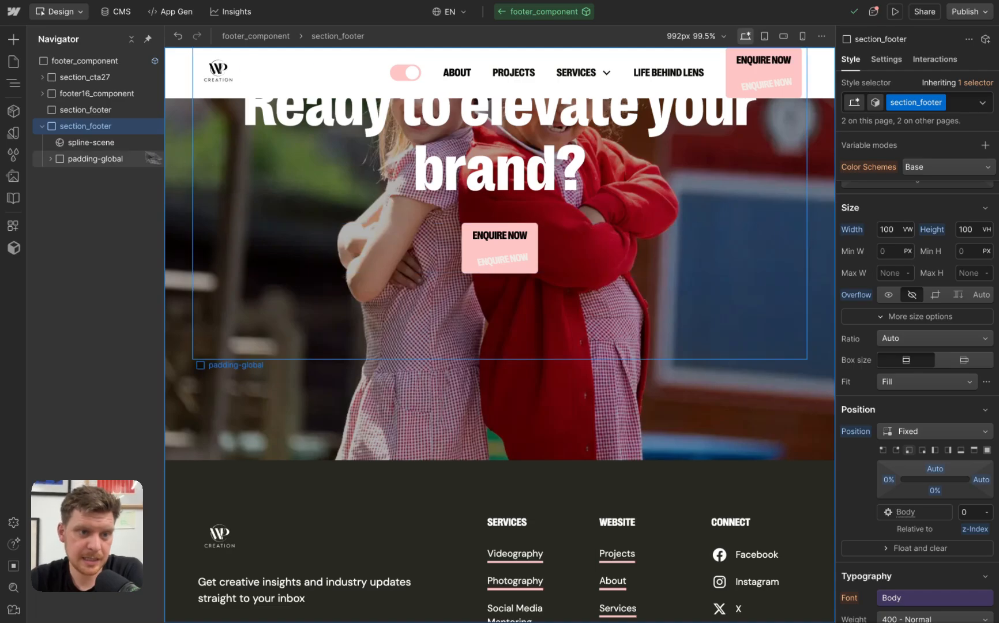
Step: Inspect the spline-scene and the container-large inside padding-global, then collapse padding-global and the lower section_footer
{"action": "left_click", "coordinate": [91, 143]}
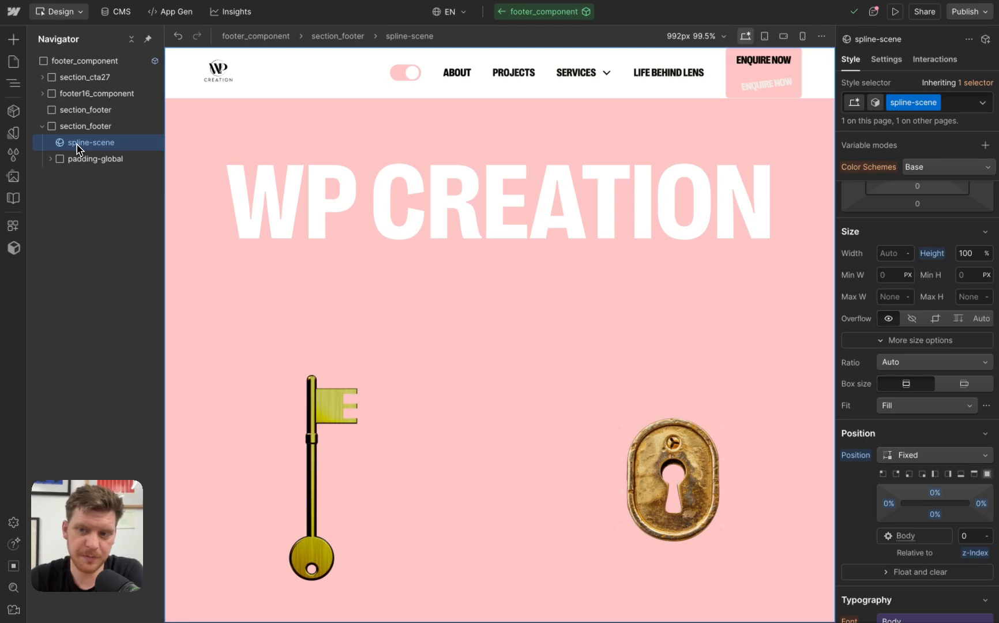
{"action": "left_click", "coordinate": [50, 160]}
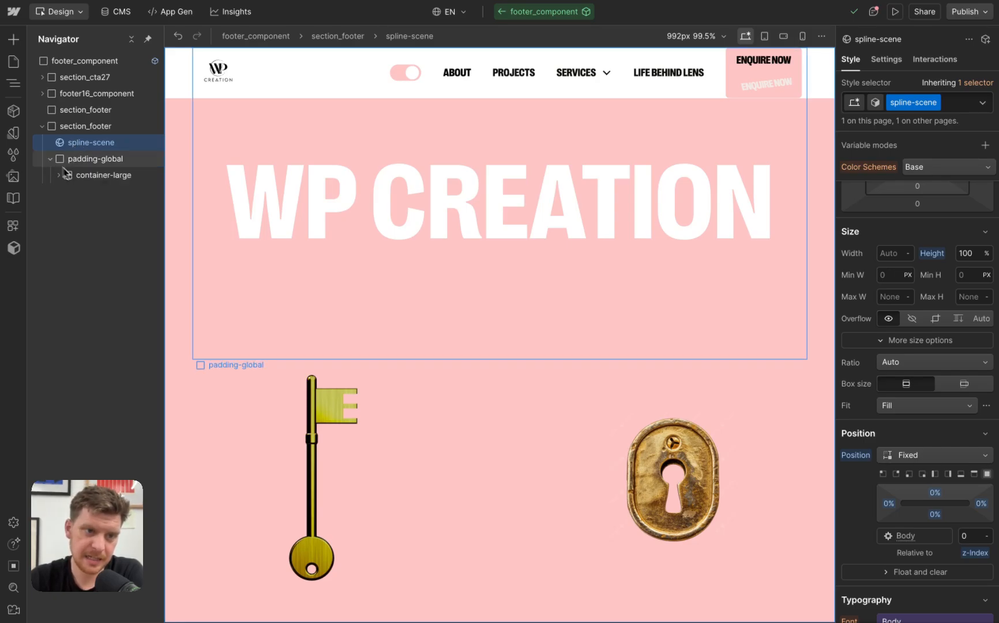
{"action": "left_click", "coordinate": [85, 177]}
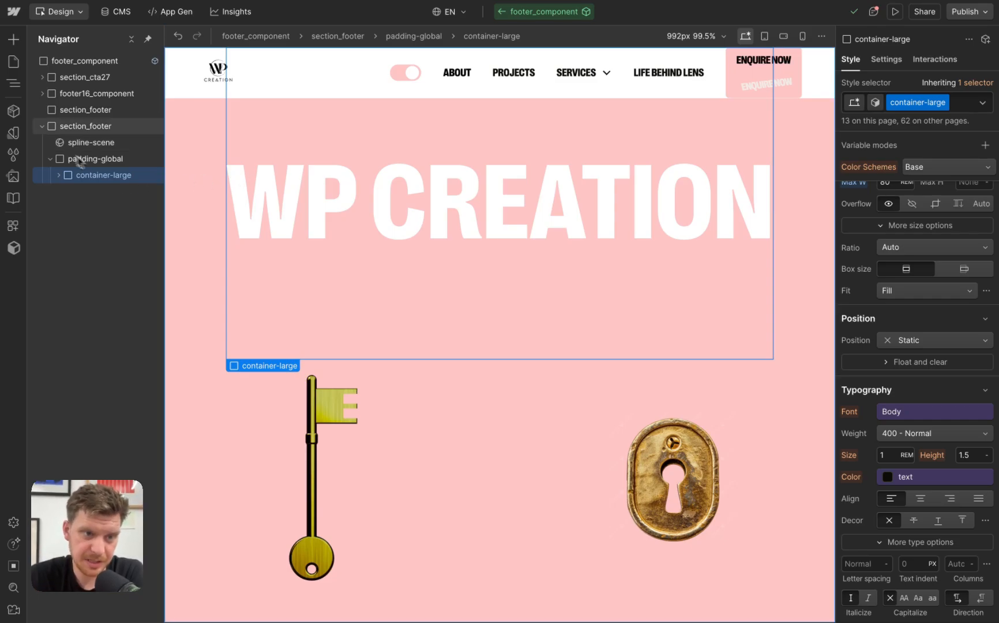
{"action": "left_click", "coordinate": [50, 158]}
{"action": "left_click", "coordinate": [42, 127]}
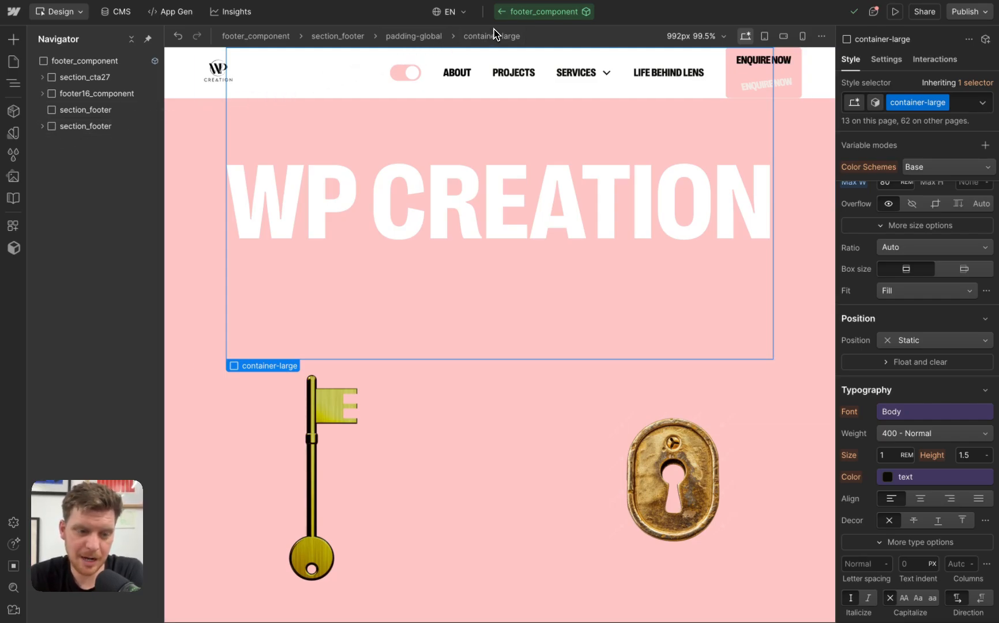
Step: Preview the page at the mobile portrait breakpoint and examine the key and lock scene beneath the footer
{"action": "left_click", "coordinate": [803, 36]}
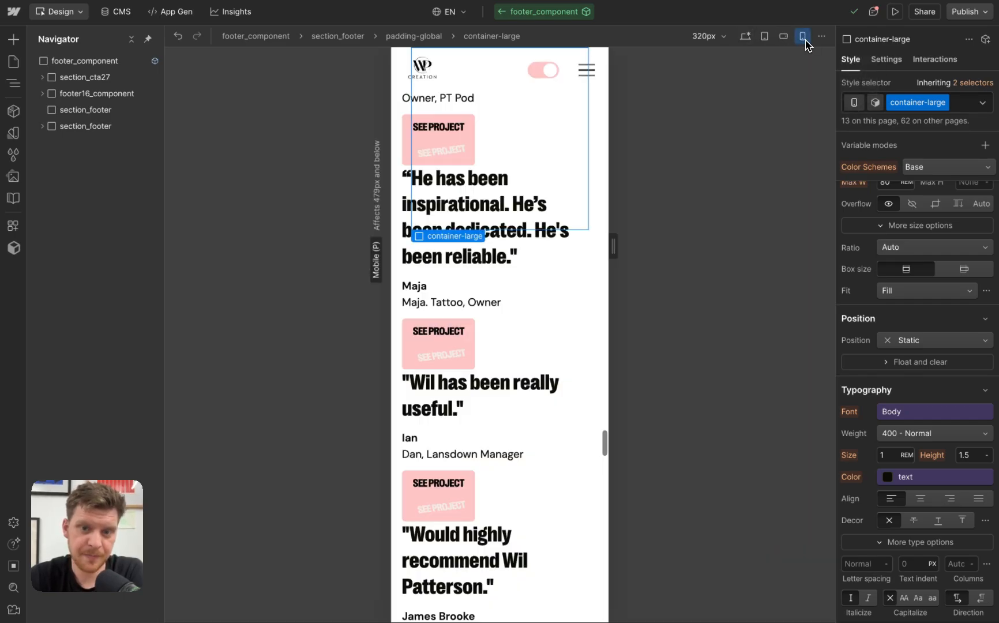
{"action": "scroll", "coordinate": [539, 232], "scroll_direction": "down", "scroll_amount": 5}
{"action": "scroll", "coordinate": [539, 232], "scroll_direction": "down", "scroll_amount": 15}
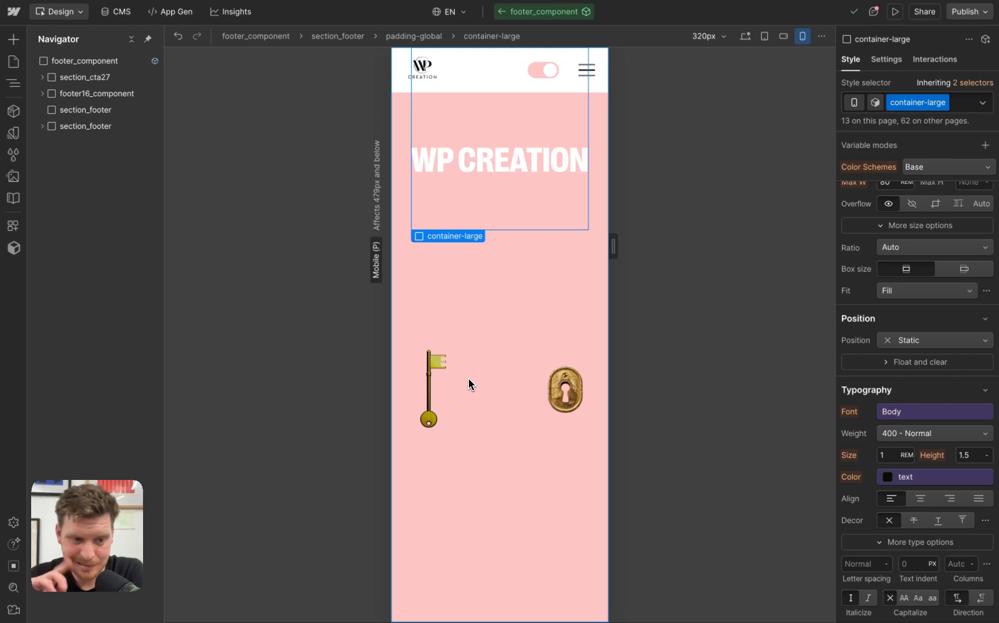
Step: Switch to the Key - Copy file in Spline, close its export dialog, and play the scene
{"action": "left_click", "coordinate": [561, 14]}
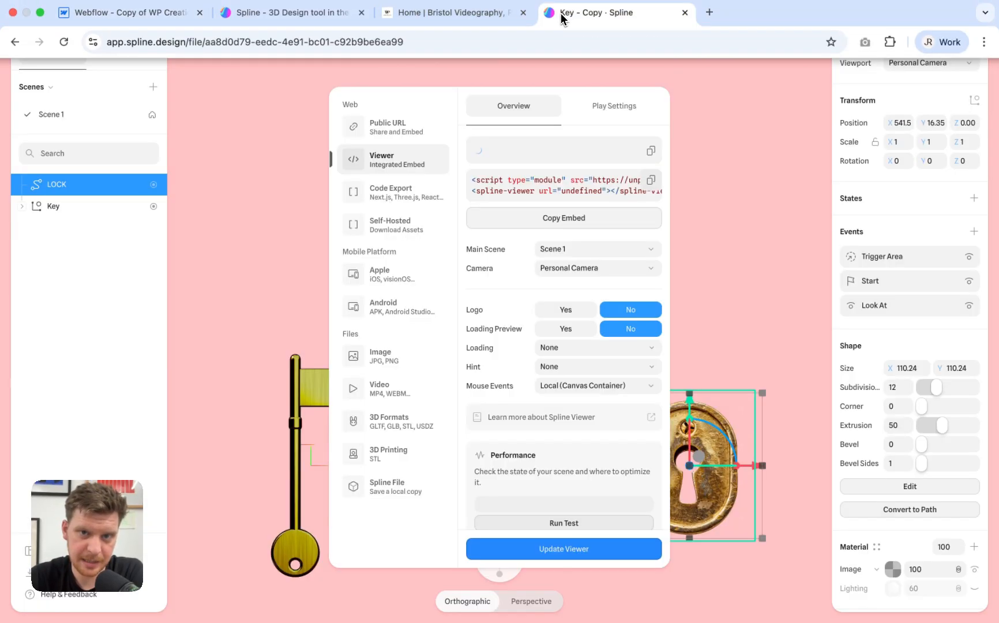
{"action": "left_click_drag", "start_coordinate": [561, 14], "coordinate": [256, 17]}
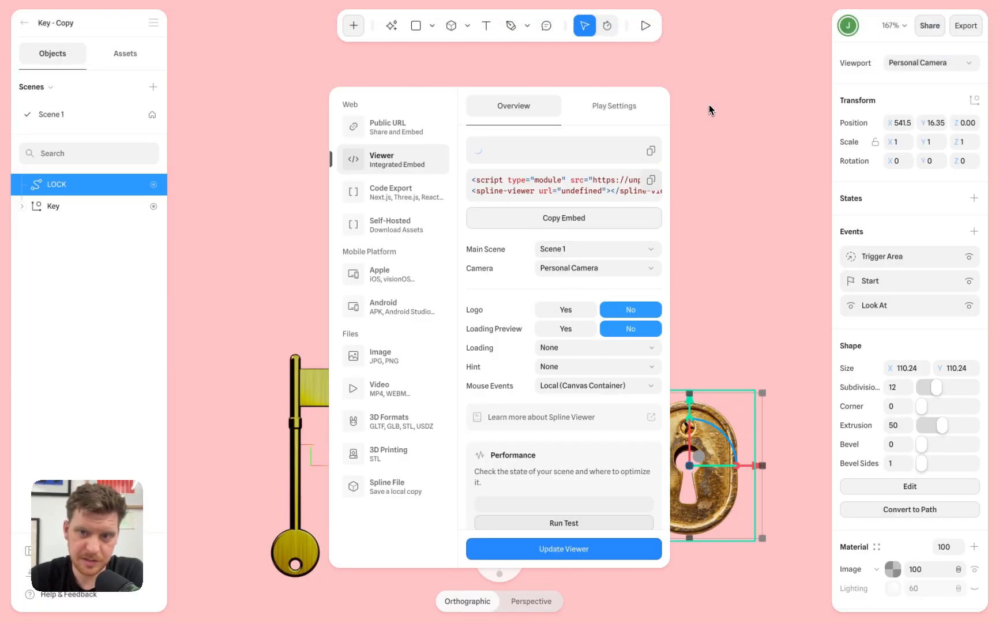
{"action": "left_click", "coordinate": [710, 109]}
{"action": "left_click", "coordinate": [645, 25]}
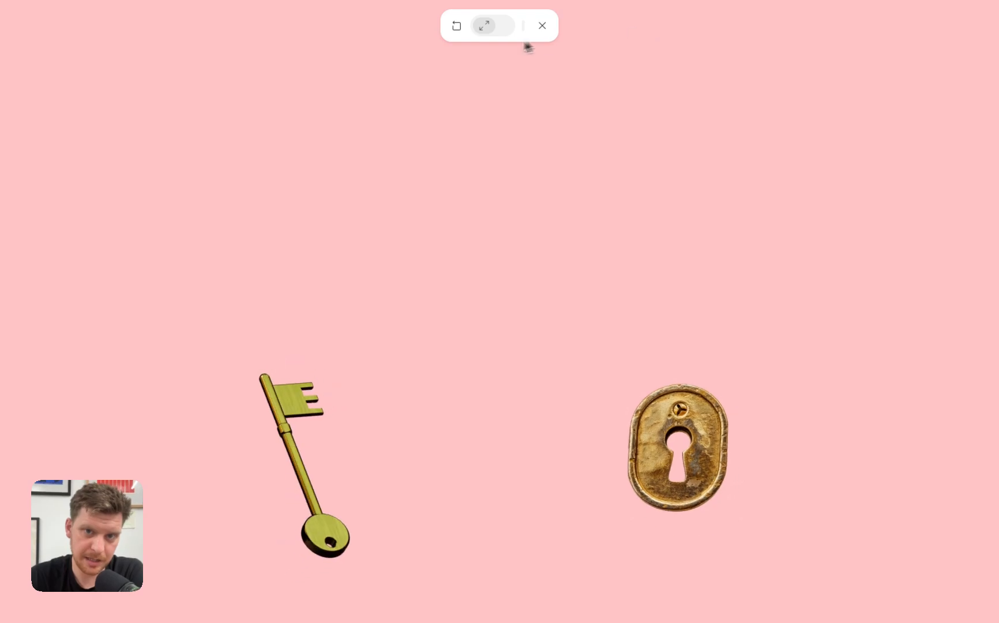
Step: Test the scene's responsiveness by resizing the preview to 200 wide and back to 1414, then exit the preview
{"action": "left_click", "coordinate": [486, 27]}
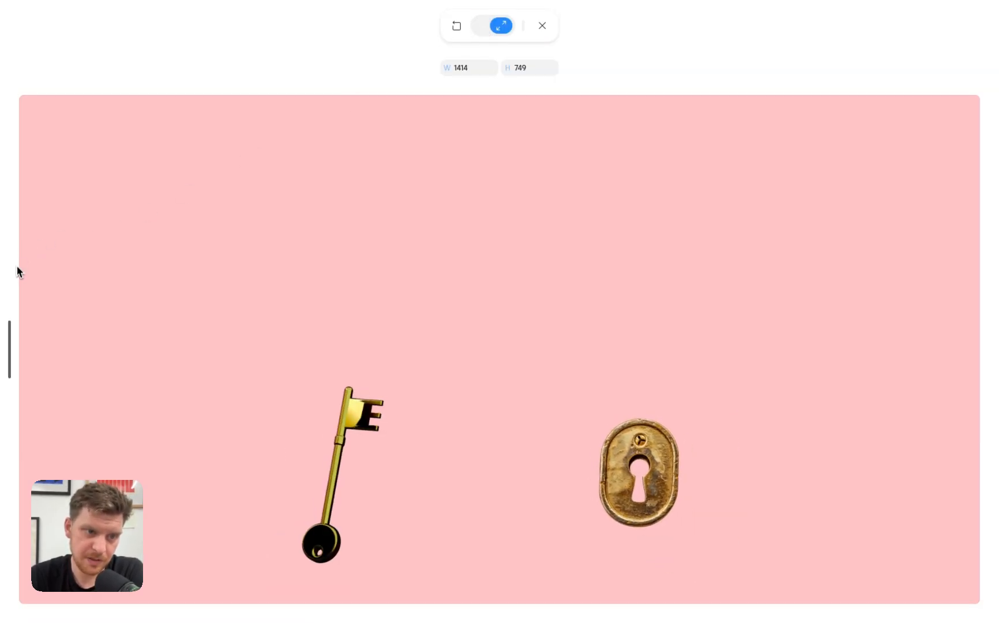
{"action": "left_click_drag", "start_coordinate": [16, 272], "coordinate": [432, 304]}
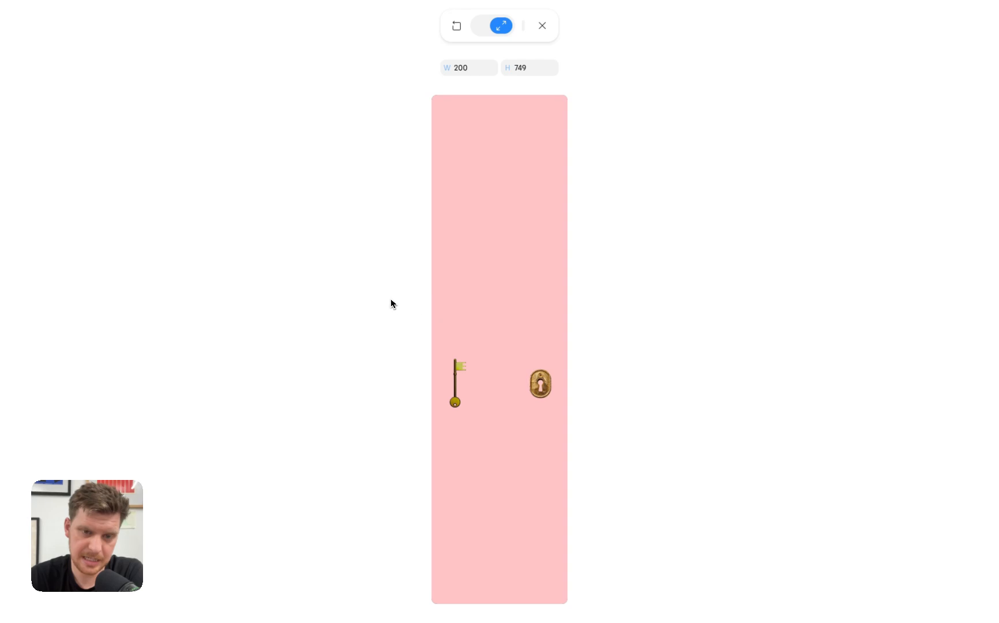
{"action": "left_click_drag", "start_coordinate": [431, 346], "coordinate": [10, 338]}
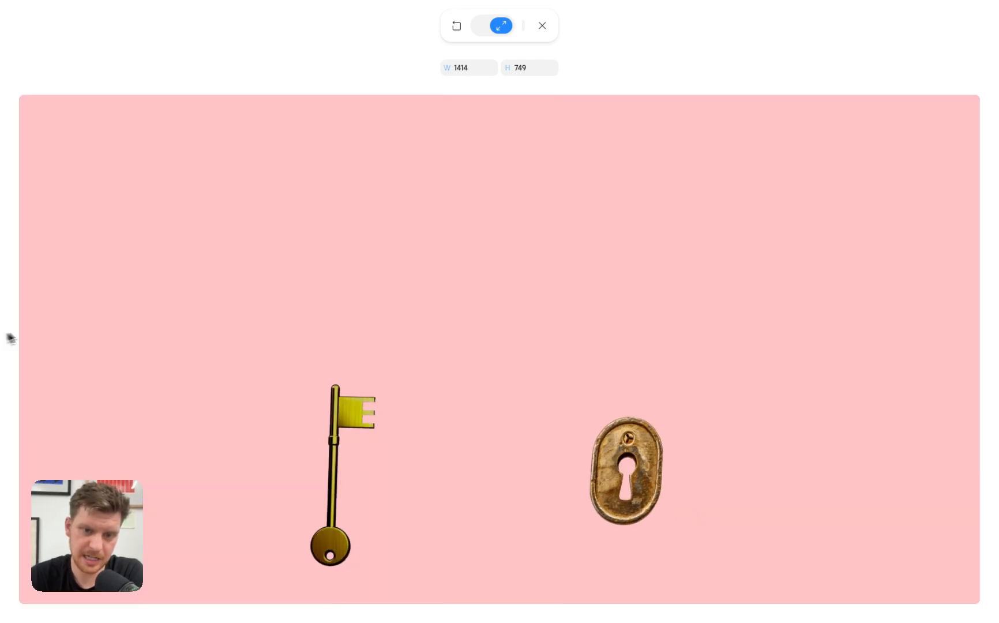
{"action": "left_click", "coordinate": [540, 26]}
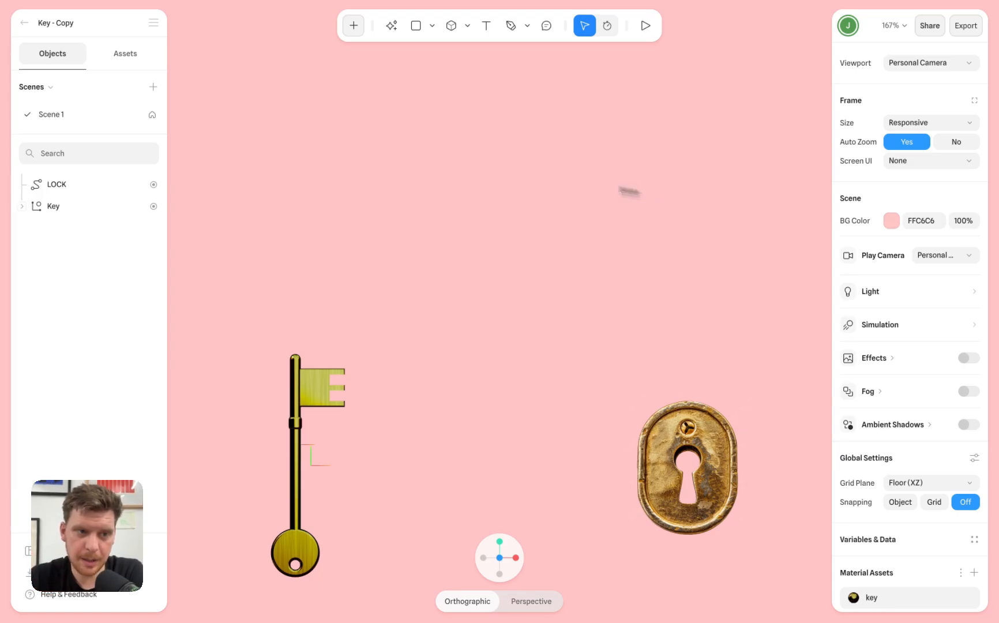
{"action": "left_click", "coordinate": [66, 122]}
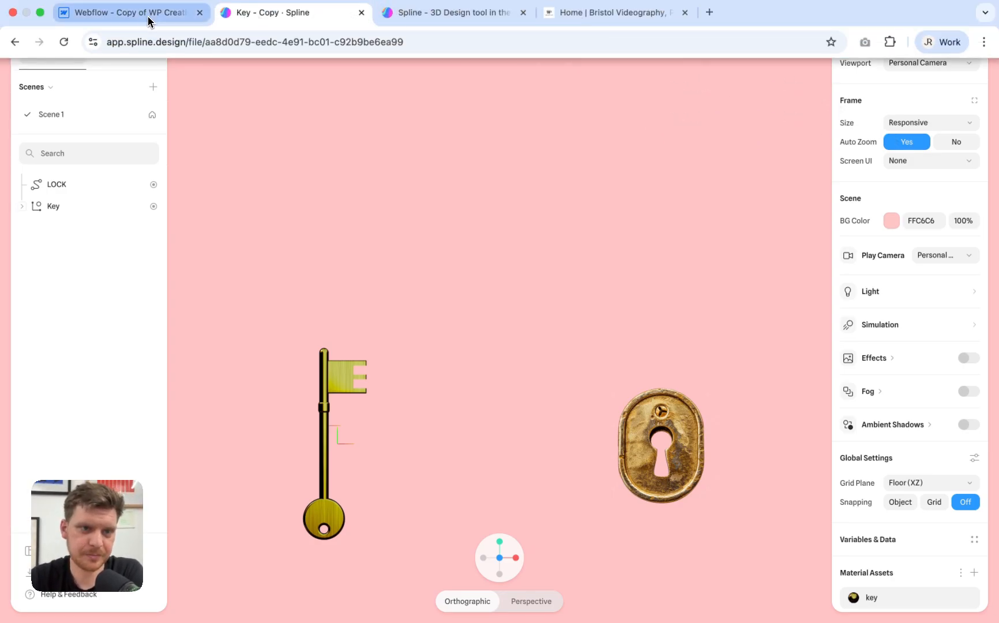
Step: Return Webflow to the desktop breakpoint, compare the footer with the Spline scene, and leave footer_component editing
{"action": "left_click", "coordinate": [147, 16]}
{"action": "left_click", "coordinate": [745, 36]}
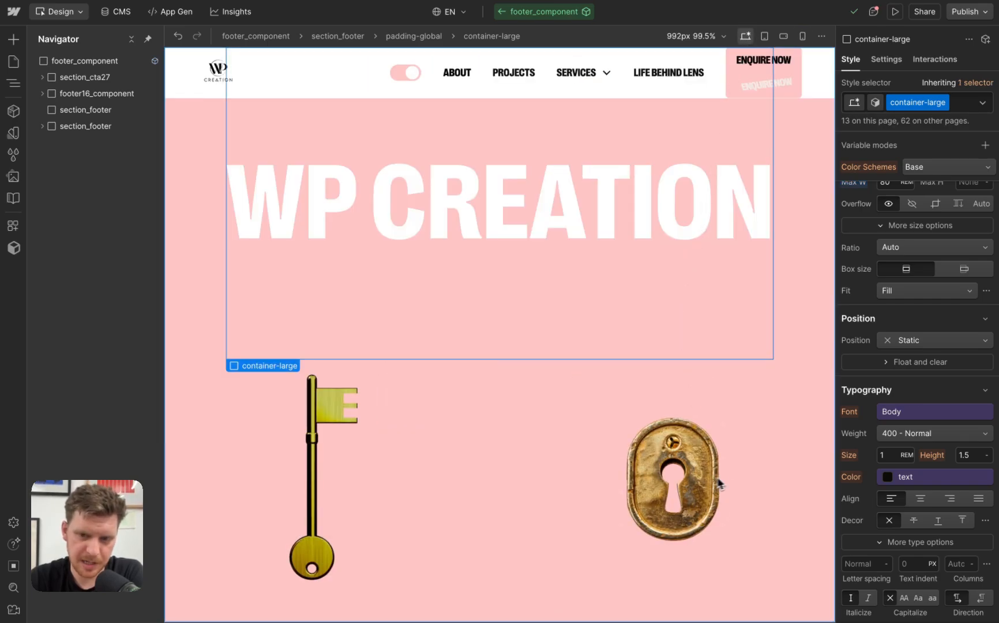
{"action": "left_click", "coordinate": [326, 16]}
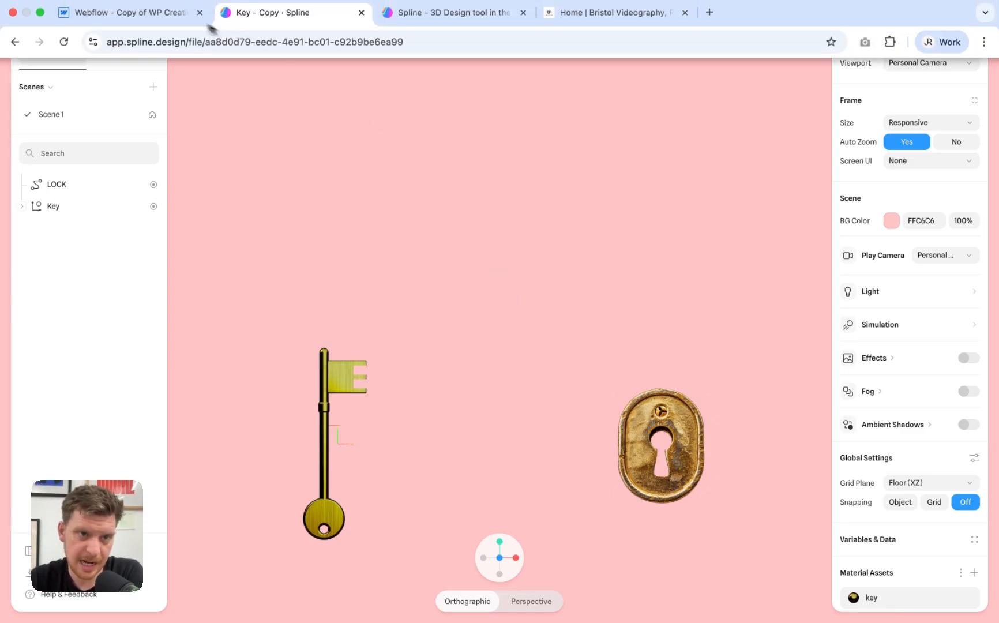
{"action": "left_click", "coordinate": [174, 22]}
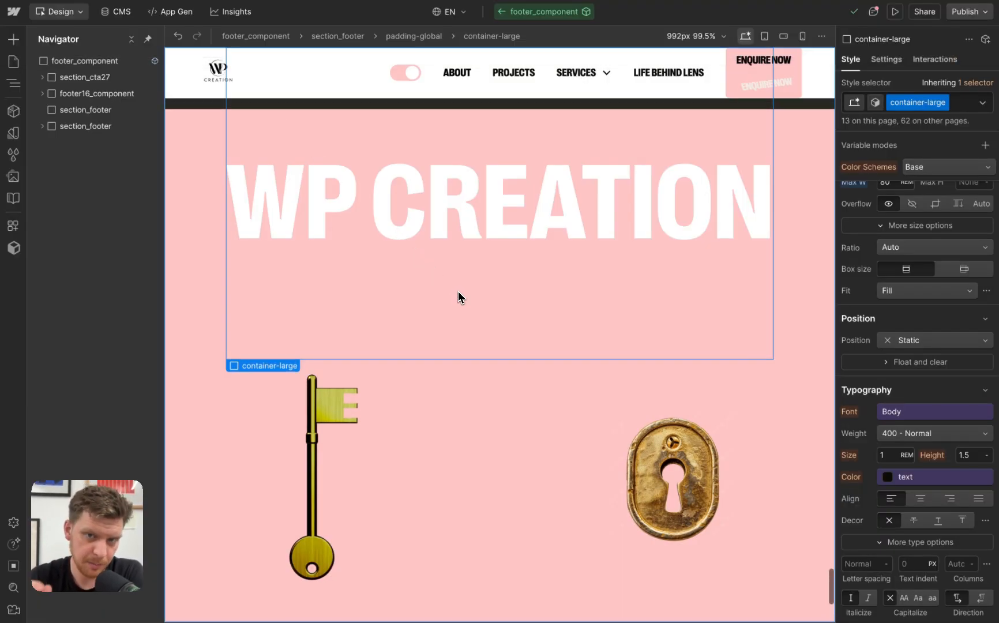
{"action": "left_click", "coordinate": [503, 13]}
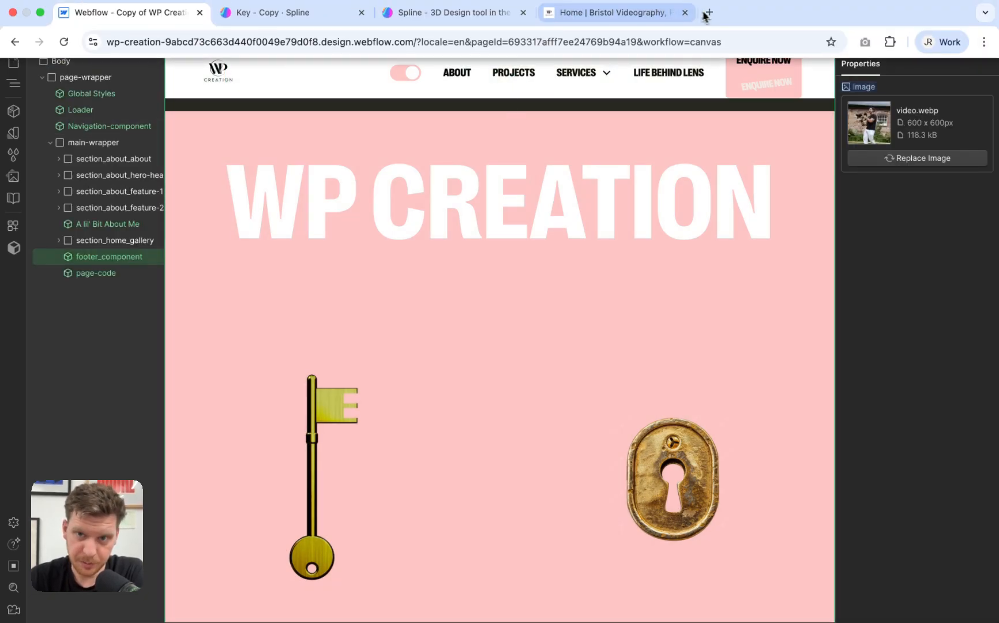
Step: Open the Interactive Web Design Substack in a new browser tab and look through its posts
{"action": "left_click", "coordinate": [704, 13]}
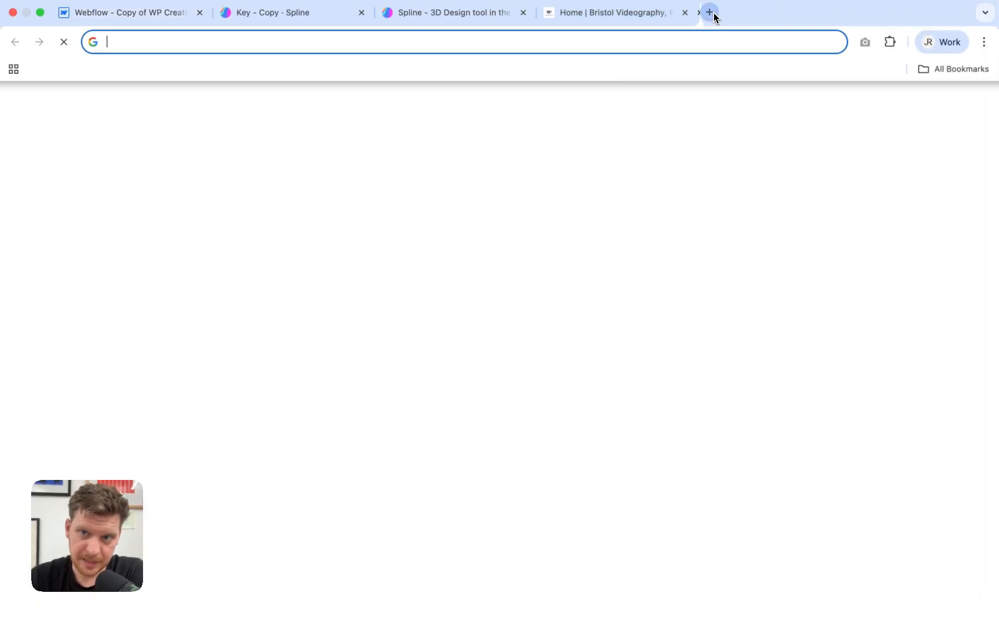
{"action": "type", "text": "subst"}
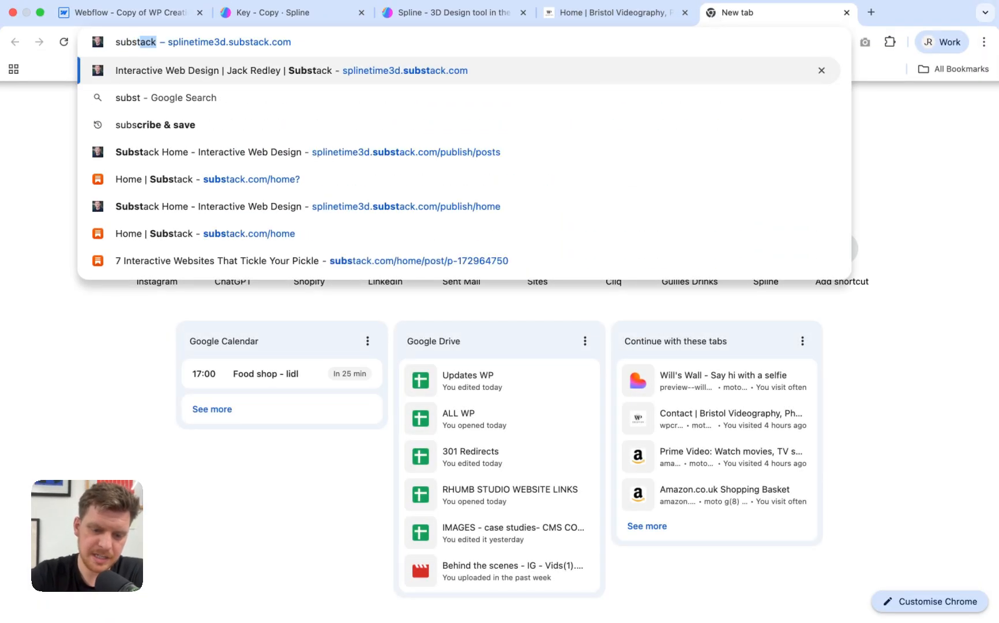
{"action": "type", "text": "ack"}
{"action": "key", "text": "Return"}
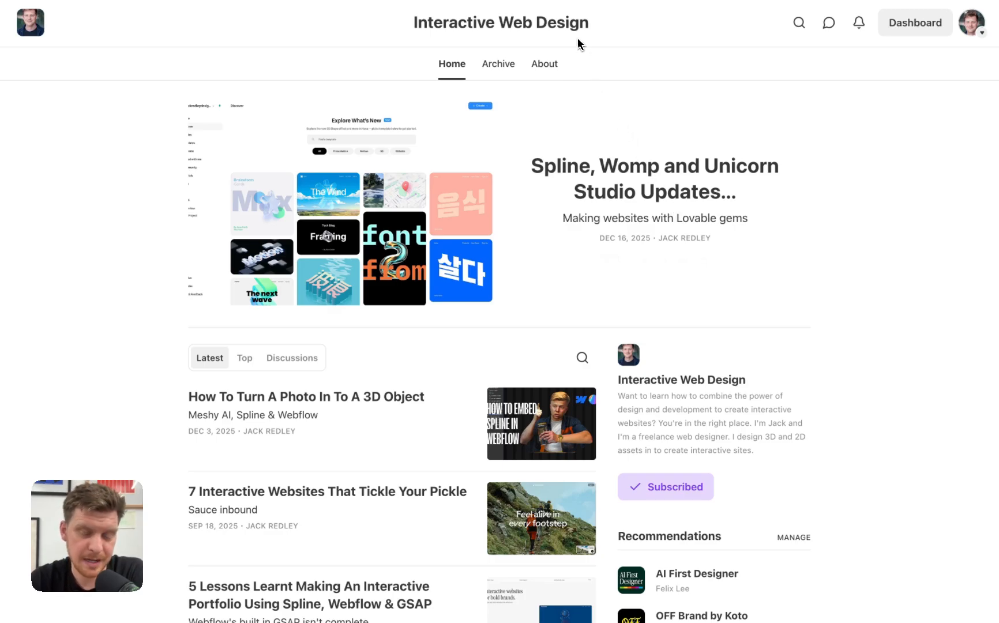
{"action": "scroll", "coordinate": [677, 168], "scroll_direction": "down", "scroll_amount": 15}
{"action": "scroll", "coordinate": [679, 169], "scroll_direction": "down", "scroll_amount": 3}
{"action": "scroll", "coordinate": [680, 167], "scroll_direction": "up", "scroll_amount": 20}
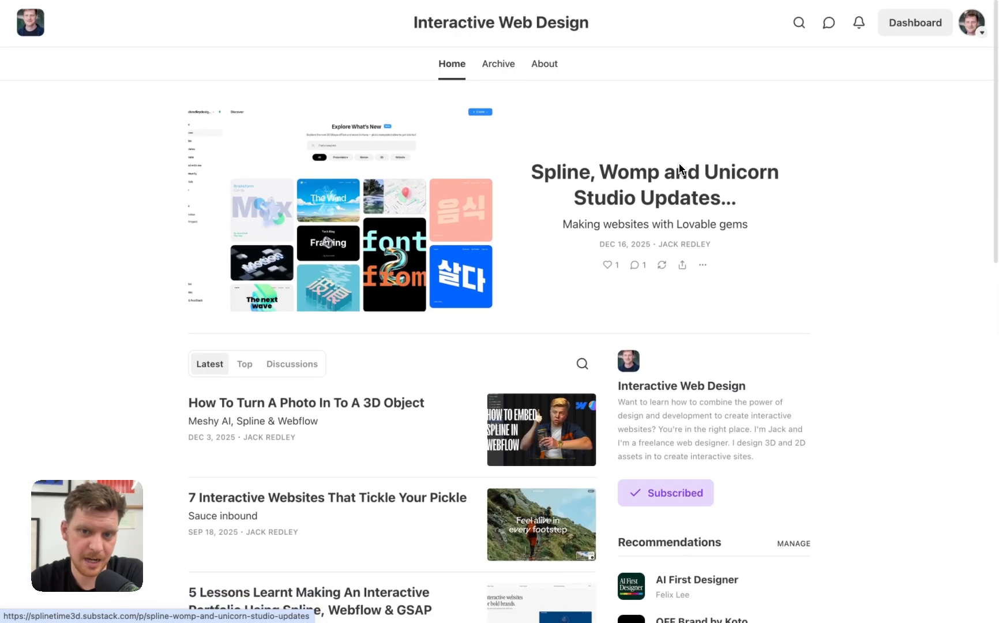
{"action": "mouse_move", "coordinate": [699, 36]}
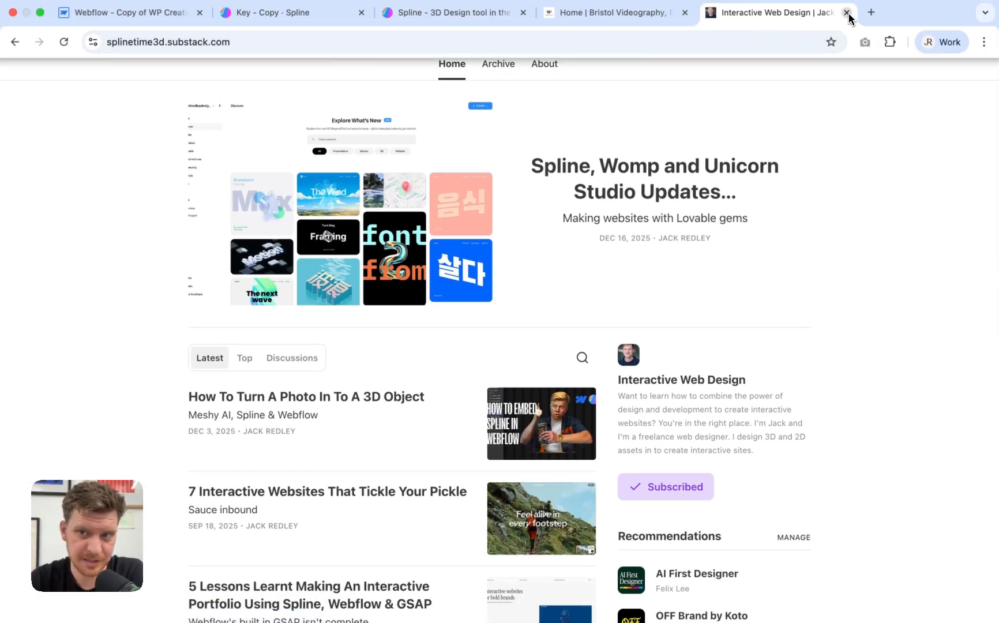